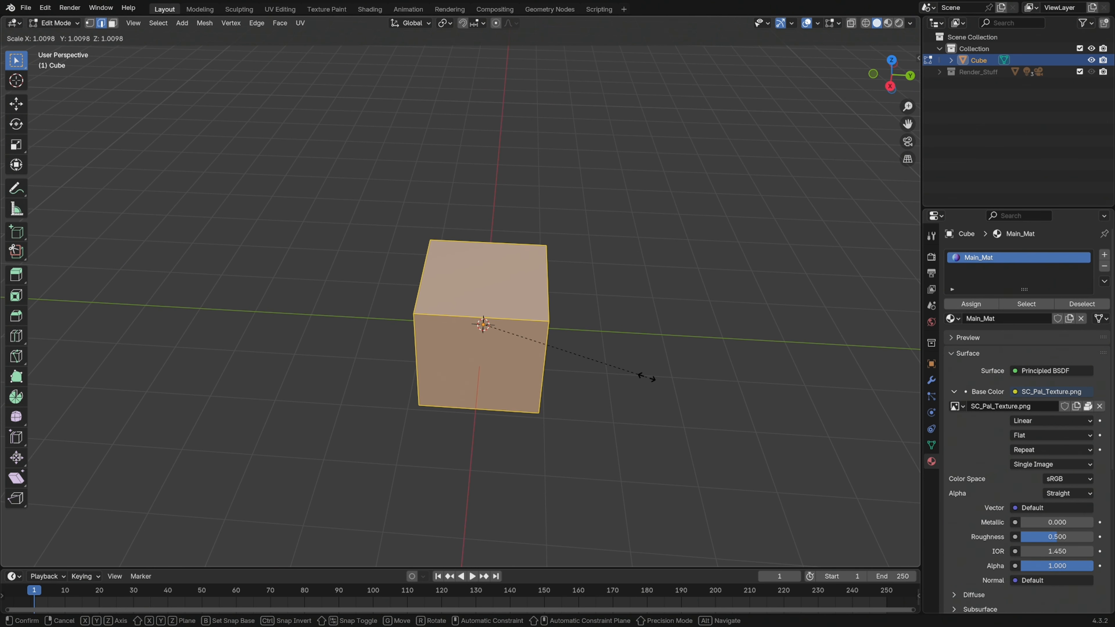
Stretch the whole cube along the Y axis by a factor of about 1.7 and clear the selection
{"action": "key", "text": "y"}
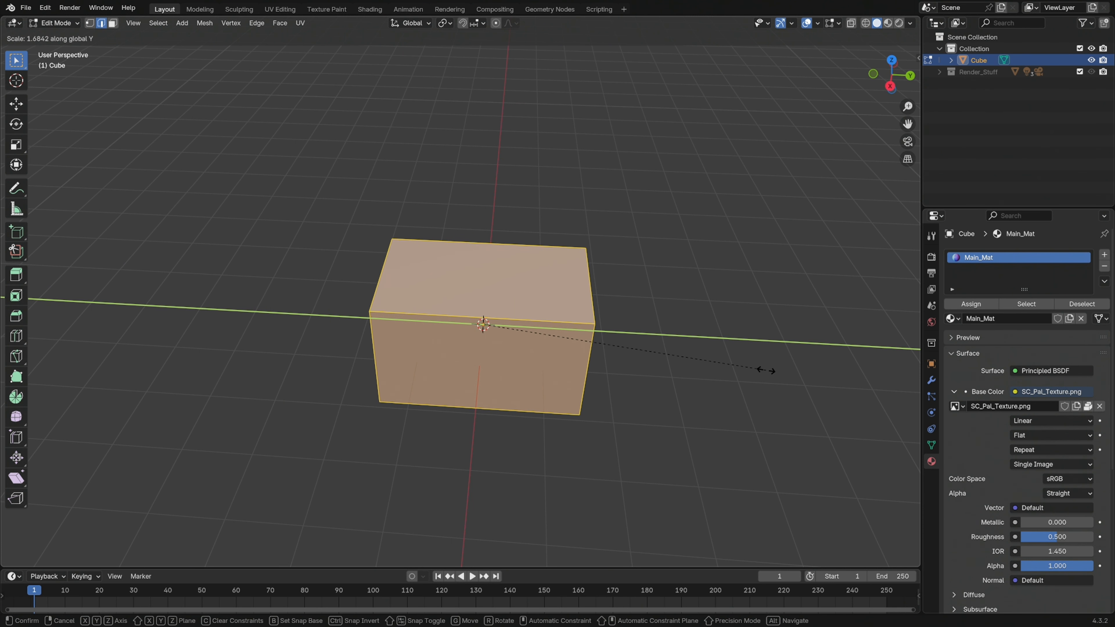
{"action": "left_click", "coordinate": [776, 368]}
{"action": "middle_click_drag", "start_coordinate": [776, 368], "coordinate": [706, 344]}
{"action": "key", "text": "alt+a"}
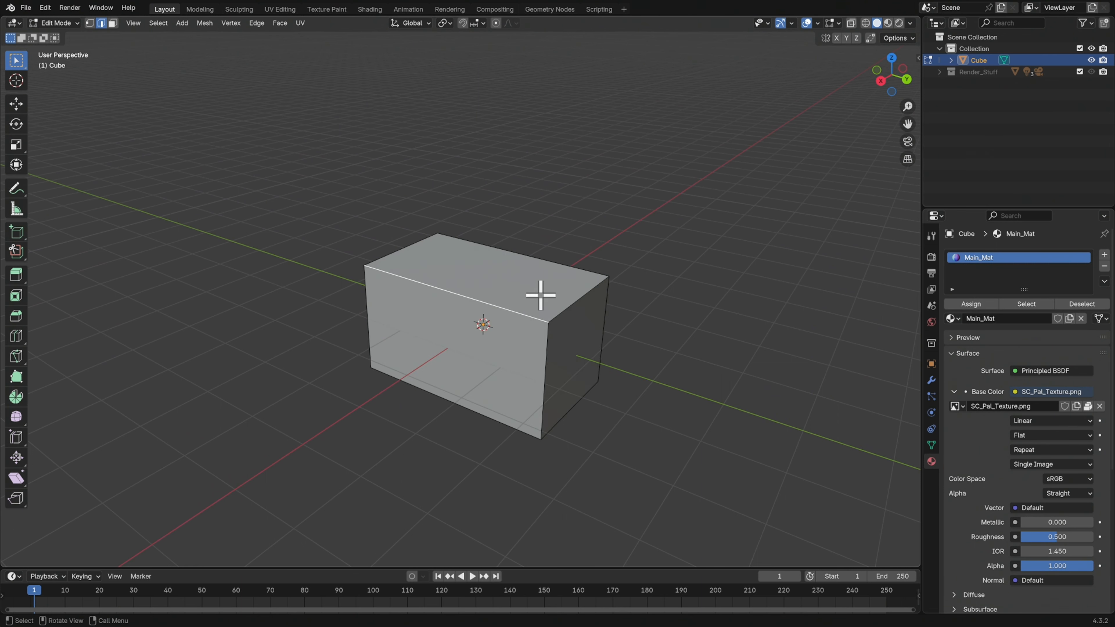
Lower the box's top face along Z by about 0.53 m
{"action": "left_click", "coordinate": [531, 282]}
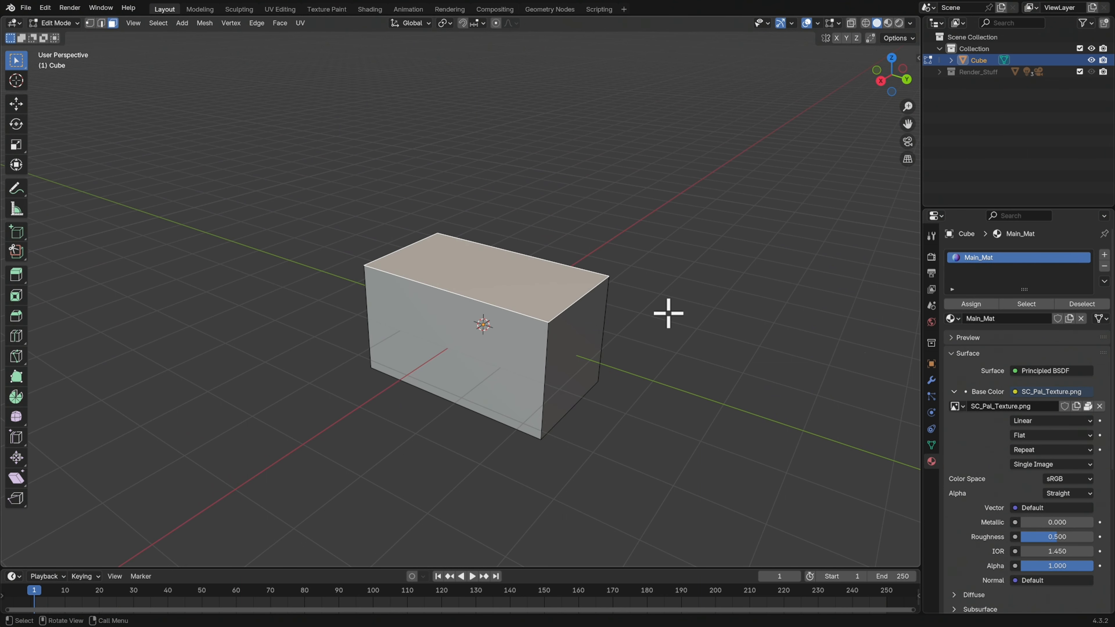
{"action": "key", "text": "g"}
{"action": "key", "text": "z"}
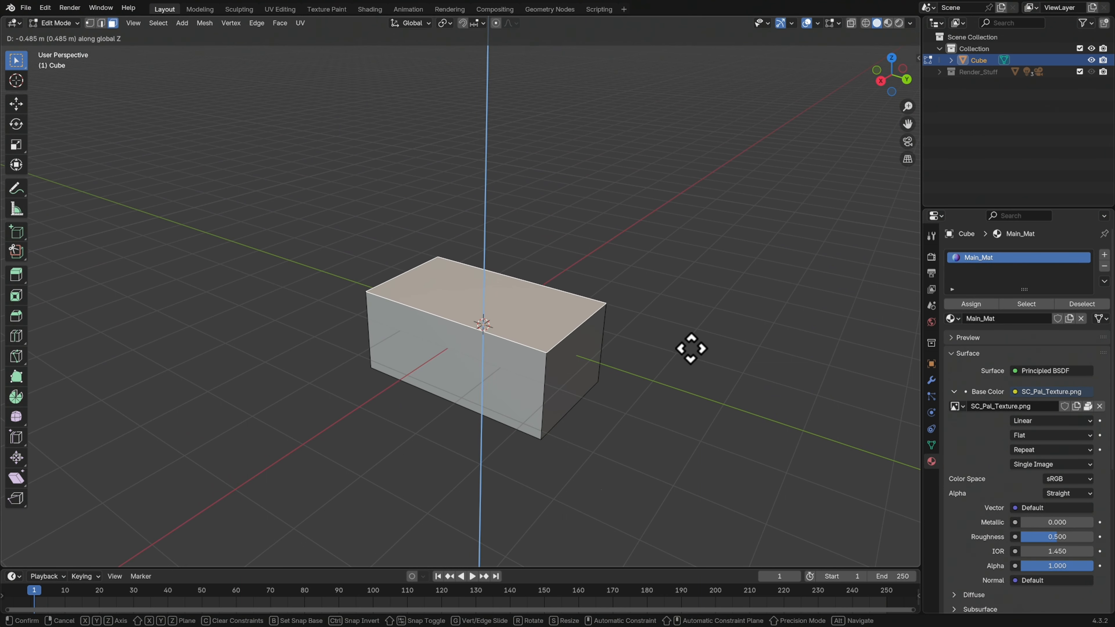
{"action": "left_click", "coordinate": [690, 349]}
{"action": "mouse_move", "coordinate": [689, 350]}
{"action": "middle_mouse_down"}
{"action": "mouse_move", "coordinate": [718, 354]}
{"action": "mouse_move", "coordinate": [614, 356]}
{"action": "mouse_move", "coordinate": [666, 361]}
{"action": "mouse_move", "coordinate": [517, 391]}
{"action": "mouse_move", "coordinate": [629, 373]}
{"action": "mouse_move", "coordinate": [680, 349]}
{"action": "mouse_move", "coordinate": [621, 341]}
{"action": "mouse_move", "coordinate": [642, 336]}
{"action": "mouse_move", "coordinate": [662, 363]}
{"action": "mouse_move", "coordinate": [691, 354]}
{"action": "middle_mouse_up"}
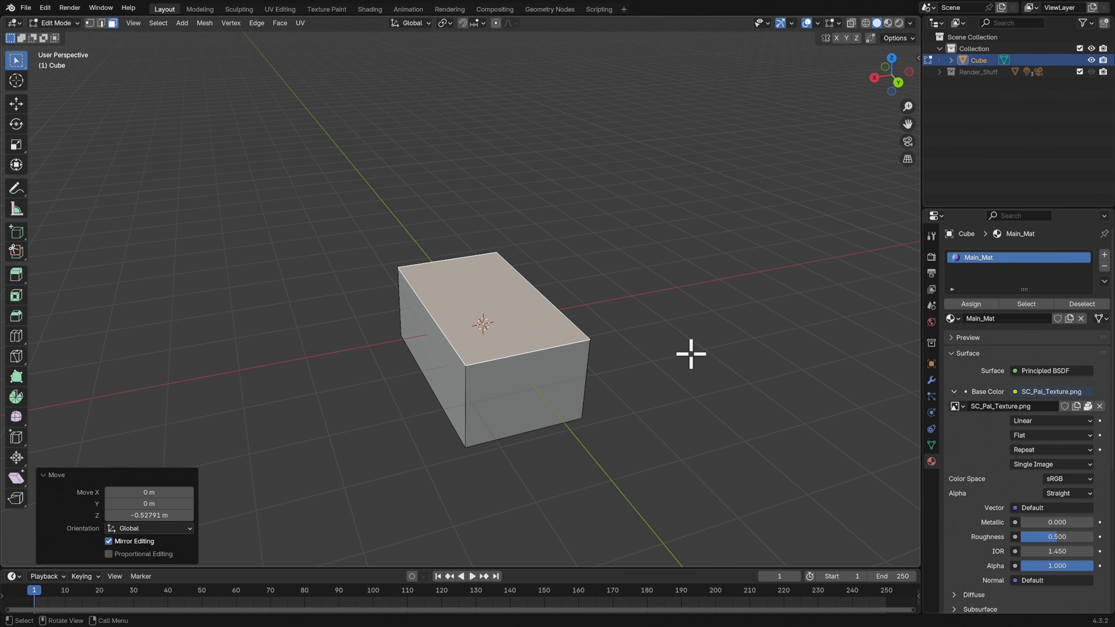
Extrude the top face upward by about 0.99 m to form the lid block
{"action": "key", "text": "e"}
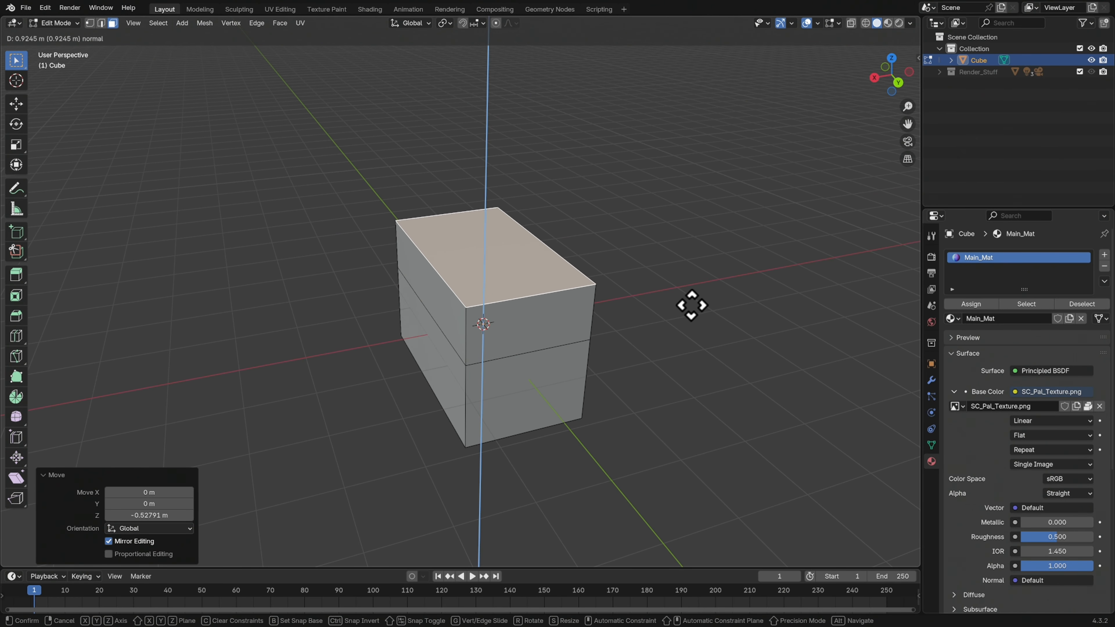
{"action": "left_click", "coordinate": [691, 302]}
{"action": "middle_click_drag", "start_coordinate": [689, 301], "coordinate": [645, 398]}
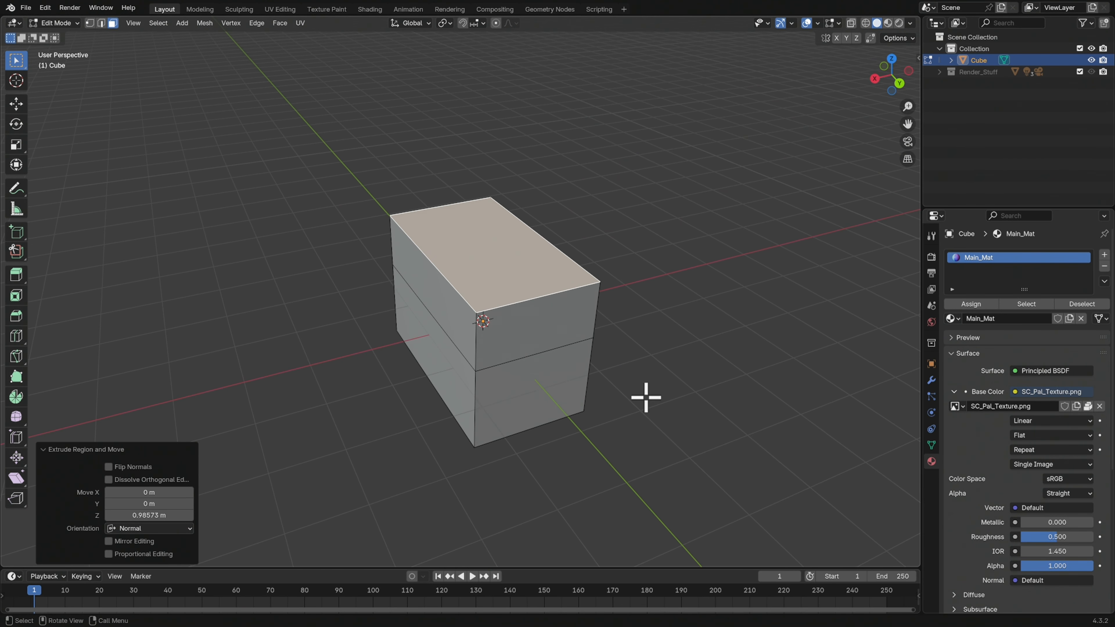
Bevel the two long top edges with 3 segments, a width of about 1.68 m and Clamp Overlap on to round the lid
{"action": "key", "text": "2"}
{"action": "left_click", "coordinate": [572, 274]}
{"action": "middle_click_drag", "start_coordinate": [661, 343], "coordinate": [680, 365]}
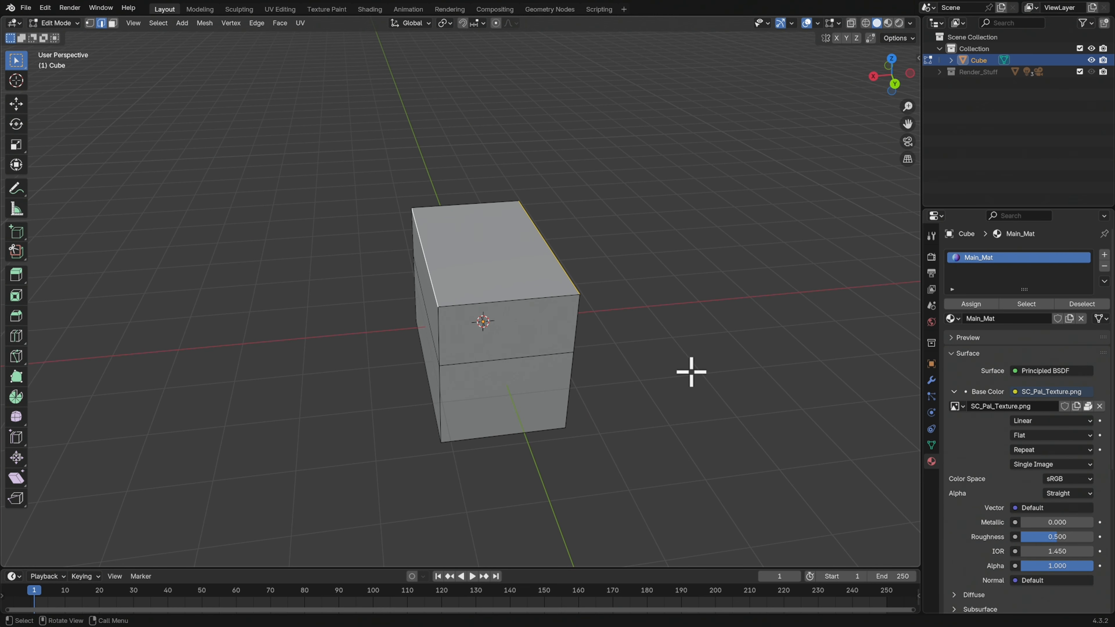
{"action": "key", "text": "ctrl+b"}
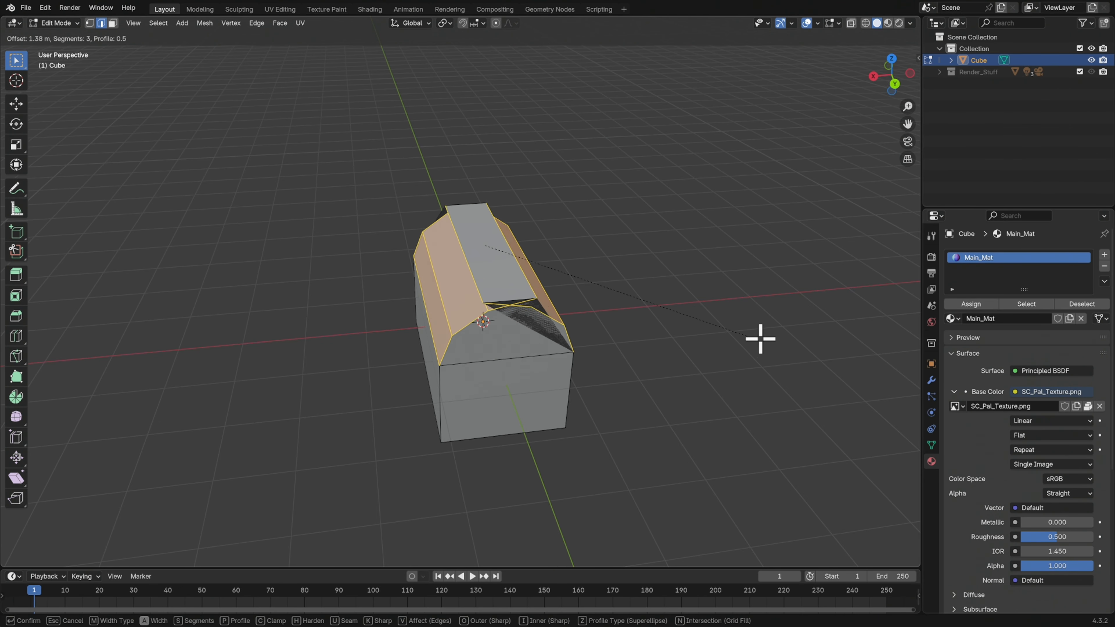
{"action": "key", "text": "c"}
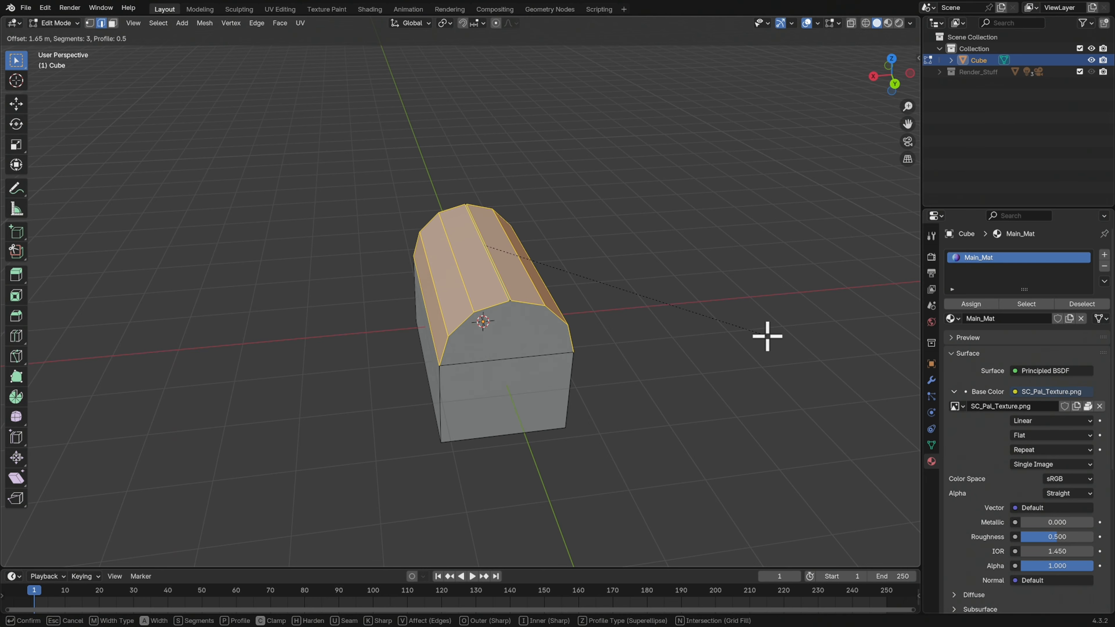
{"action": "scroll", "coordinate": [733, 335], "scroll_direction": "up", "scroll_amount": 1}
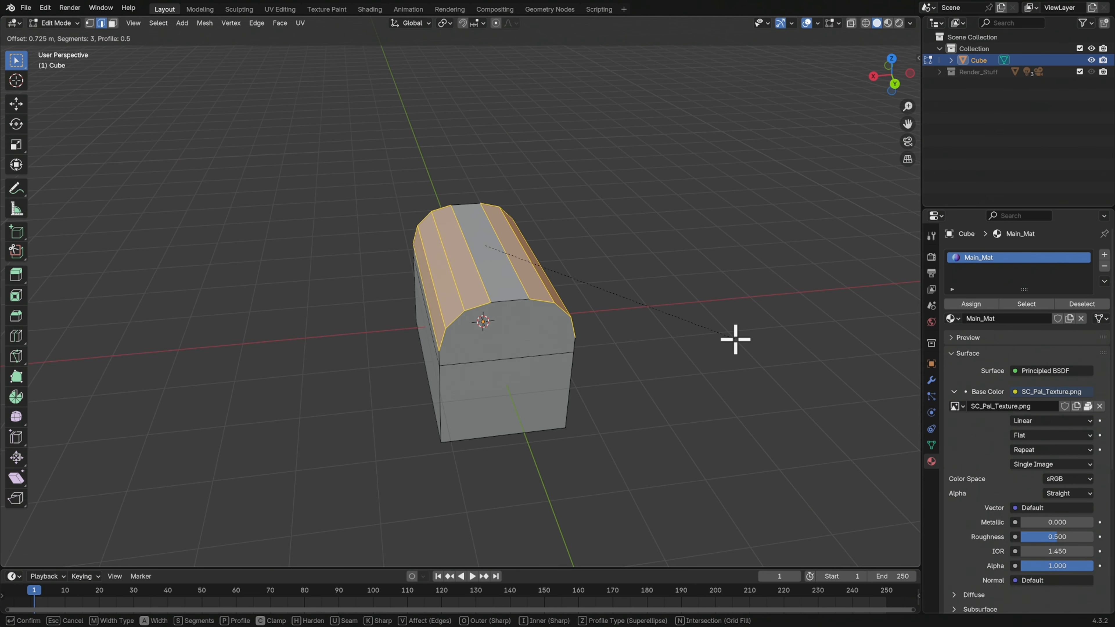
{"action": "scroll", "coordinate": [760, 336], "scroll_direction": "down", "scroll_amount": 1}
{"action": "left_click", "coordinate": [765, 336]}
Try moving the long edge between lid and body to check for duplicate geometry, and undo the move
{"action": "middle_click_drag", "start_coordinate": [701, 369], "coordinate": [649, 357]}
{"action": "scroll", "coordinate": [650, 357], "scroll_direction": "up", "scroll_amount": 3}
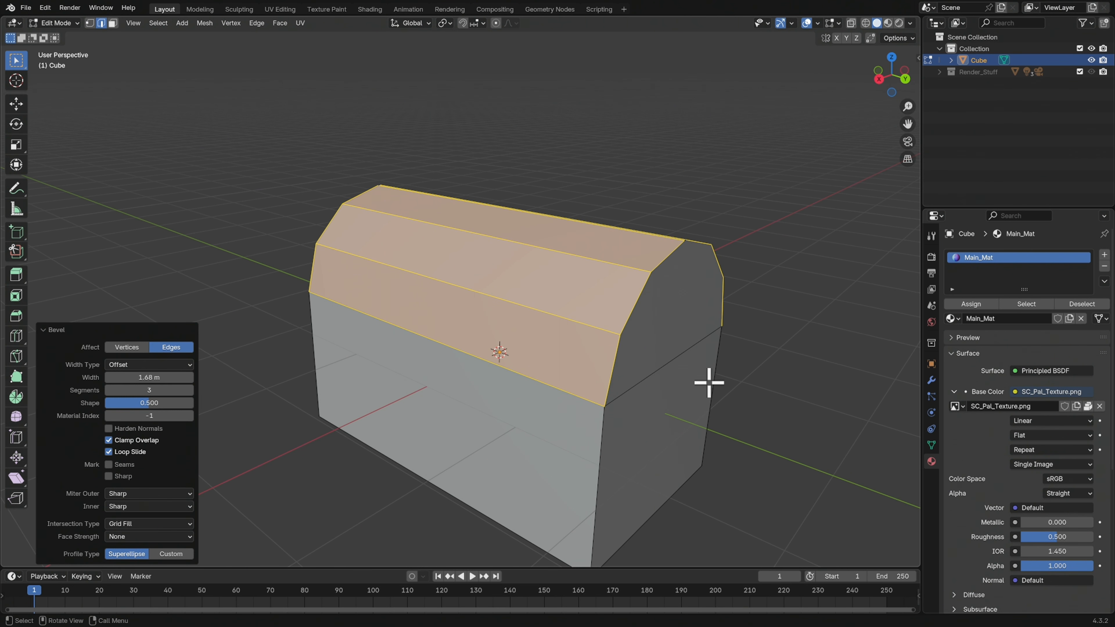
{"action": "left_click", "coordinate": [577, 372]}
{"action": "mouse_move", "coordinate": [619, 391]}
{"action": "middle_mouse_down"}
{"action": "mouse_move", "coordinate": [659, 398]}
{"action": "mouse_move", "coordinate": [605, 366]}
{"action": "mouse_move", "coordinate": [618, 397]}
{"action": "mouse_move", "coordinate": [607, 393]}
{"action": "mouse_move", "coordinate": [575, 361]}
{"action": "mouse_move", "coordinate": [608, 382]}
{"action": "mouse_move", "coordinate": [623, 376]}
{"action": "middle_mouse_up"}
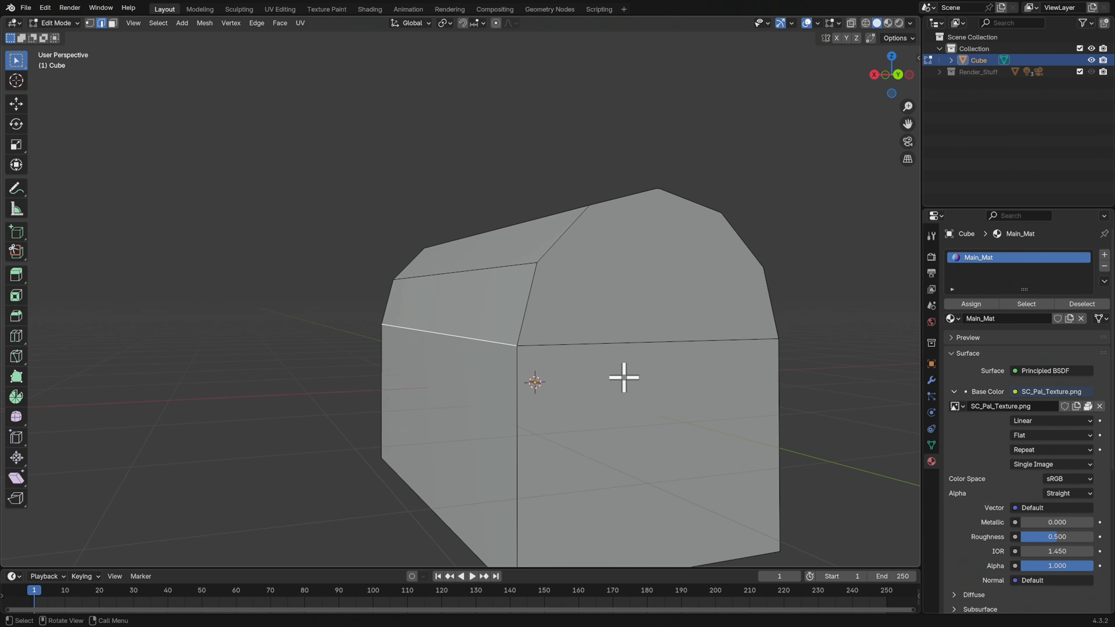
{"action": "key", "text": "g"}
{"action": "left_click", "coordinate": [625, 363]}
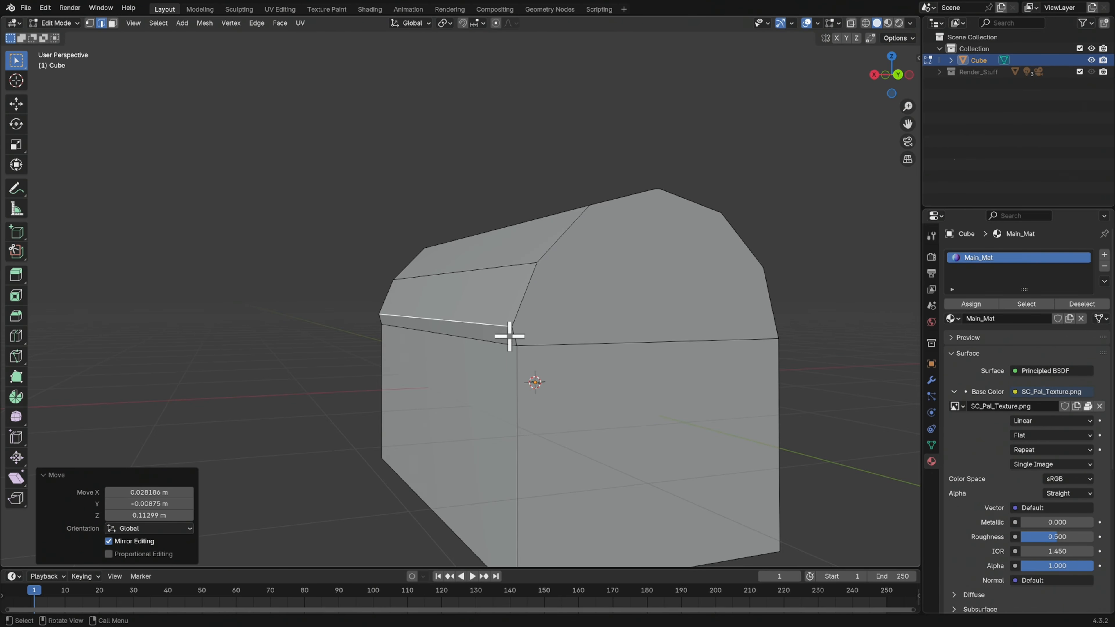
{"action": "key", "text": "ctrl+z"}
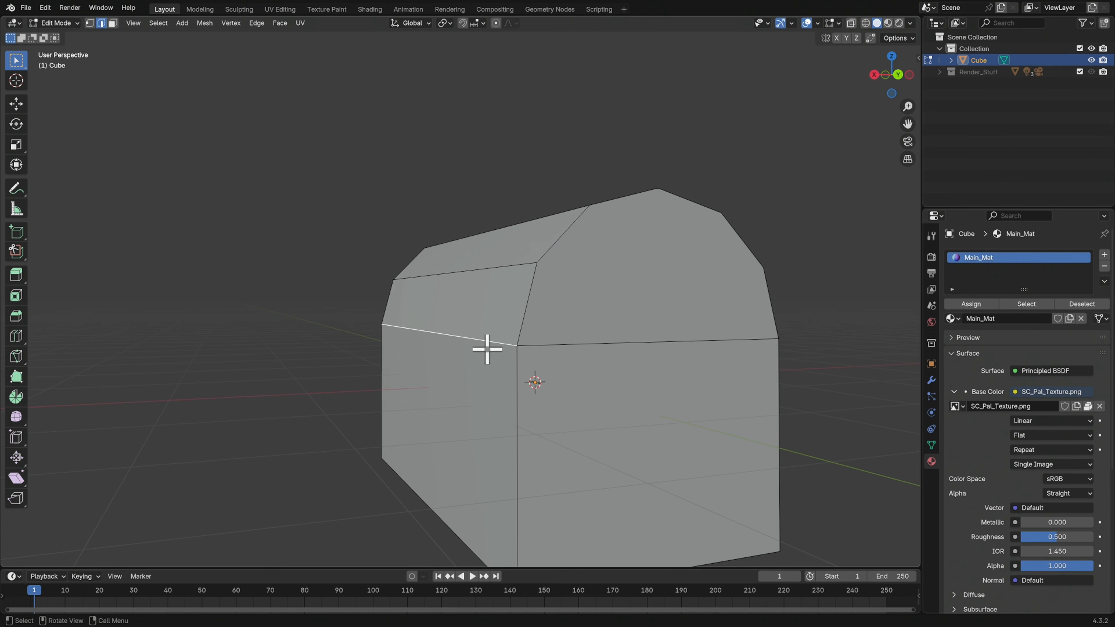
Spread the two closely spaced edges along the lid's ridge apart by scaling them along X by about 1.63 and again by about 7.17
{"action": "middle_click_drag", "start_coordinate": [650, 392], "coordinate": [649, 434]}
{"action": "left_click", "coordinate": [588, 378]}
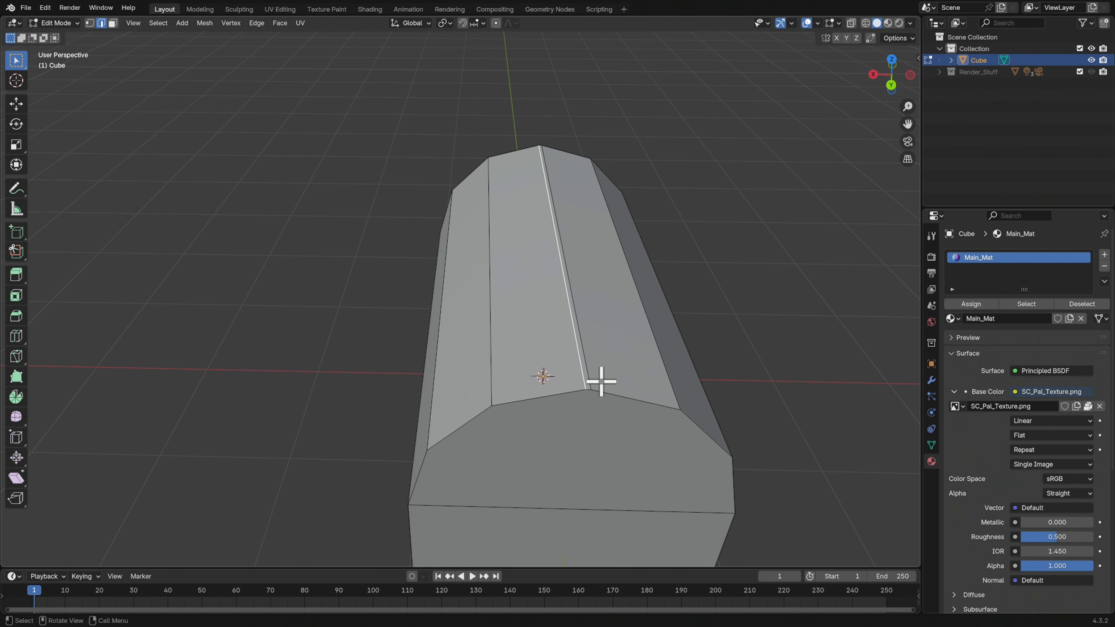
{"action": "left_click", "coordinate": [579, 351], "text": "shift"}
{"action": "middle_click_drag", "start_coordinate": [677, 362], "coordinate": [681, 329]}
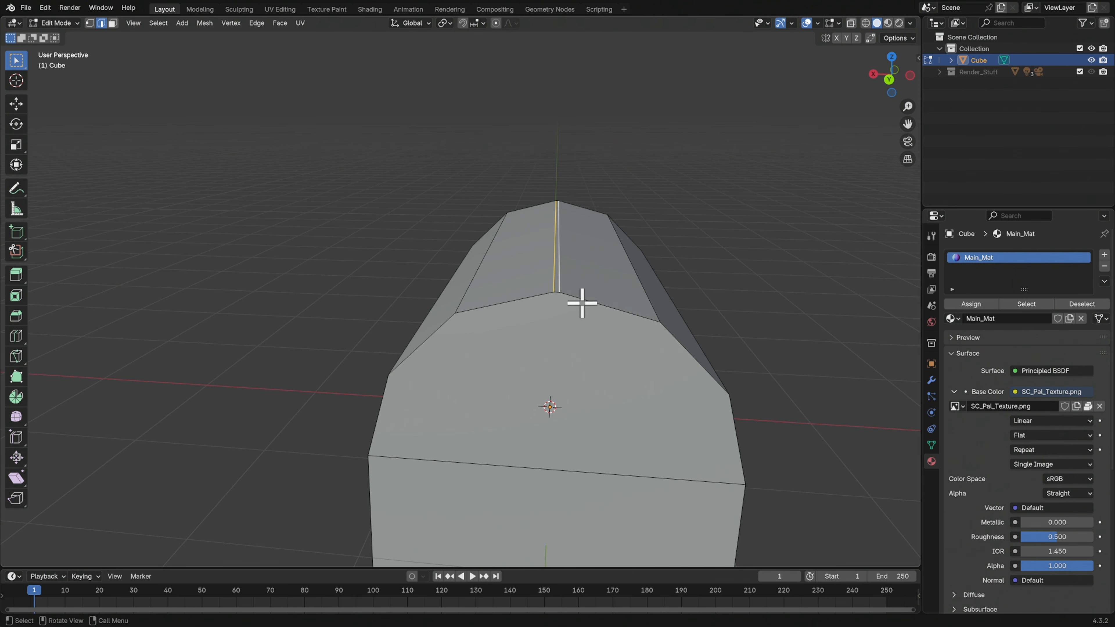
{"action": "middle_click_drag", "start_coordinate": [676, 321], "coordinate": [687, 338]}
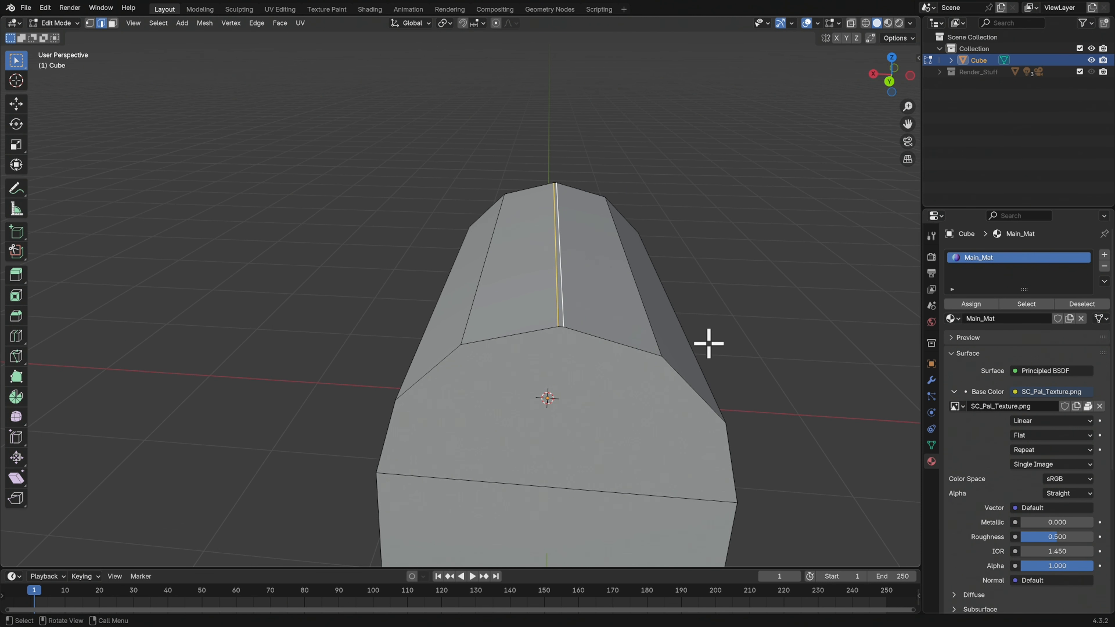
{"action": "key", "text": "s"}
{"action": "key", "text": "x"}
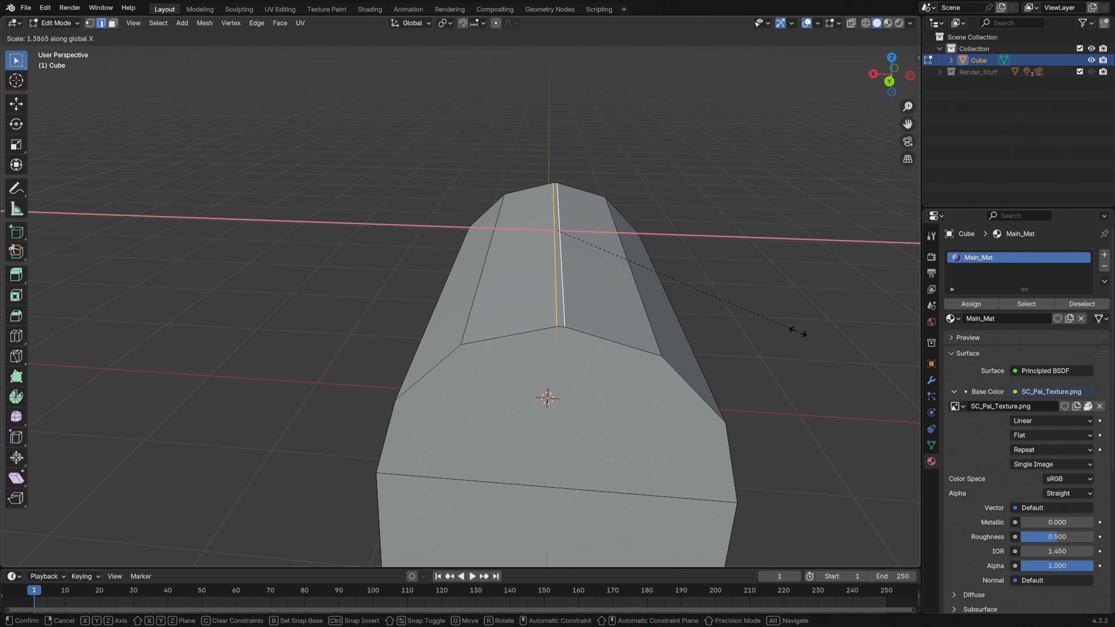
{"action": "left_click", "coordinate": [823, 351]}
{"action": "key", "text": "s"}
{"action": "key", "text": "x"}
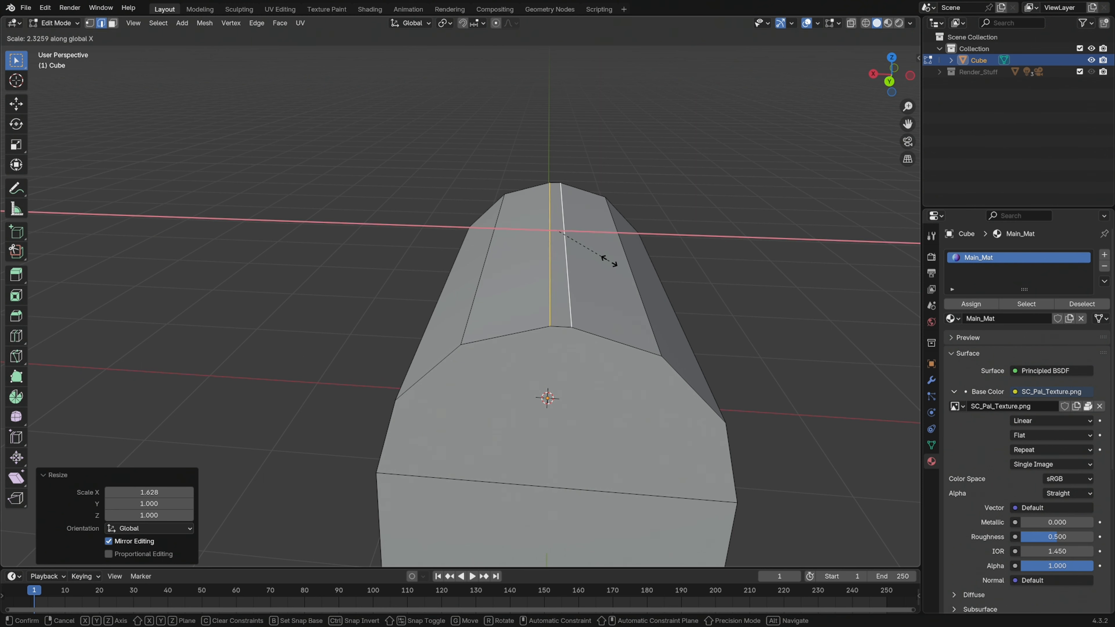
{"action": "left_click", "coordinate": [729, 303]}
{"action": "middle_click_drag", "start_coordinate": [701, 331], "coordinate": [758, 364]}
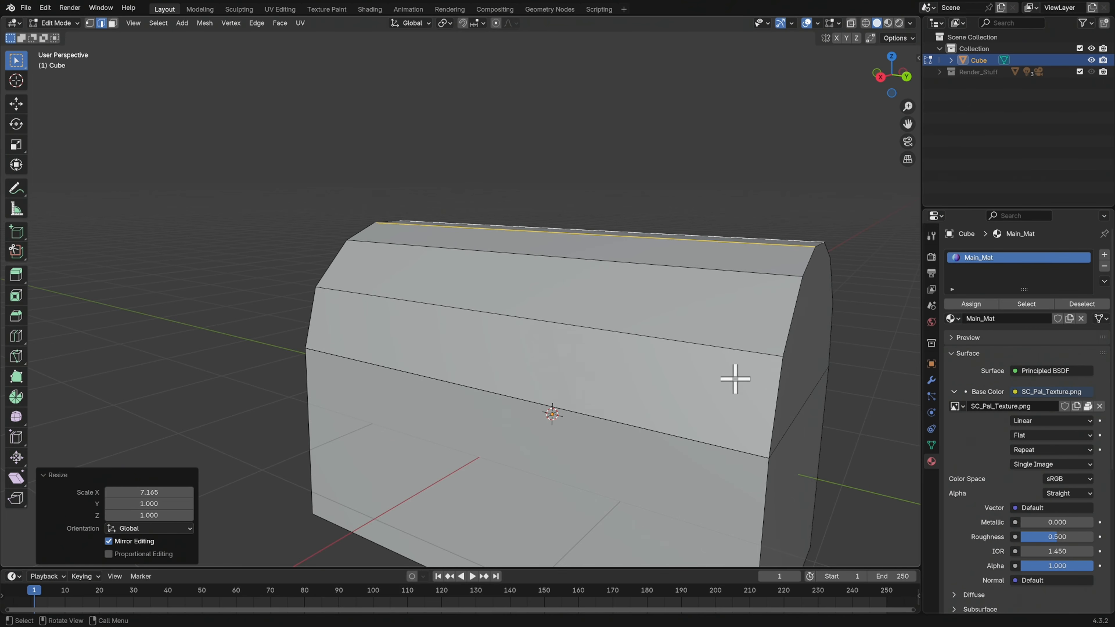
Merge all of the mesh's vertices by distance with a 0.0001 m threshold
{"action": "key", "text": "a"}
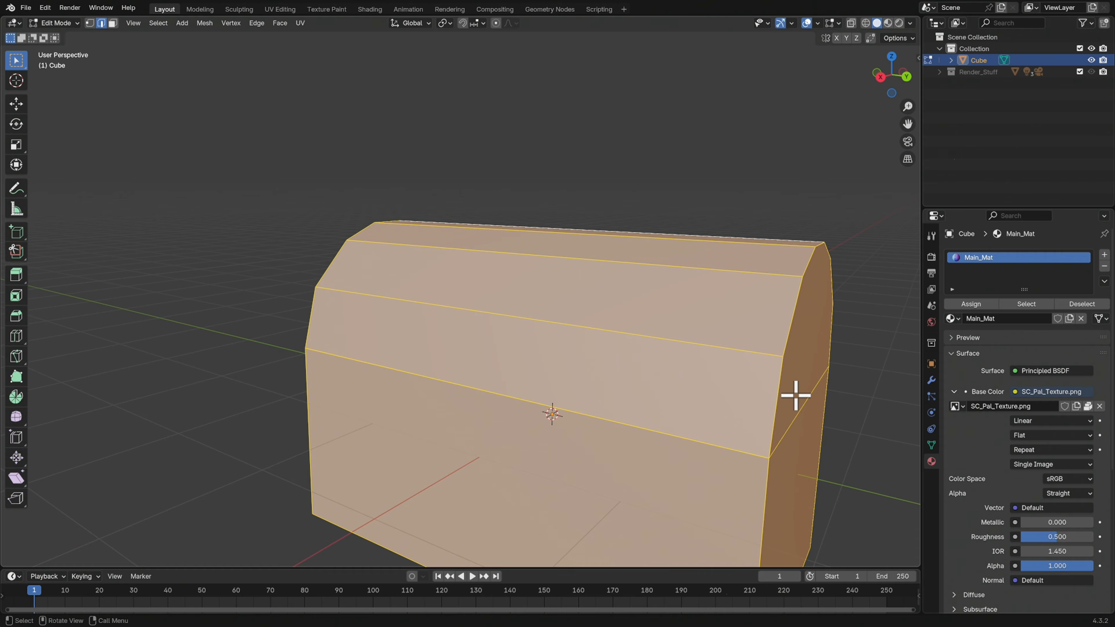
{"action": "key", "text": "m"}
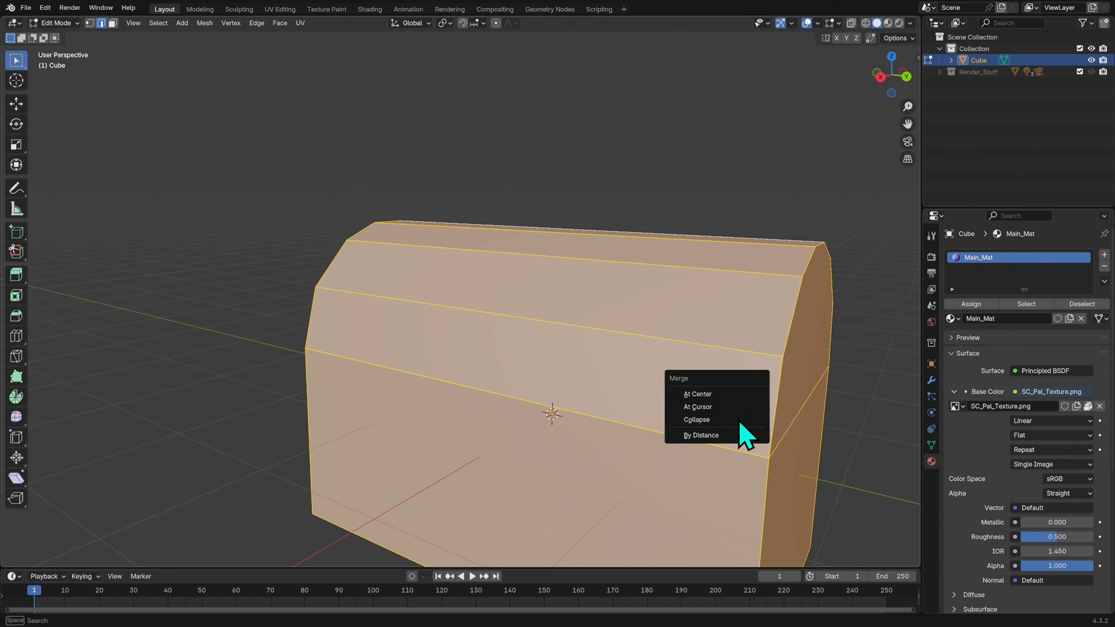
{"action": "left_click", "coordinate": [720, 435]}
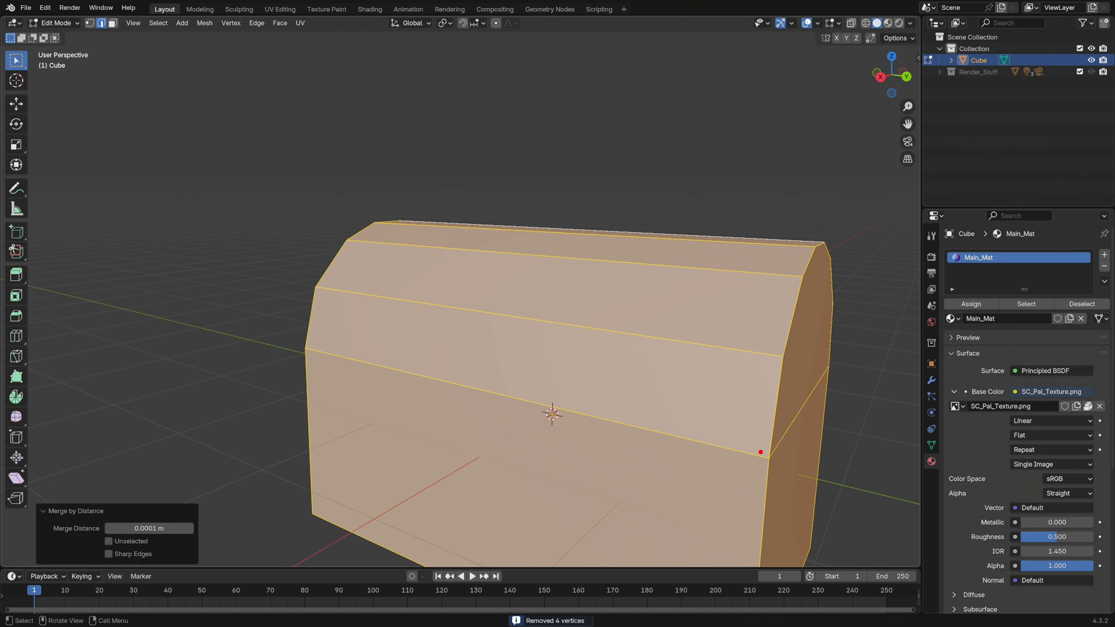
Test the merged corners by moving the long edge between lid and body, and revert the move
{"action": "middle_click_drag", "start_coordinate": [823, 391], "coordinate": [388, 443]}
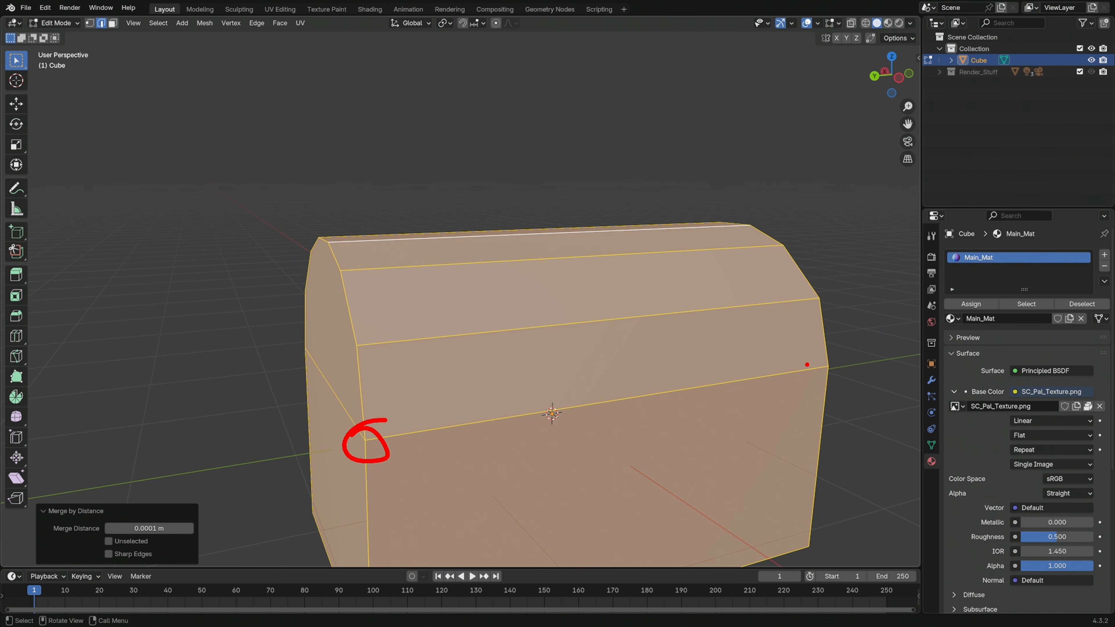
{"action": "mouse_move", "coordinate": [627, 423]}
{"action": "middle_mouse_down"}
{"action": "mouse_move", "coordinate": [746, 435]}
{"action": "mouse_move", "coordinate": [717, 428]}
{"action": "middle_mouse_up"}
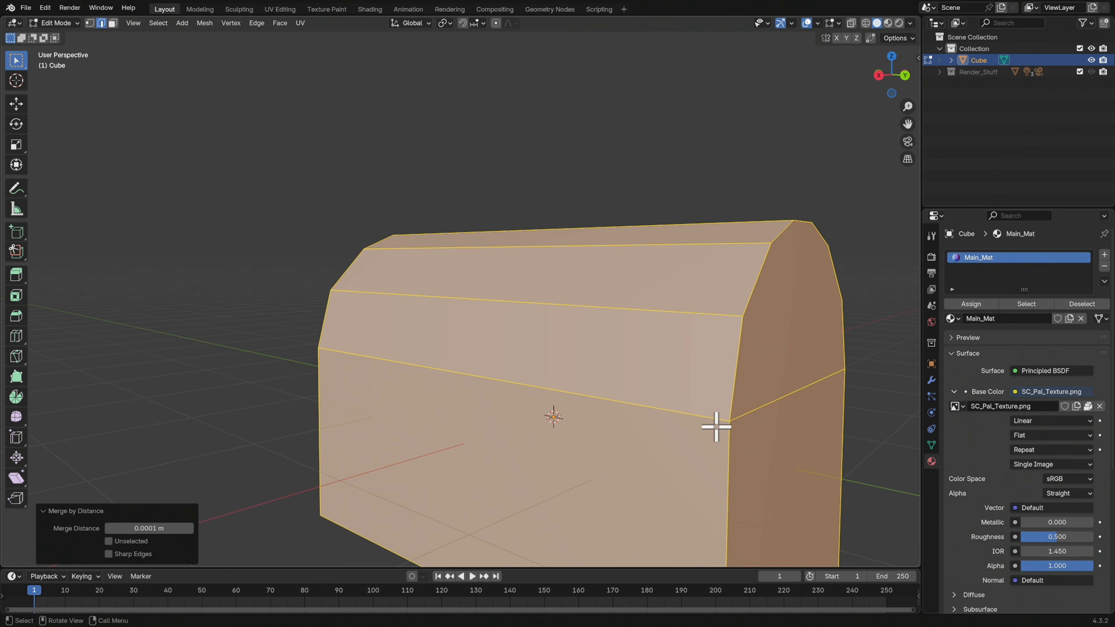
{"action": "left_click", "coordinate": [570, 393]}
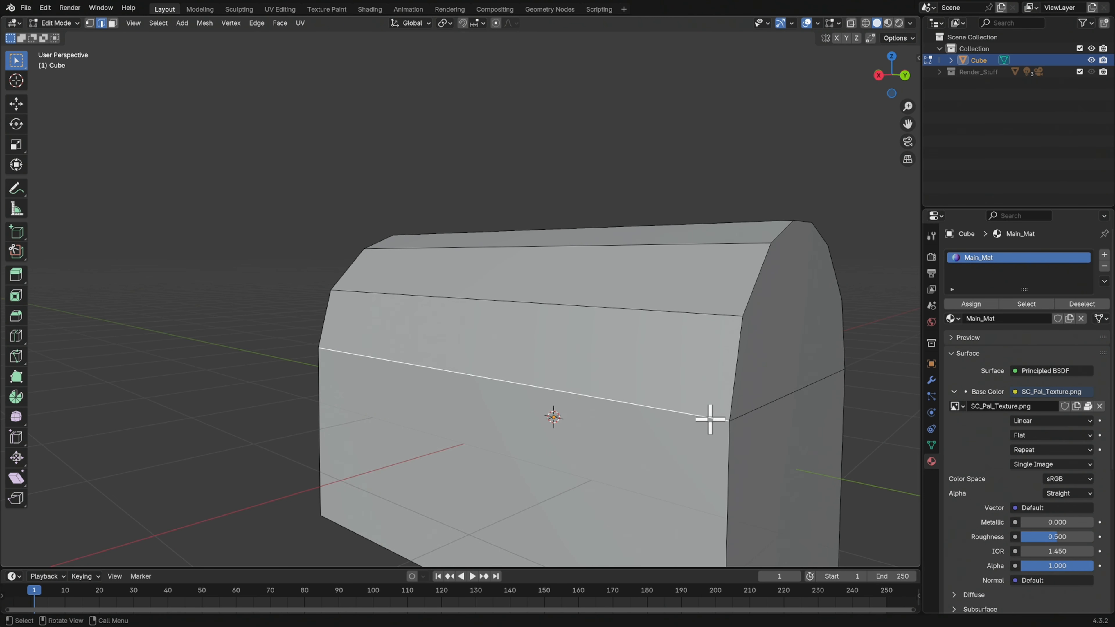
{"action": "key", "text": "g"}
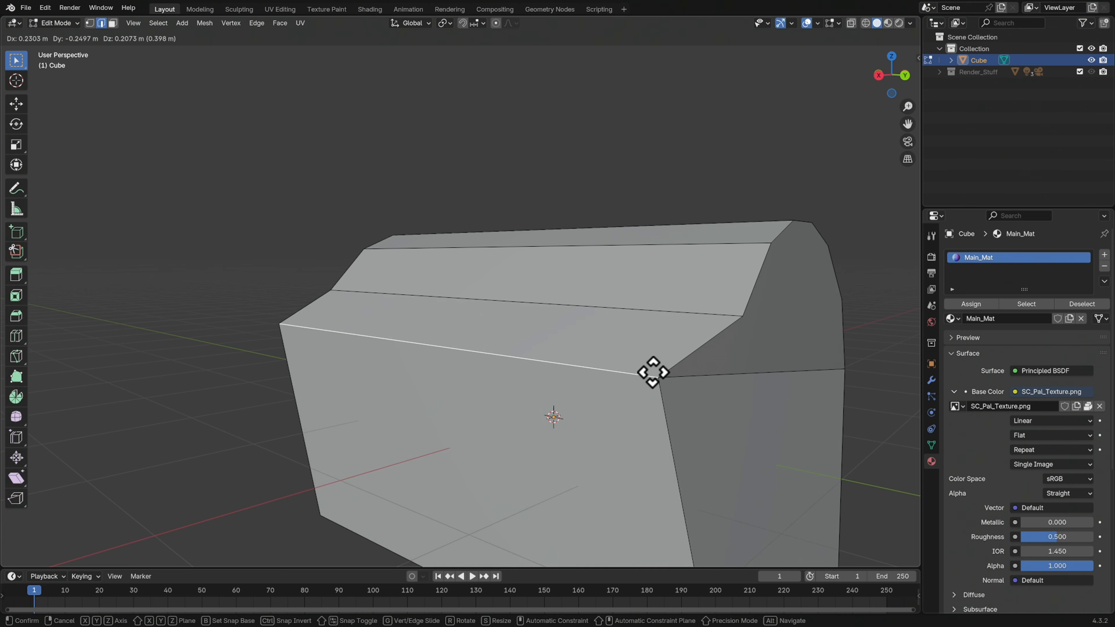
{"action": "left_click", "coordinate": [675, 397]}
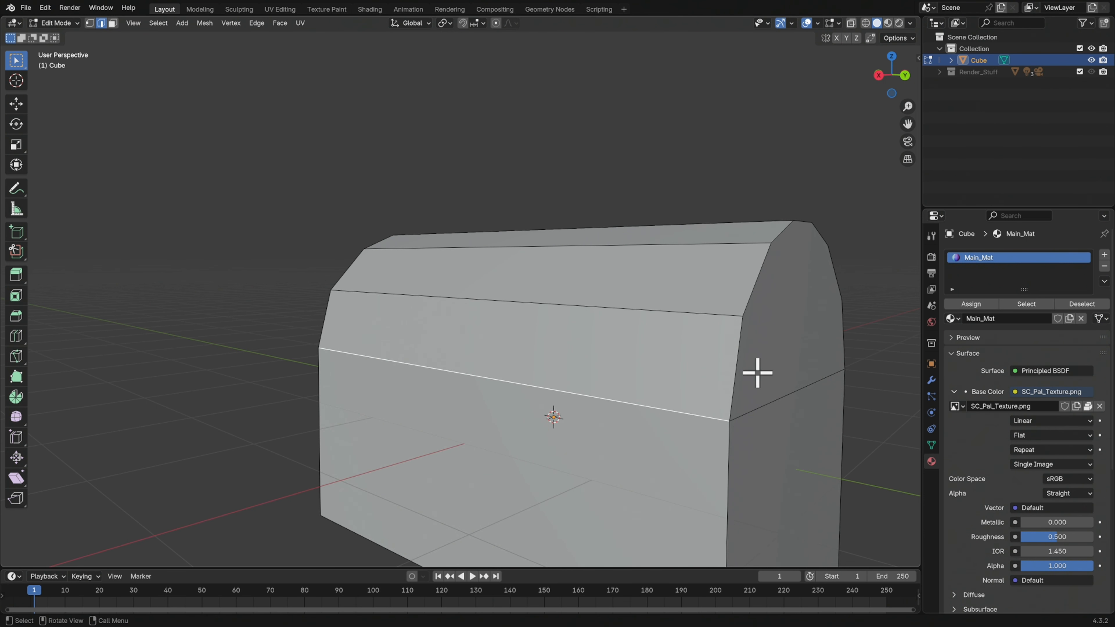
Add a horizontal loop cut around the lower body, slide it up by about 0.7 to sit just below the lid, and deselect it
{"action": "scroll", "coordinate": [759, 413], "scroll_direction": "down", "scroll_amount": 3}
{"action": "middle_click_drag", "start_coordinate": [706, 411], "coordinate": [695, 376]}
{"action": "key", "text": "ctrl+r"}
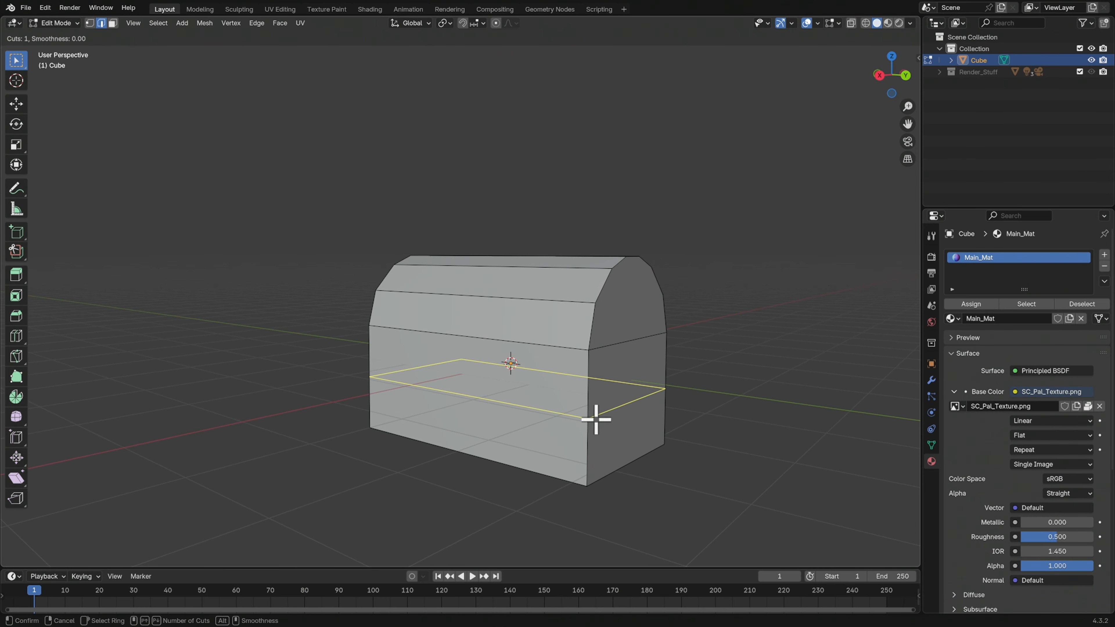
{"action": "left_click", "coordinate": [589, 420]}
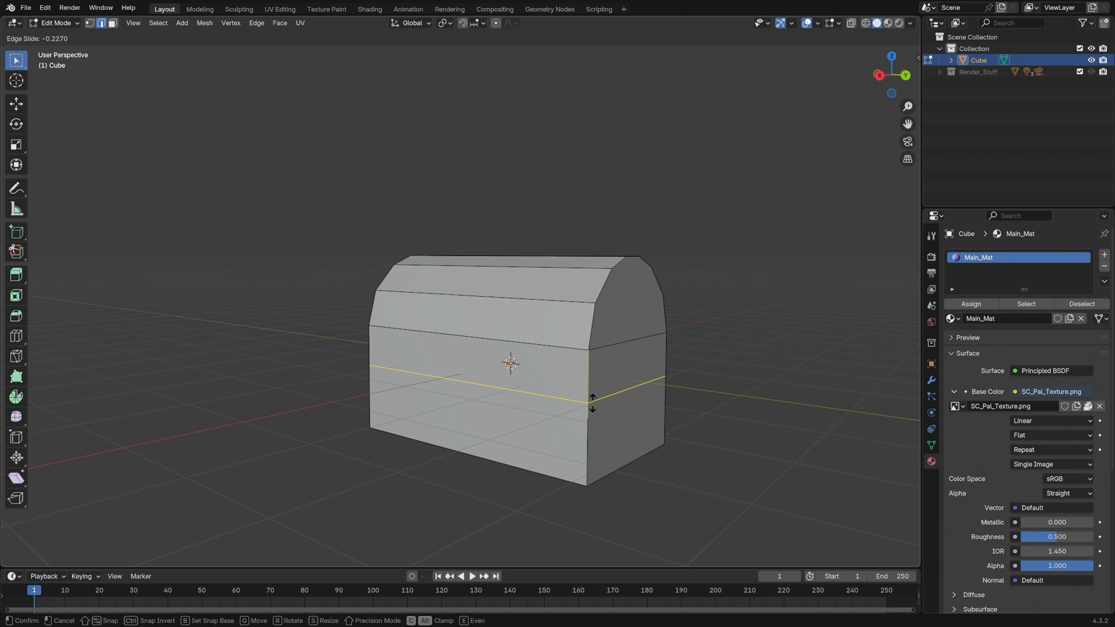
{"action": "left_click", "coordinate": [630, 371]}
{"action": "middle_click_drag", "start_coordinate": [699, 366], "coordinate": [707, 392]}
{"action": "left_click", "coordinate": [711, 388]}
Add two evenly spaced vertical loop cuts around the lid and body, dividing the chest's length into thirds
{"action": "key", "text": "ctrl+r"}
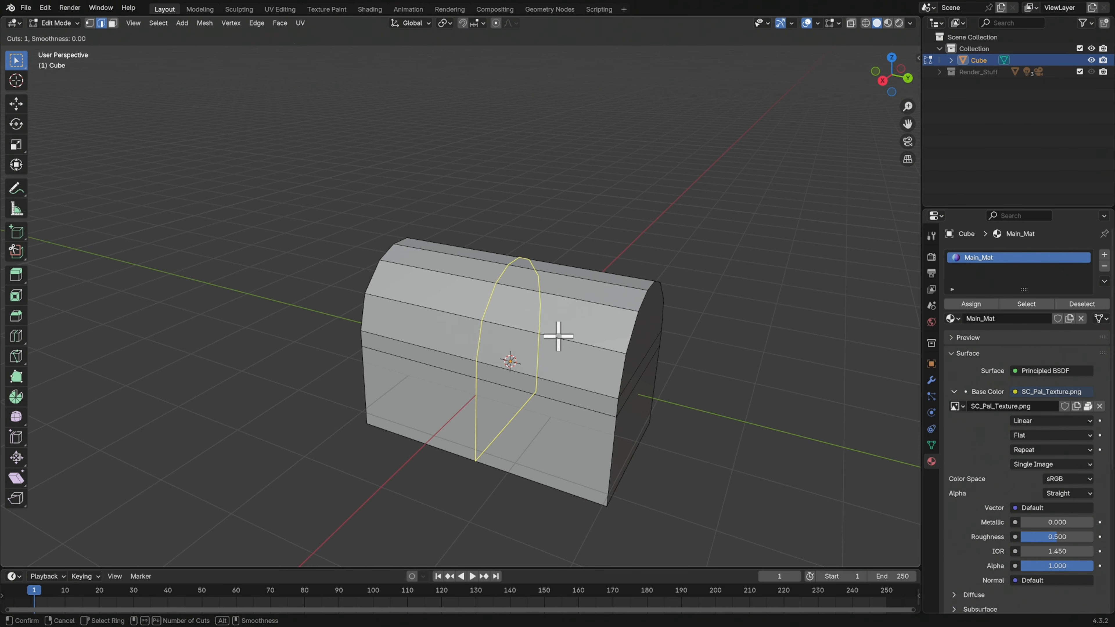
{"action": "scroll", "coordinate": [566, 342], "scroll_direction": "up", "scroll_amount": 1}
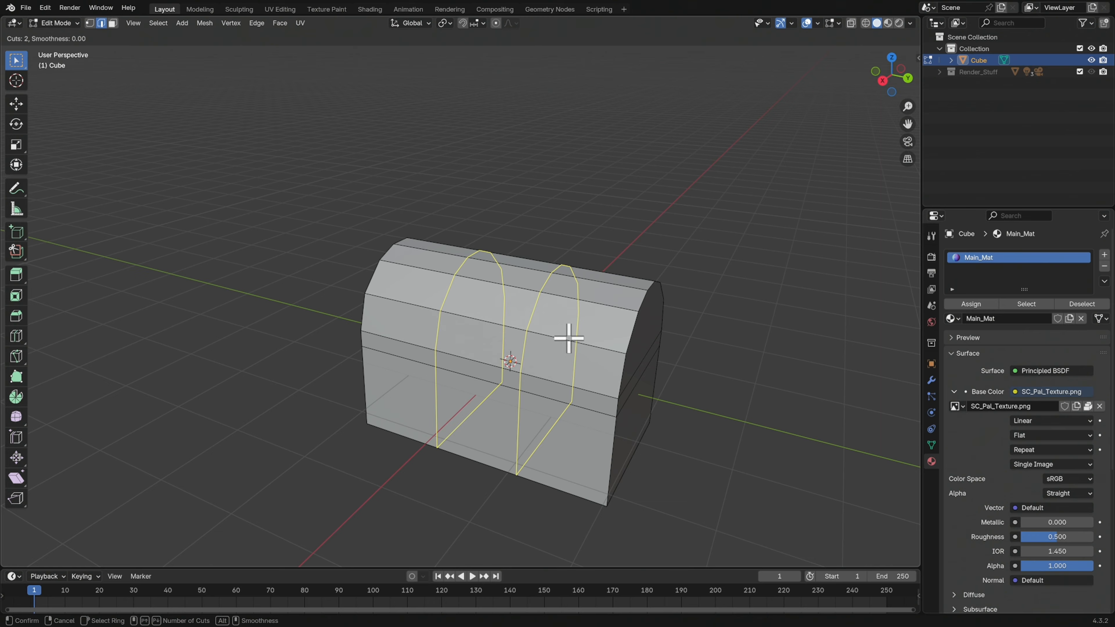
{"action": "left_click", "coordinate": [567, 330]}
{"action": "right_click", "coordinate": [599, 349]}
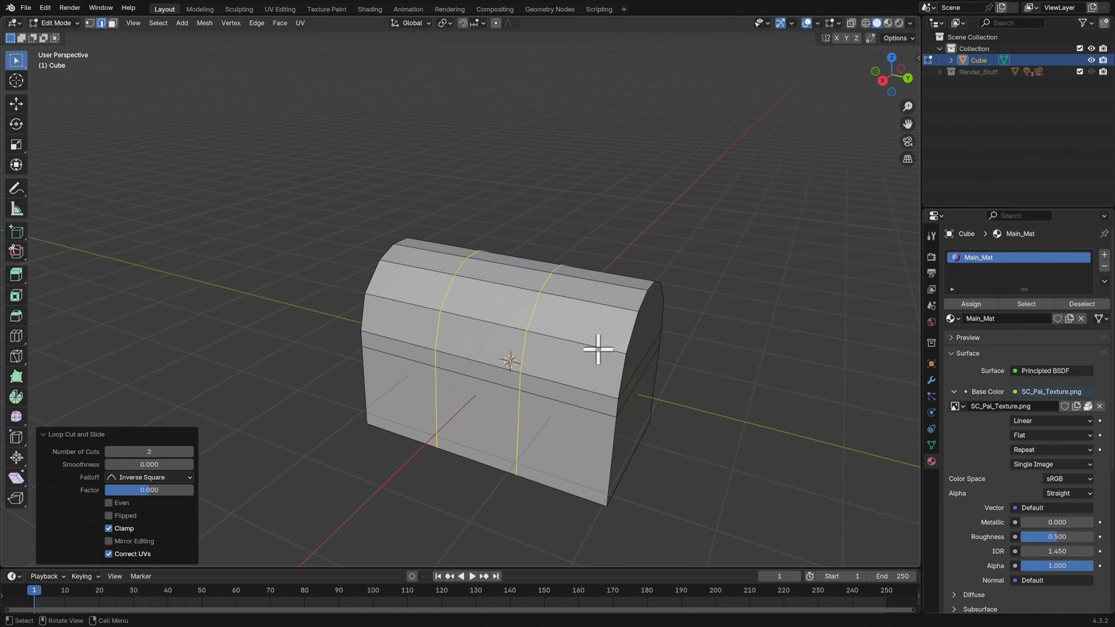
{"action": "middle_click_drag", "start_coordinate": [634, 402], "coordinate": [645, 381]}
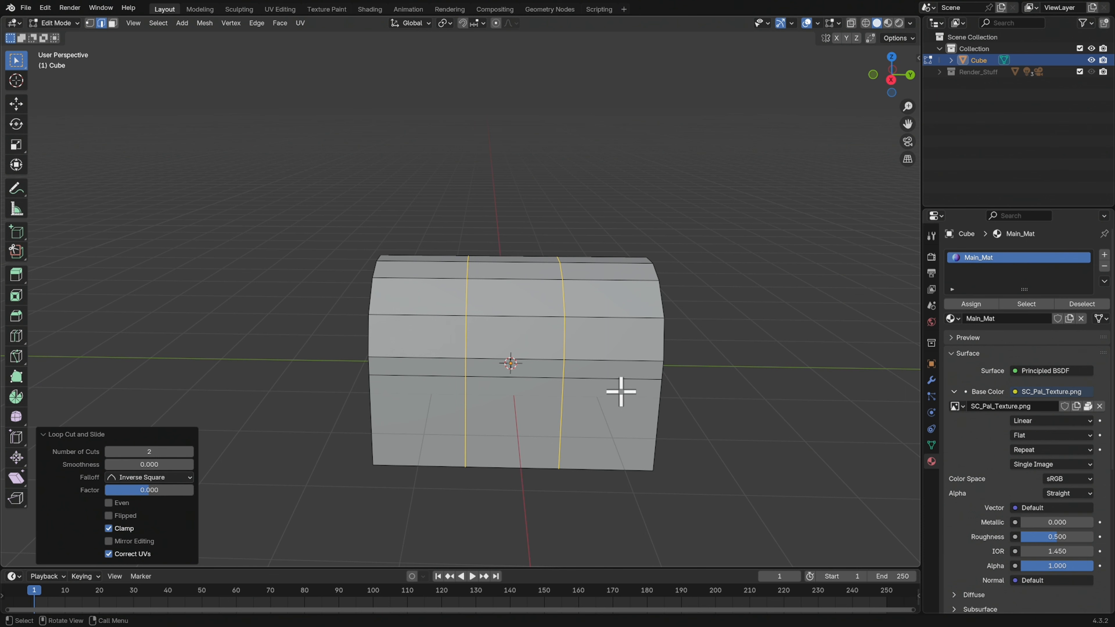
Spread the two vertical edge loops apart along Y by a factor of about 2.36, toward the chest's ends
{"action": "key", "text": "s"}
{"action": "key", "text": "y"}
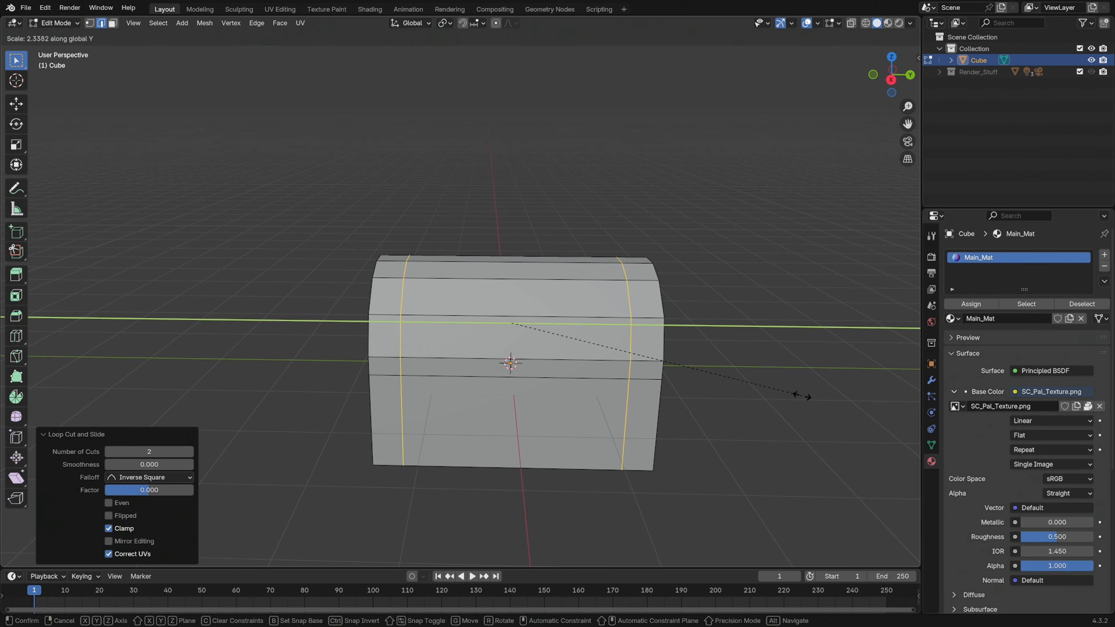
{"action": "left_click", "coordinate": [803, 395]}
{"action": "middle_click_drag", "start_coordinate": [803, 393], "coordinate": [673, 428]}
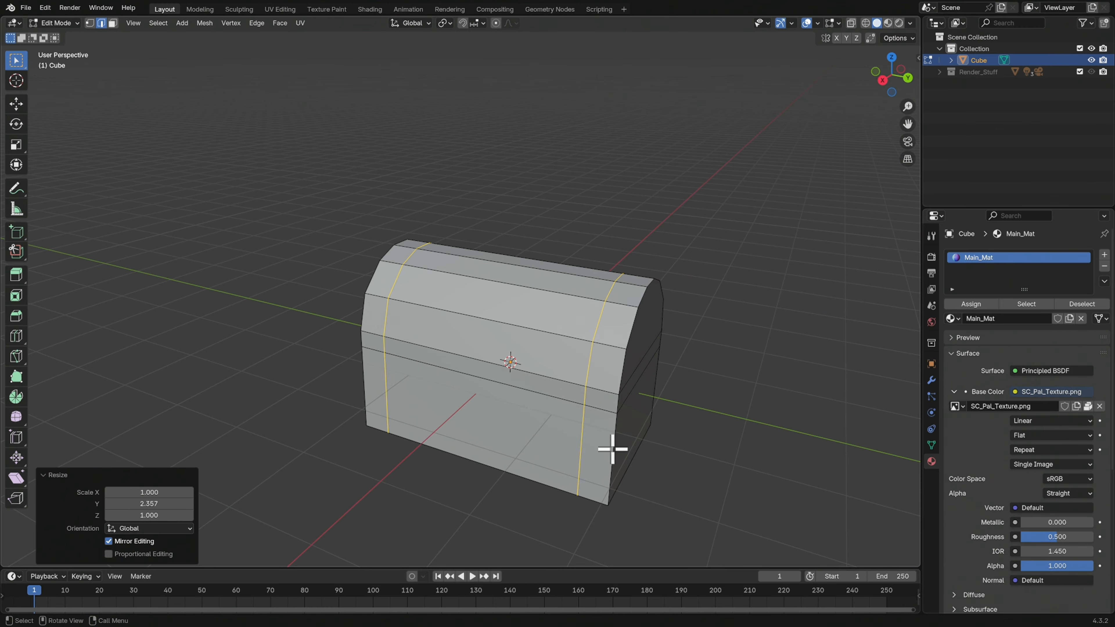
{"action": "middle_click_drag", "start_coordinate": [597, 393], "coordinate": [632, 355]}
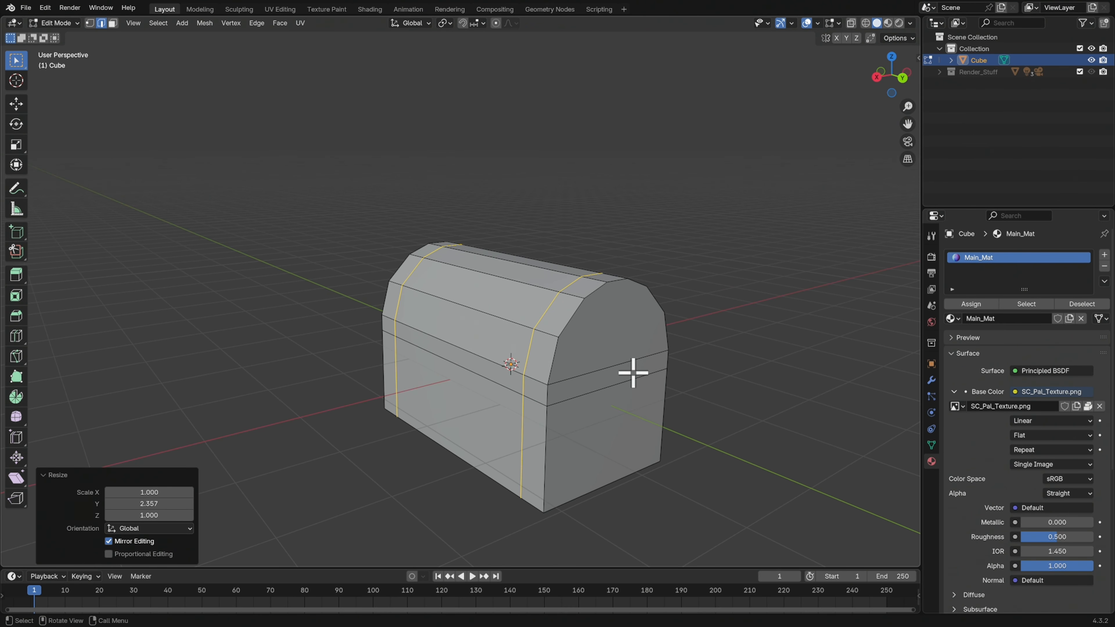
Select all three faces on each end of the chest in face select mode
{"action": "key", "text": "3"}
{"action": "left_click", "coordinate": [622, 356]}
{"action": "left_click", "coordinate": [621, 377], "text": "shift"}
{"action": "left_click", "coordinate": [621, 423], "text": "shift"}
{"action": "middle_click_drag", "start_coordinate": [443, 380], "coordinate": [578, 182]}
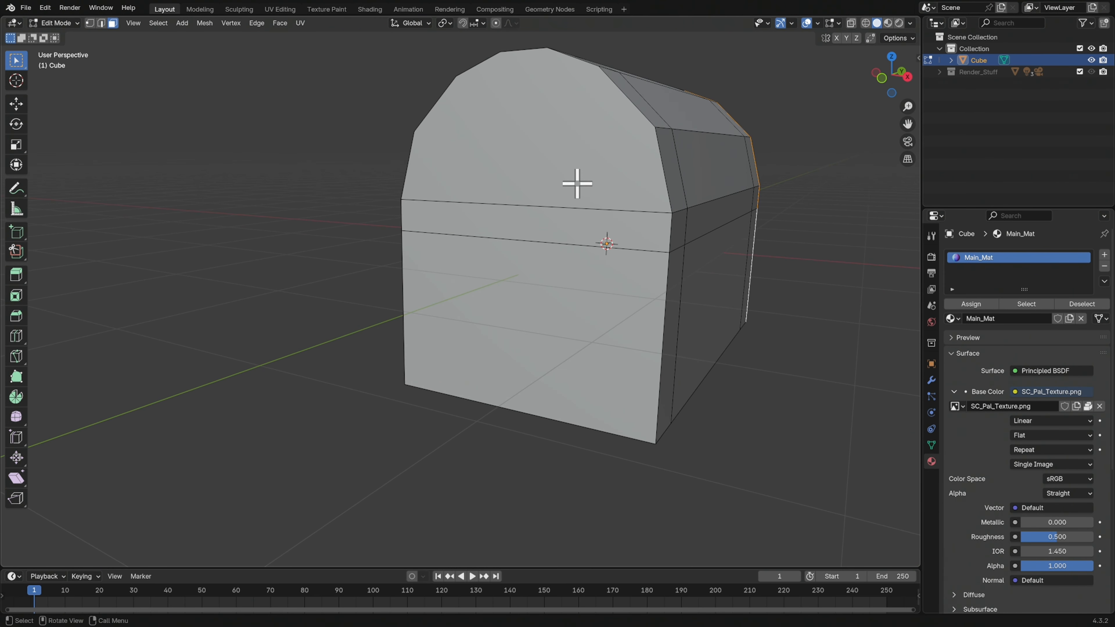
{"action": "left_click", "coordinate": [575, 193], "text": "shift"}
{"action": "left_click", "coordinate": [572, 215], "text": "shift"}
{"action": "left_click", "coordinate": [558, 314], "text": "shift"}
{"action": "middle_click_drag", "start_coordinate": [705, 329], "coordinate": [748, 355]}
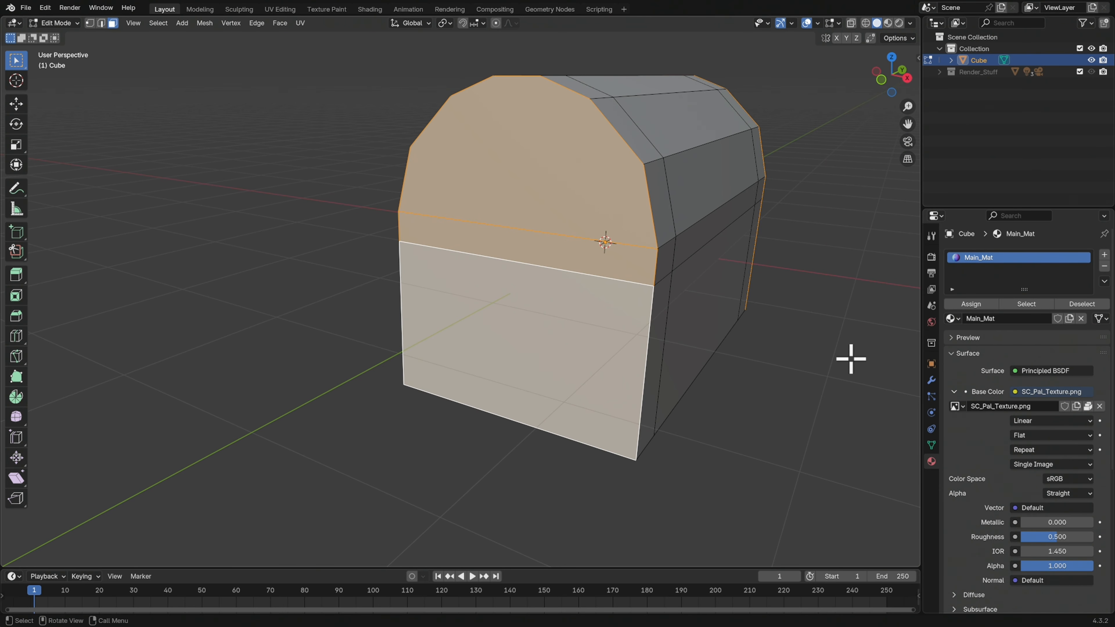
Try insetting the selected end faces by about 0.16 m, and undo the inset
{"action": "key", "text": "i"}
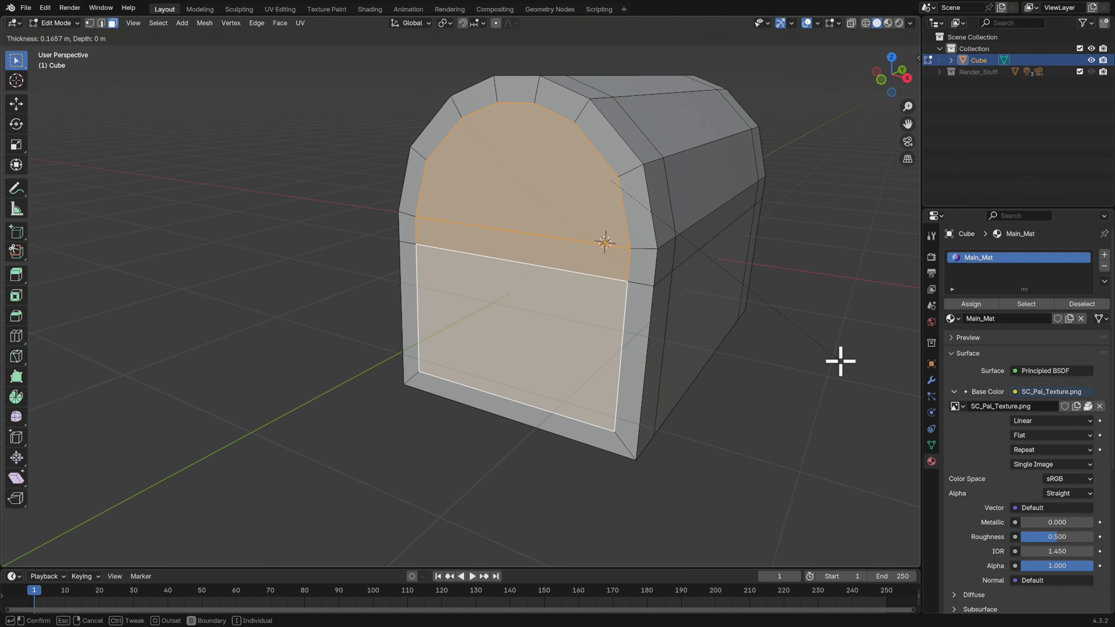
{"action": "left_click", "coordinate": [839, 362]}
{"action": "mouse_move", "coordinate": [839, 361]}
{"action": "middle_mouse_down"}
{"action": "mouse_move", "coordinate": [773, 361]}
{"action": "mouse_move", "coordinate": [857, 352]}
{"action": "mouse_move", "coordinate": [836, 356]}
{"action": "middle_mouse_up"}
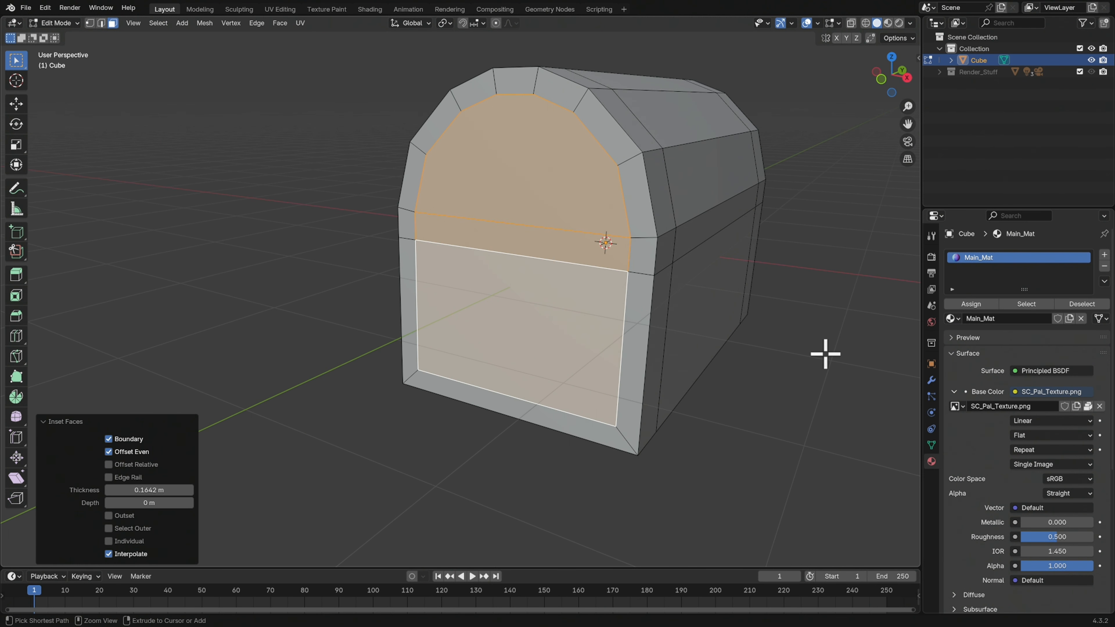
{"action": "key", "text": "ctrl+z"}
Inset the selected faces on both chest ends by about 0.31 m
{"action": "key", "text": "i"}
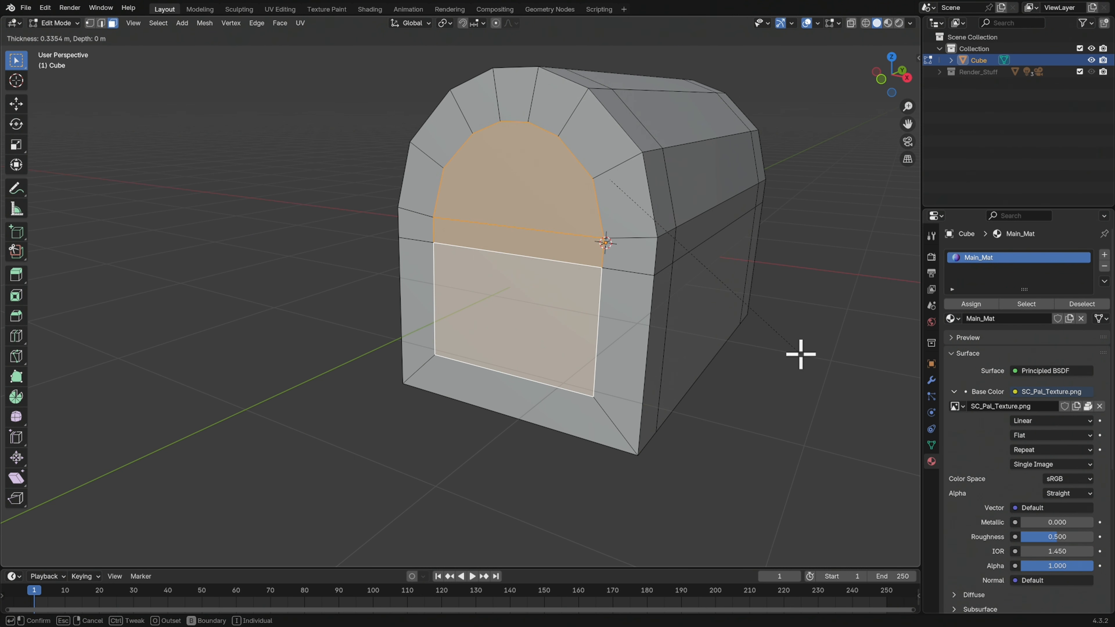
{"action": "left_click", "coordinate": [801, 355]}
{"action": "middle_click_drag", "start_coordinate": [801, 354], "coordinate": [727, 361]}
{"action": "middle_click_drag", "start_coordinate": [651, 357], "coordinate": [717, 370]}
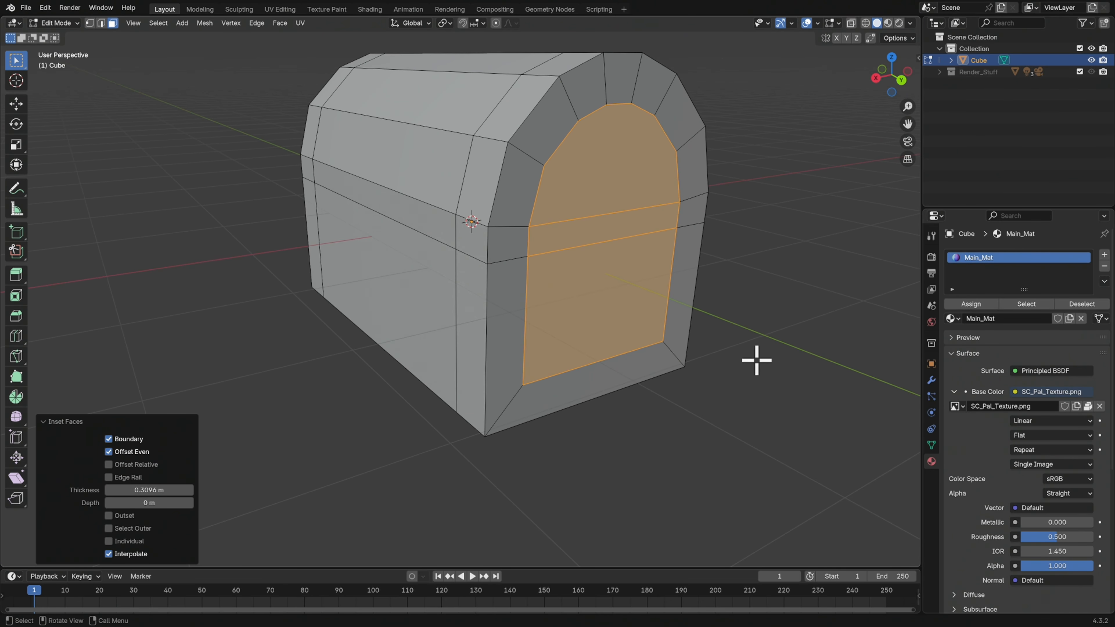
Extrude the inset end faces inward along their normals by about 0.125 m, and deselect them
{"action": "key", "text": "alt+e"}
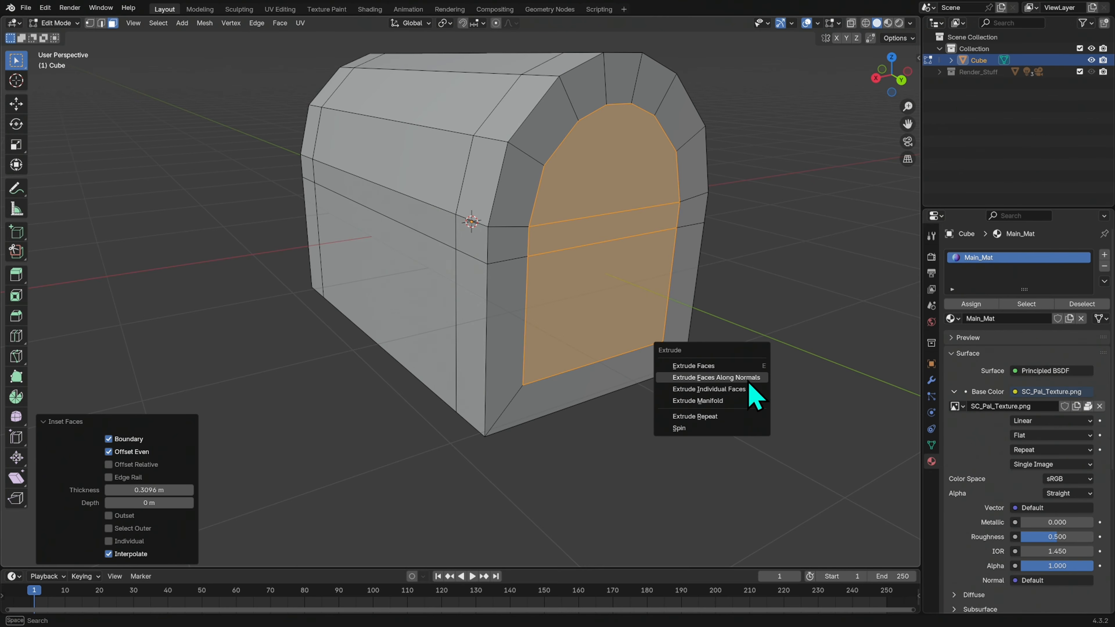
{"action": "left_click", "coordinate": [715, 377]}
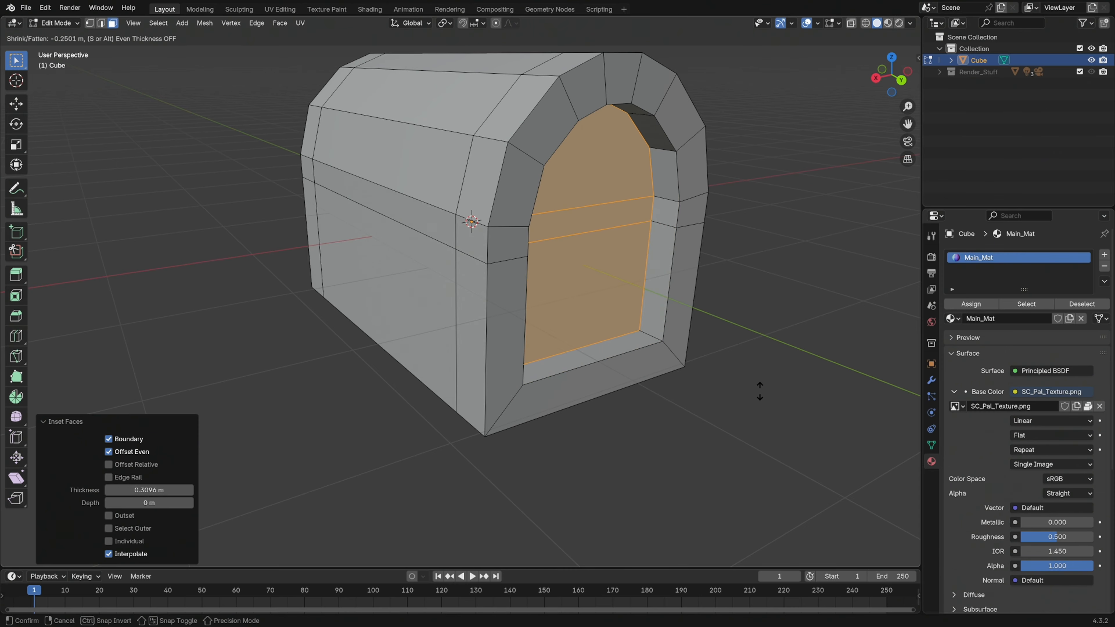
{"action": "left_click", "coordinate": [760, 384]}
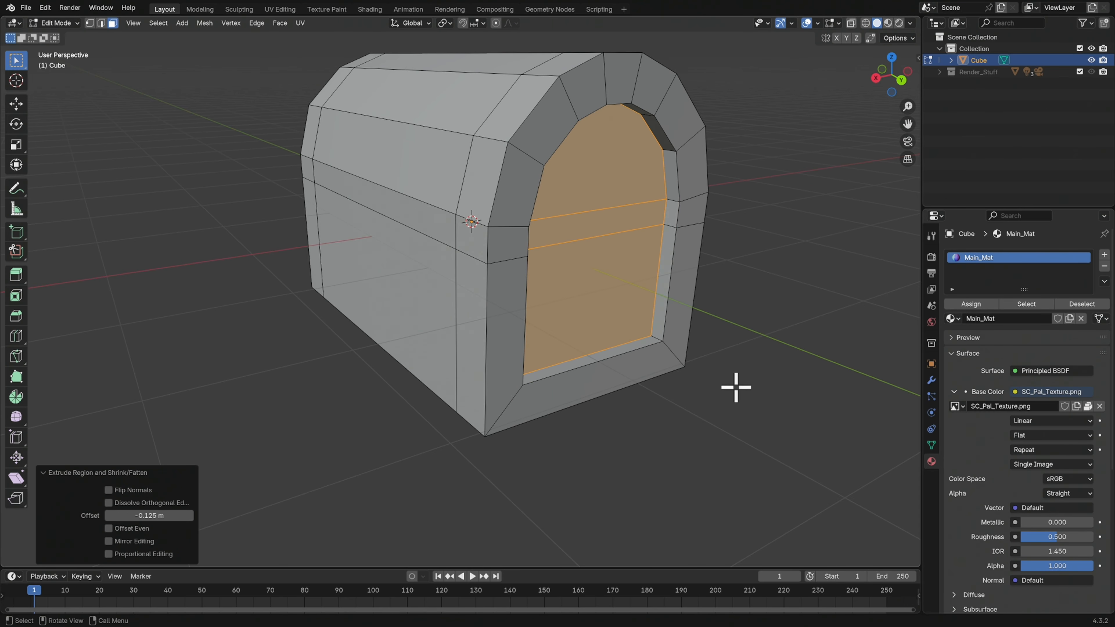
{"action": "middle_click_drag", "start_coordinate": [735, 386], "coordinate": [750, 381]}
{"action": "left_click", "coordinate": [751, 381]}
{"action": "middle_click_drag", "start_coordinate": [641, 383], "coordinate": [713, 335]}
{"action": "key", "text": "shift+c"}
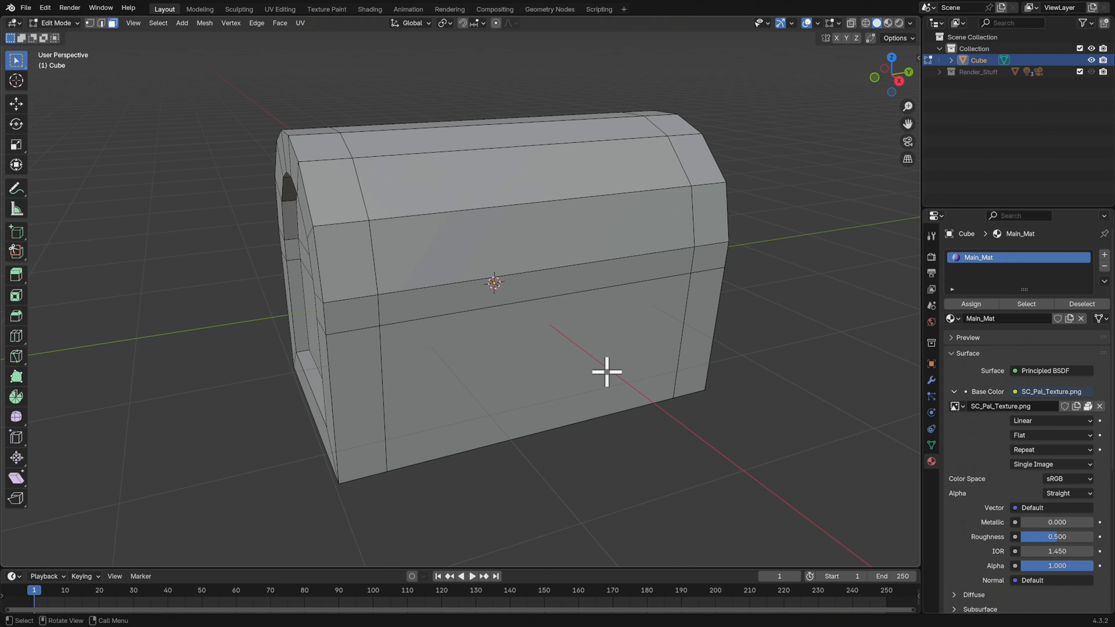
Select the wide middle faces all around the chest, including the underside, extrude them inward along their normals by about 0.09 m, and deselect them
{"action": "middle_click_drag", "start_coordinate": [602, 346], "coordinate": [665, 360]}
{"action": "left_click", "coordinate": [583, 365]}
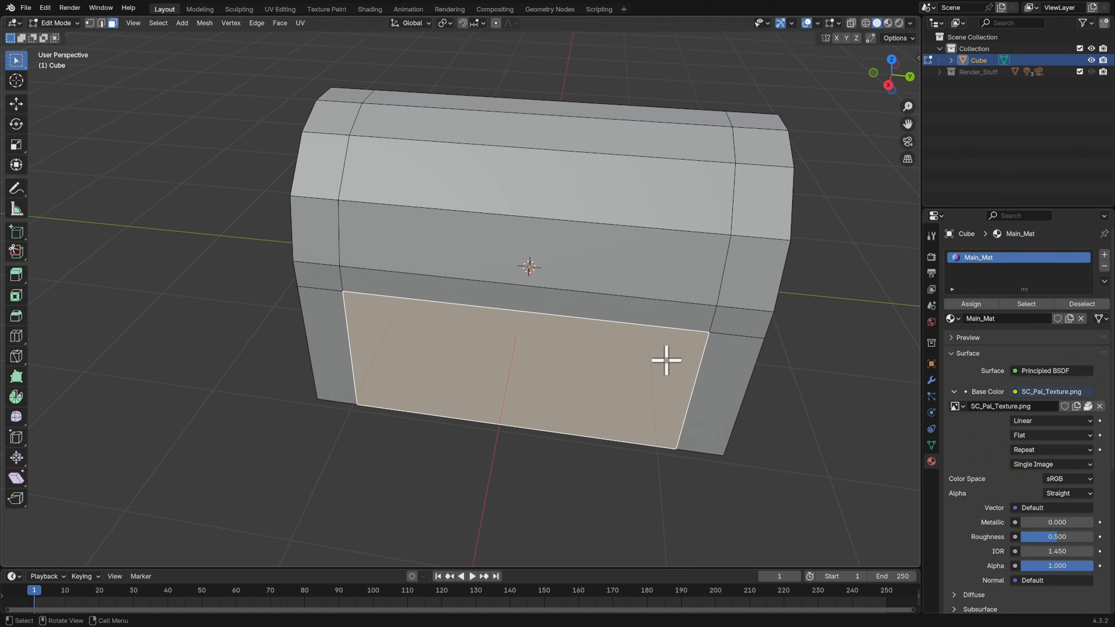
{"action": "mouse_move", "coordinate": [666, 360]}
{"action": "middle_mouse_down"}
{"action": "mouse_move", "coordinate": [655, 410]}
{"action": "mouse_move", "coordinate": [672, 346]}
{"action": "mouse_move", "coordinate": [659, 373]}
{"action": "middle_mouse_up"}
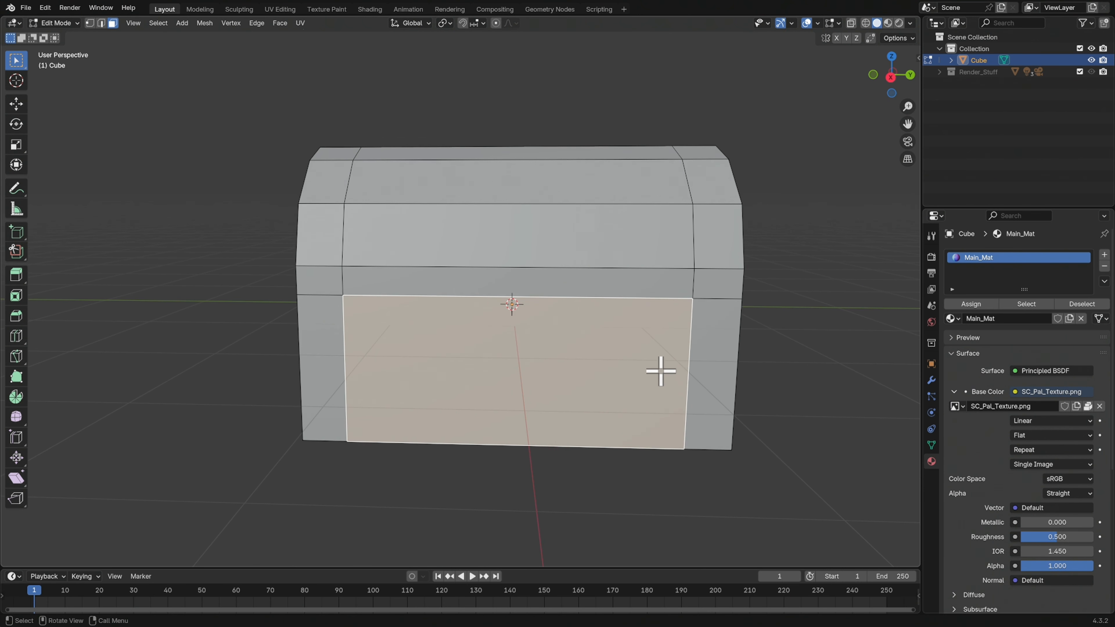
{"action": "middle_click_drag", "start_coordinate": [622, 334], "coordinate": [612, 301]}
{"action": "middle_click_drag", "start_coordinate": [622, 230], "coordinate": [629, 179]}
{"action": "left_click", "coordinate": [620, 151], "text": "alt"}
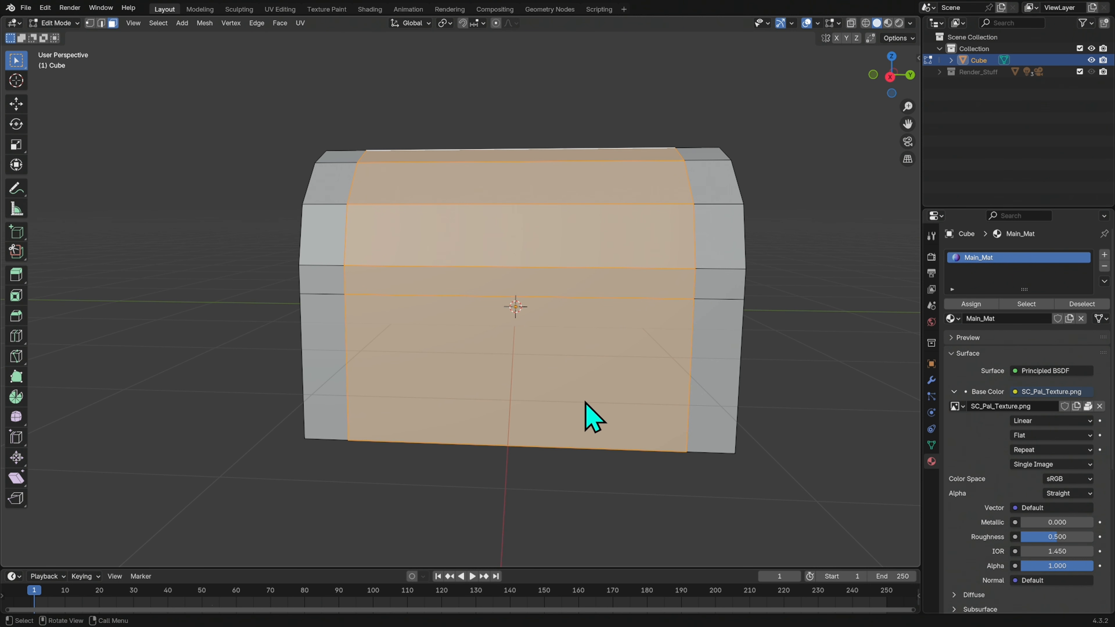
{"action": "middle_click_drag", "start_coordinate": [584, 400], "coordinate": [597, 326]}
{"action": "left_click", "coordinate": [549, 367], "text": "shift"}
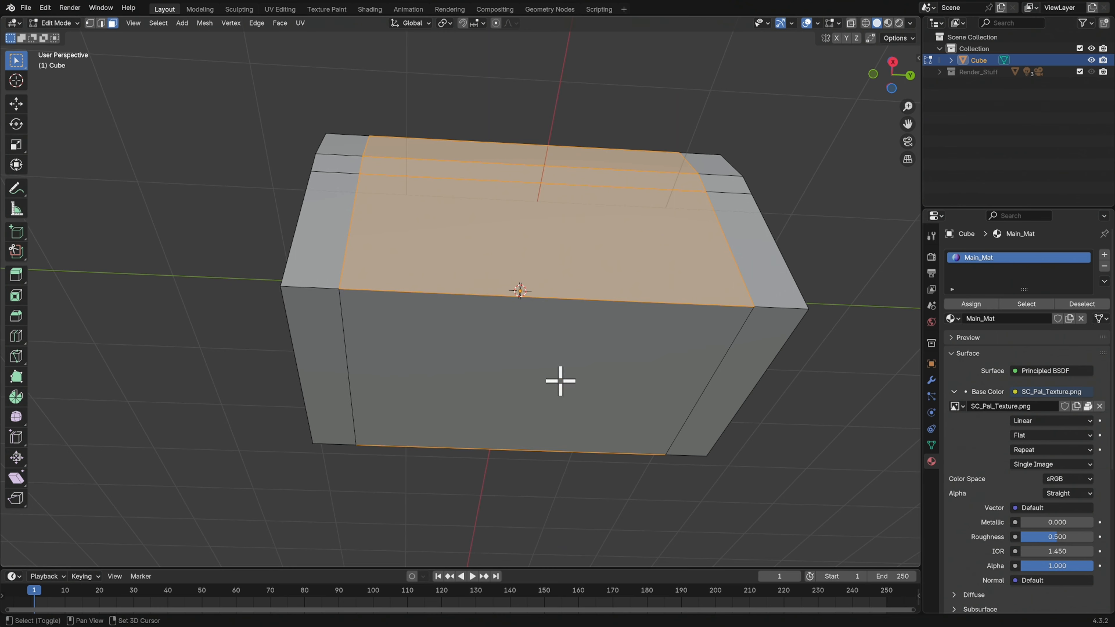
{"action": "middle_click_drag", "start_coordinate": [670, 354], "coordinate": [742, 416]}
{"action": "key", "text": "alt+e"}
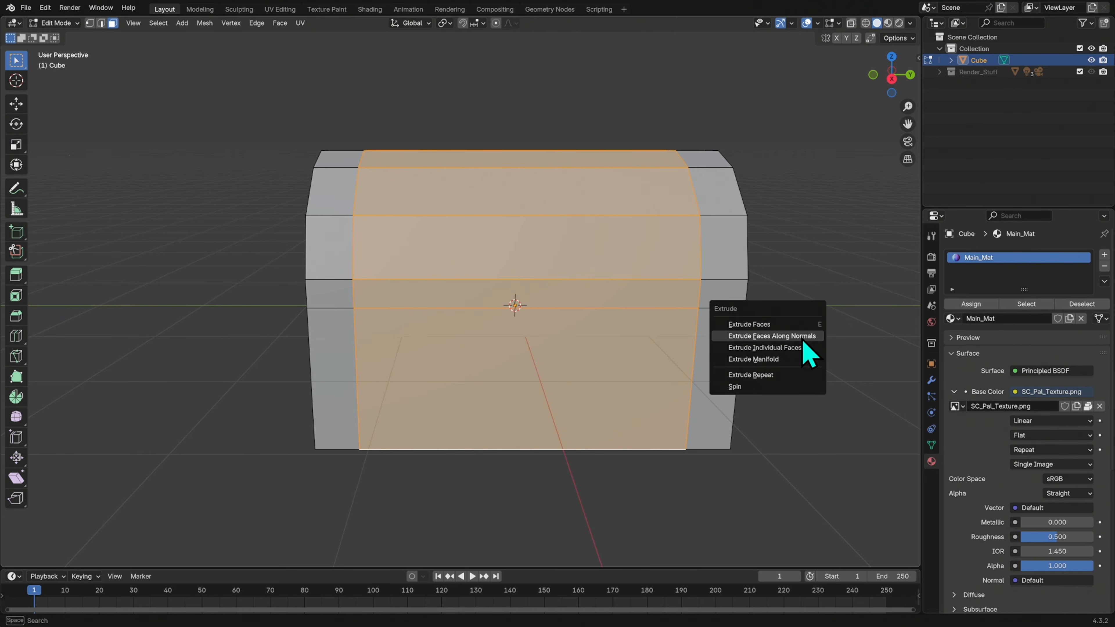
{"action": "left_click", "coordinate": [803, 336]}
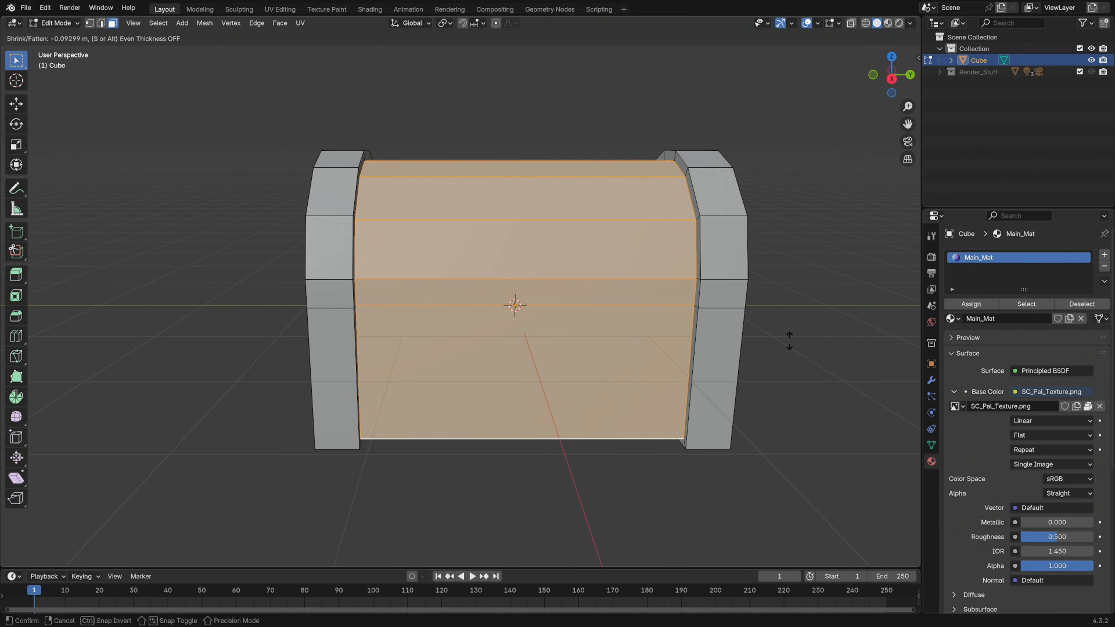
{"action": "left_click", "coordinate": [797, 338]}
{"action": "middle_click_drag", "start_coordinate": [704, 376], "coordinate": [719, 359]}
{"action": "left_click", "coordinate": [787, 349]}
{"action": "middle_click_drag", "start_coordinate": [606, 353], "coordinate": [675, 374]}
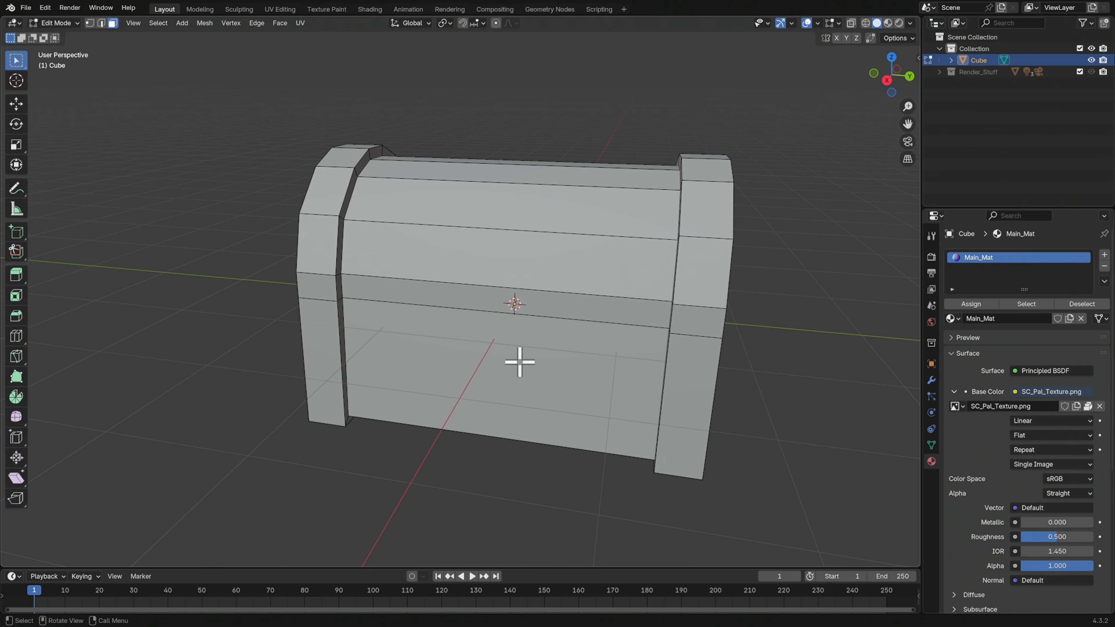
{"action": "middle_click_drag", "start_coordinate": [683, 358], "coordinate": [646, 358]}
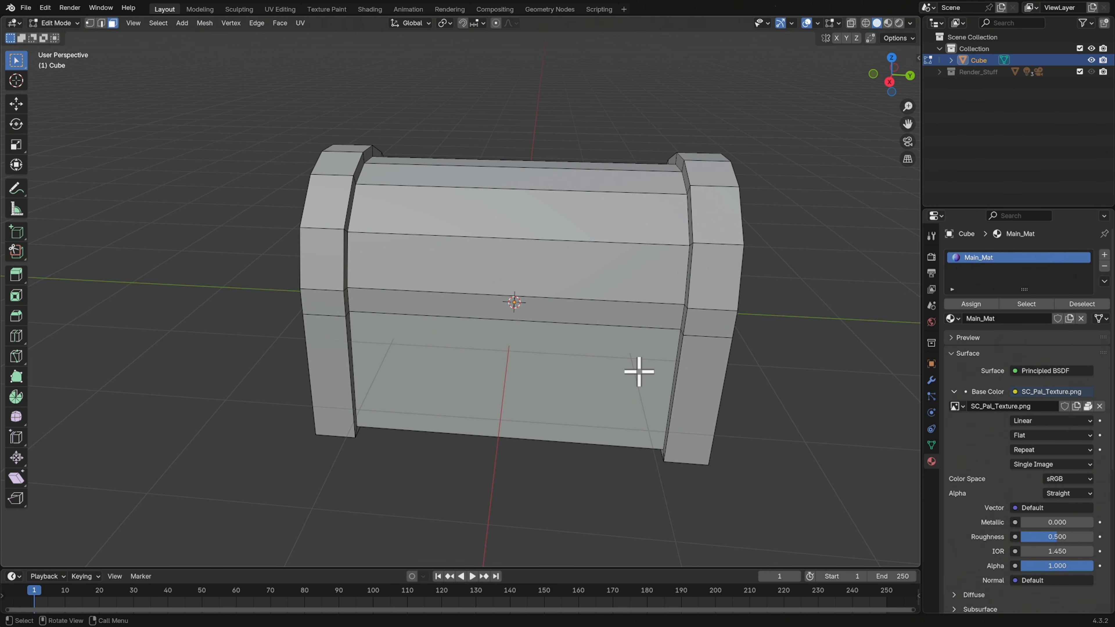
Add a new cube in Object Mode and scale it down uniformly to about 0.307
{"action": "key", "text": "Tab"}
{"action": "key", "text": "shift+a"}
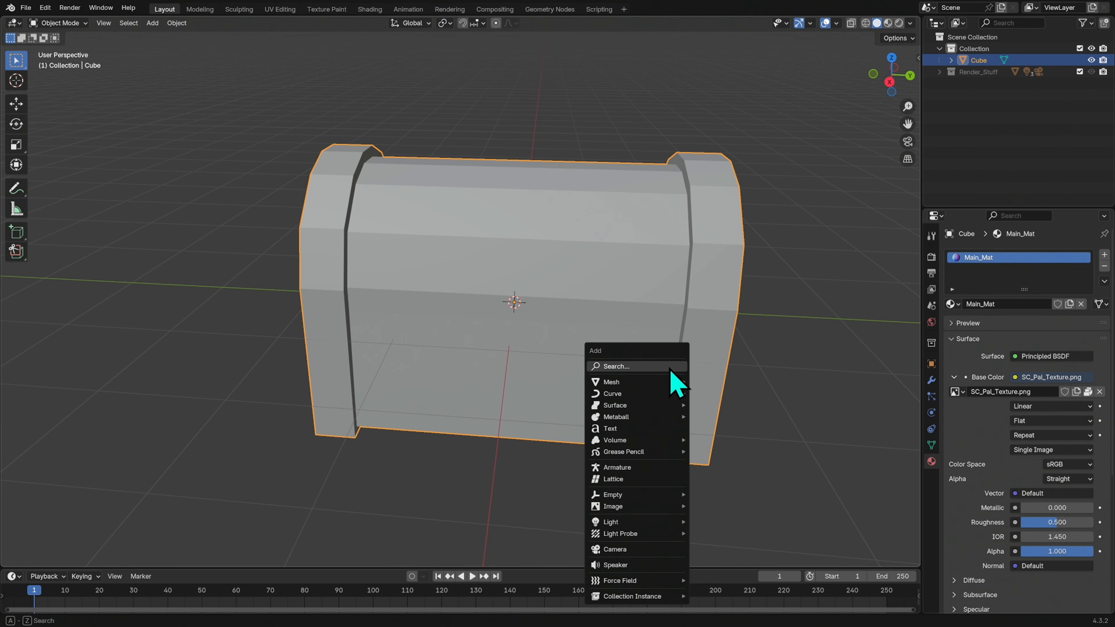
{"action": "mouse_move", "coordinate": [671, 382]}
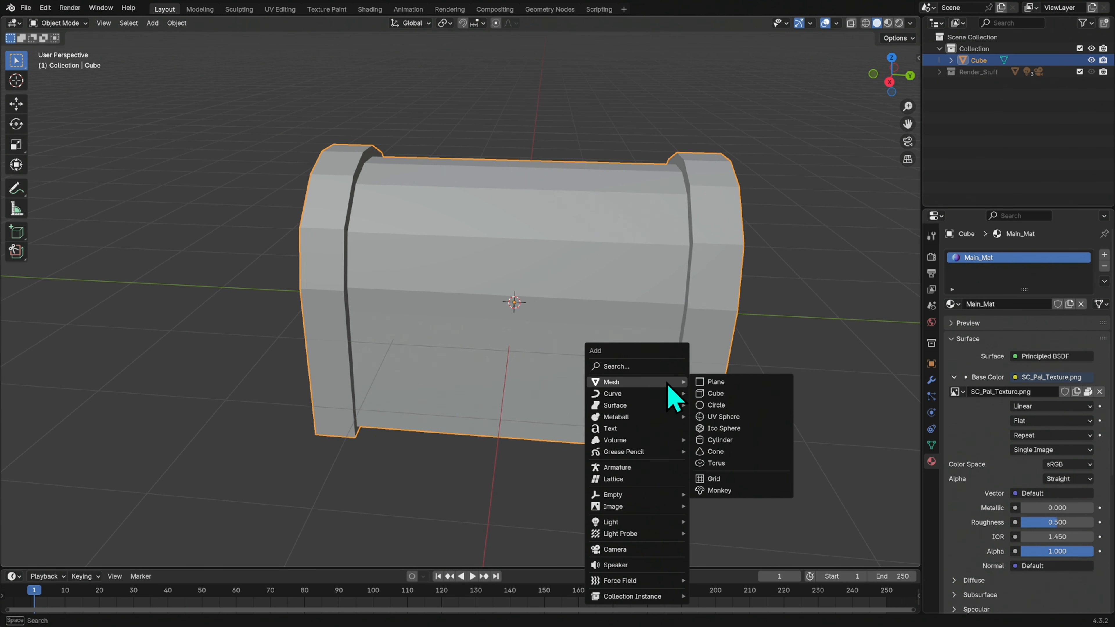
{"action": "left_click", "coordinate": [745, 408]}
{"action": "middle_click_drag", "start_coordinate": [794, 388], "coordinate": [746, 398]}
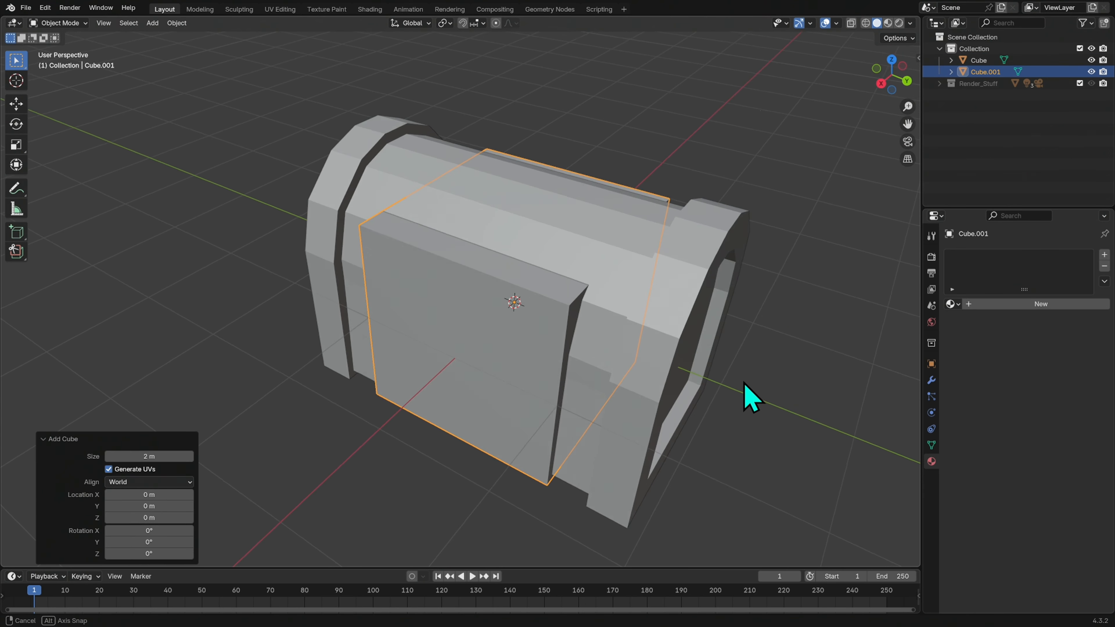
{"action": "key", "text": "s"}
{"action": "left_click", "coordinate": [610, 336]}
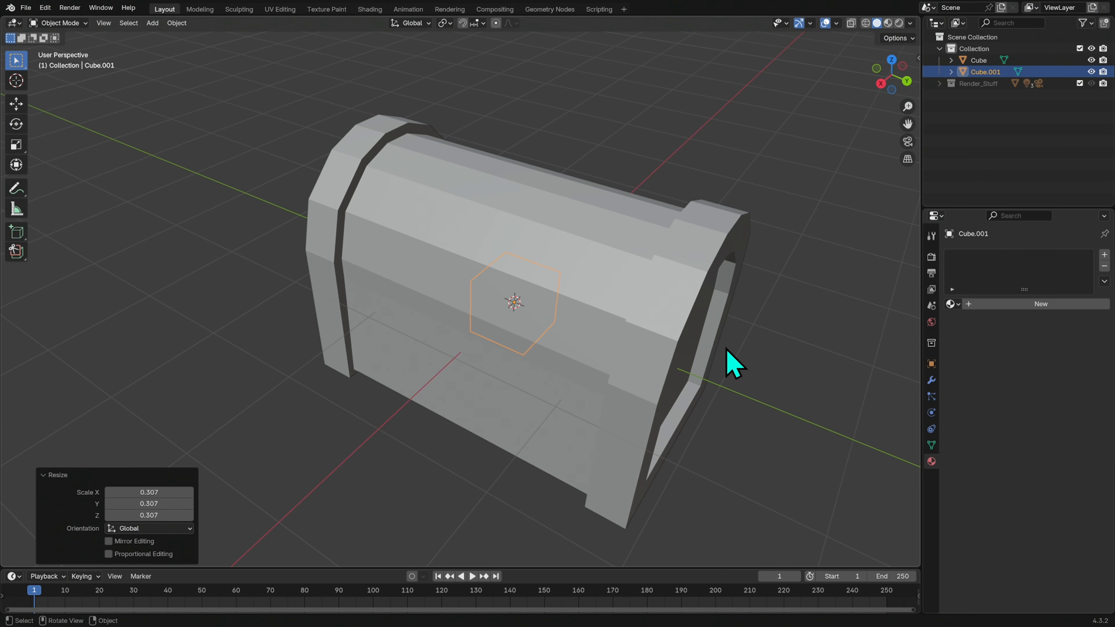
Move the small cube about 0.87 m along X to the chest's front, and flatten it along X by a factor of about 0.357
{"action": "key", "text": "g"}
{"action": "key", "text": "x"}
{"action": "left_click", "coordinate": [656, 379]}
{"action": "middle_click_drag", "start_coordinate": [656, 380], "coordinate": [684, 386]}
{"action": "key", "text": "s"}
{"action": "key", "text": "x"}
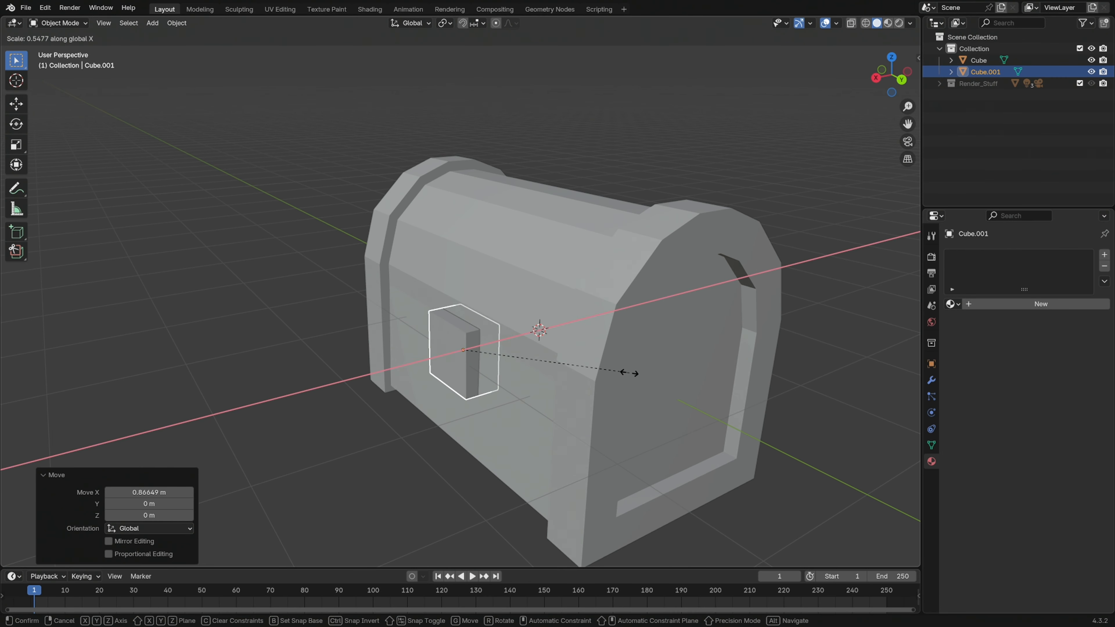
{"action": "left_click", "coordinate": [570, 399]}
{"action": "middle_click_drag", "start_coordinate": [570, 399], "coordinate": [667, 386]}
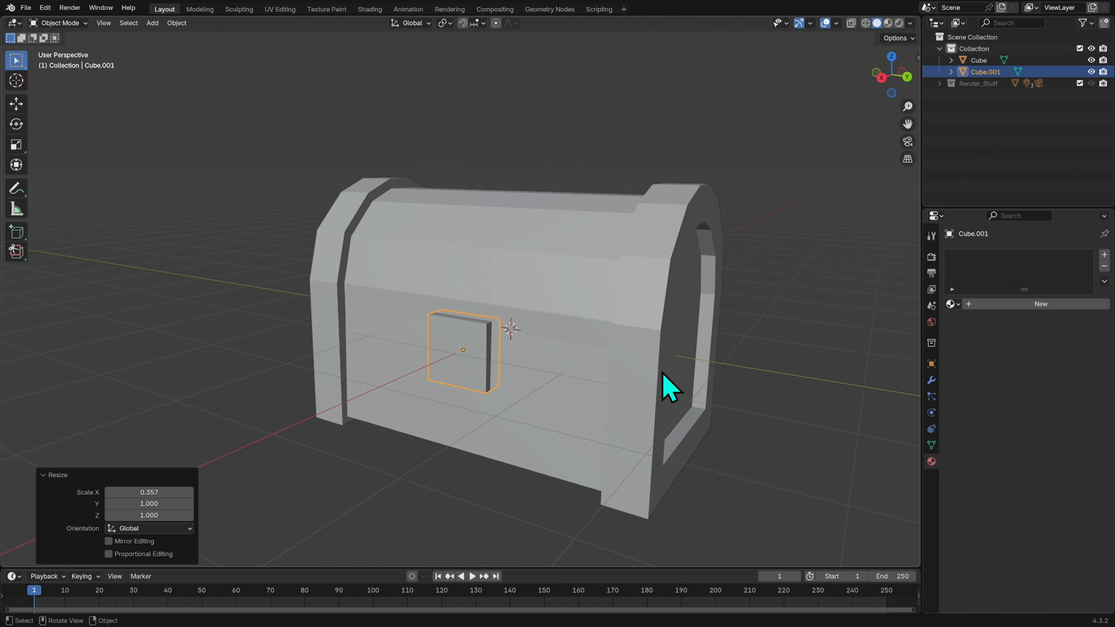
Raise the flattened lock plate about 0.099 m along Z on the chest's front
{"action": "key", "text": "g"}
{"action": "key", "text": "z"}
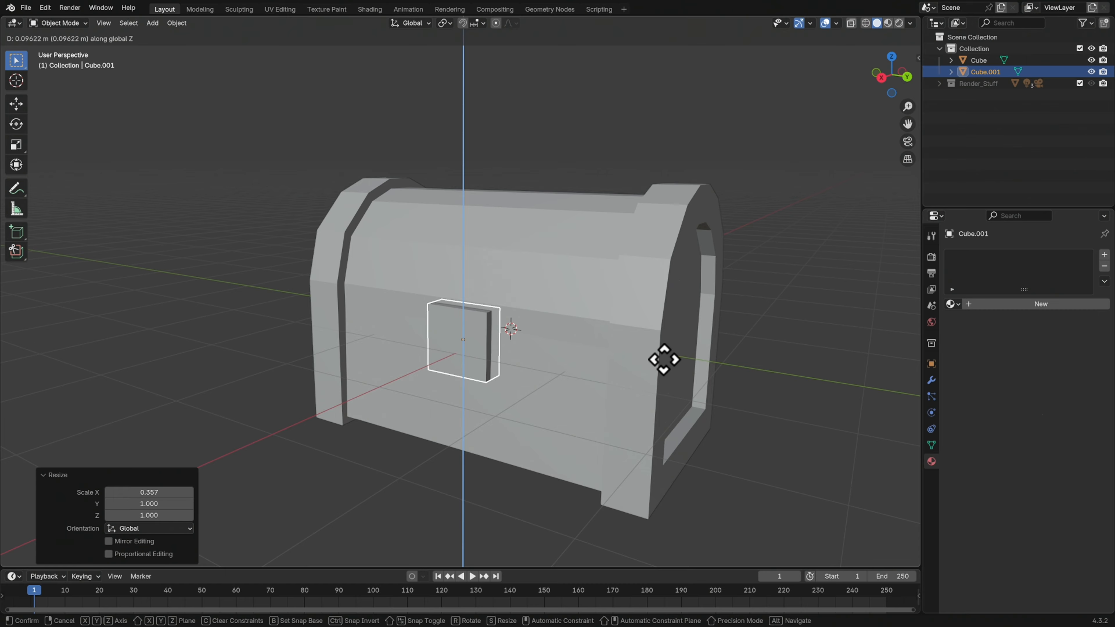
{"action": "left_click", "coordinate": [672, 377]}
{"action": "middle_click_drag", "start_coordinate": [671, 378], "coordinate": [723, 343]}
{"action": "scroll", "coordinate": [632, 327], "scroll_direction": "up", "scroll_amount": 5}
{"action": "key", "text": "Tab"}
{"action": "key", "text": "Tab"}
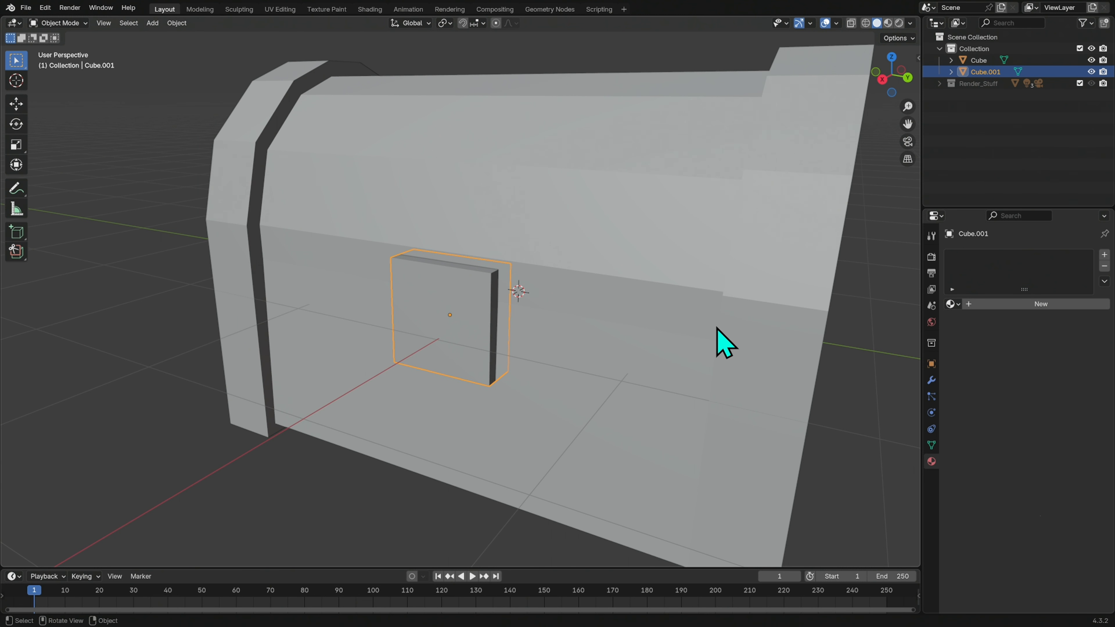
{"action": "middle_click_drag", "start_coordinate": [716, 328], "coordinate": [582, 361]}
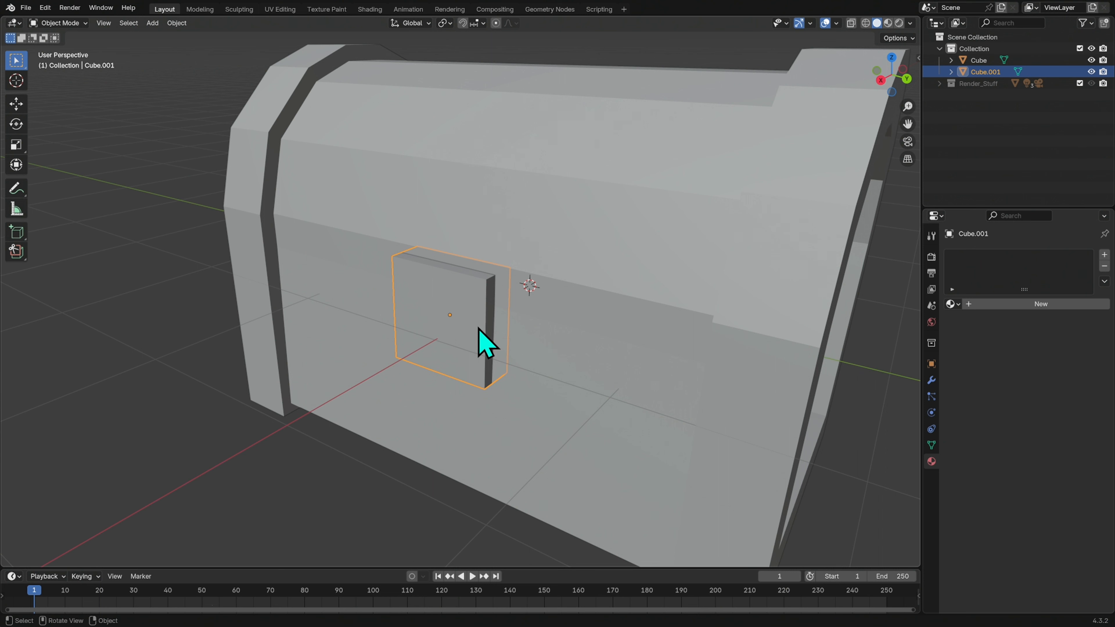
{"action": "key", "text": "Tab"}
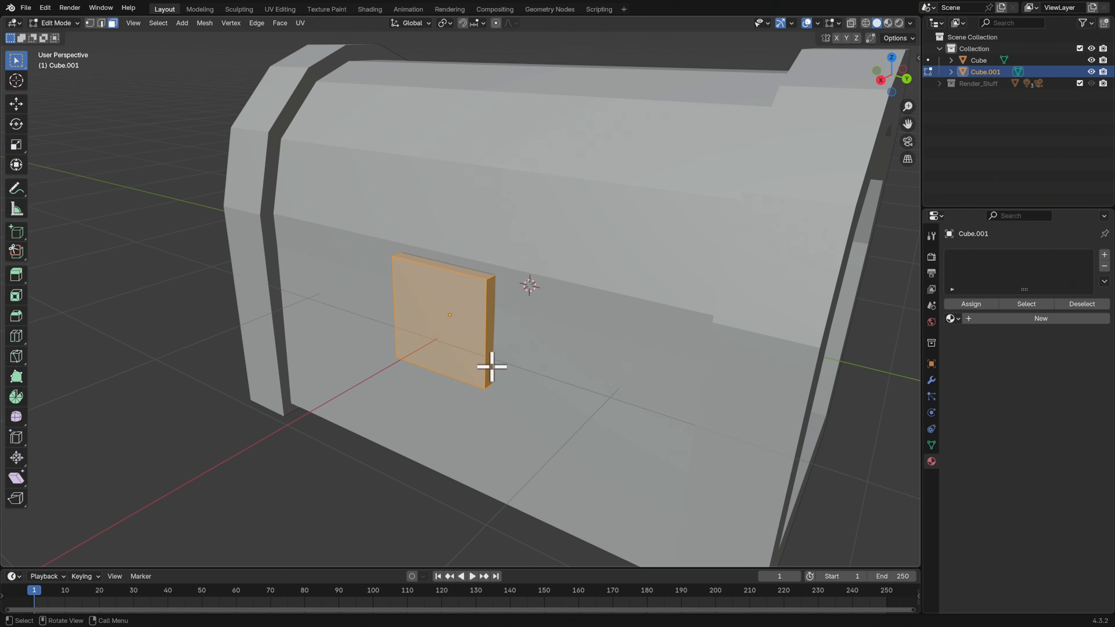
{"action": "key", "text": "Tab"}
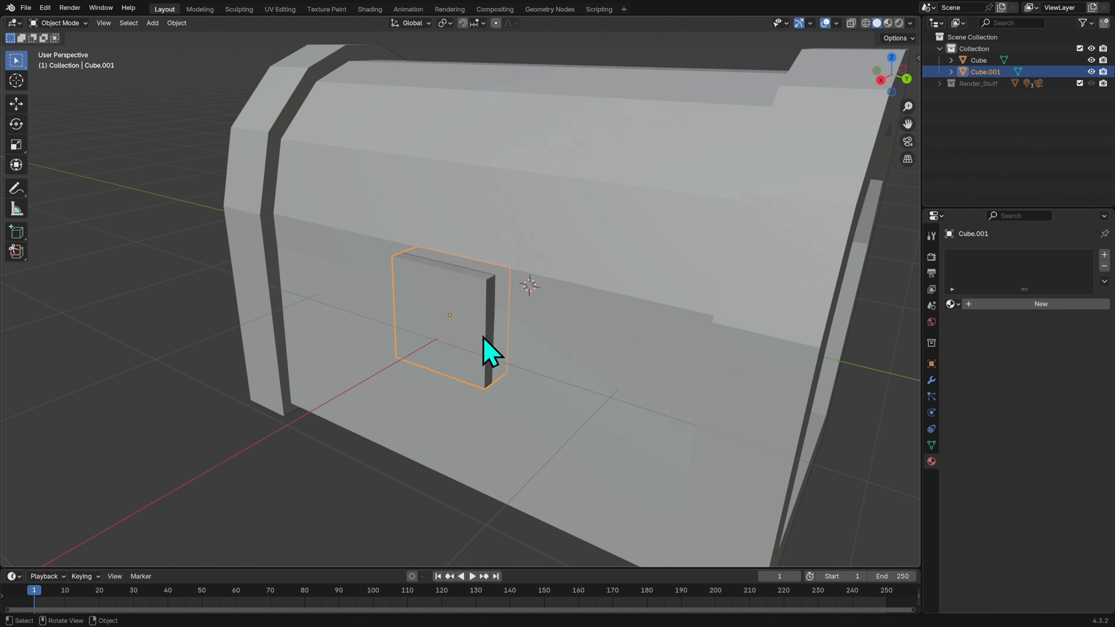
Display the lock plate's object transform properties and apply all its transforms
{"action": "left_click", "coordinate": [931, 364]}
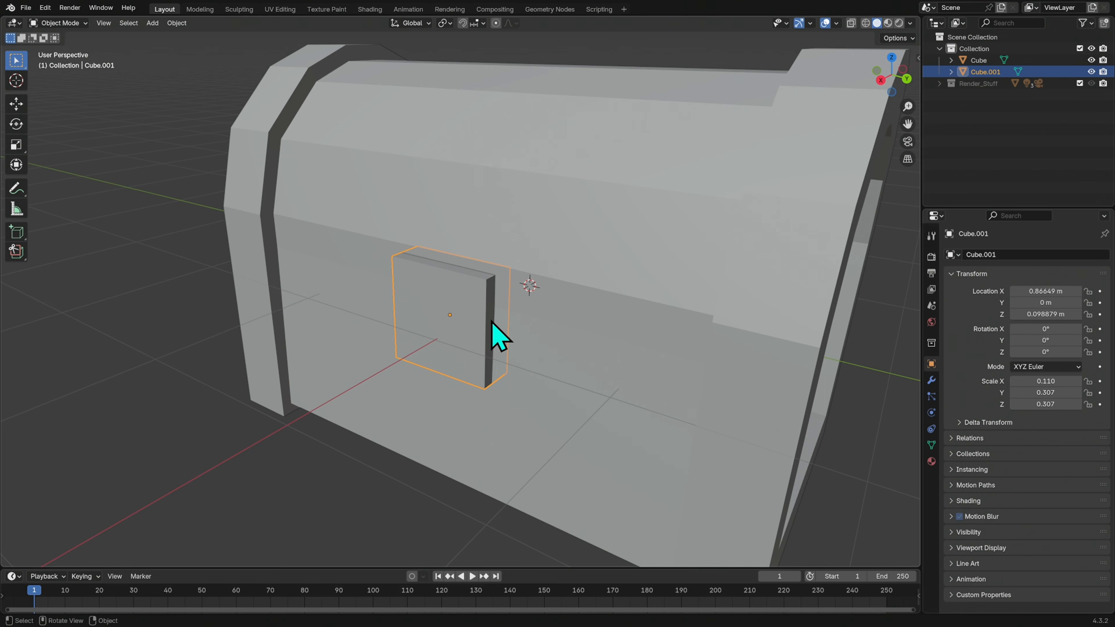
{"action": "key", "text": "ctrl+a"}
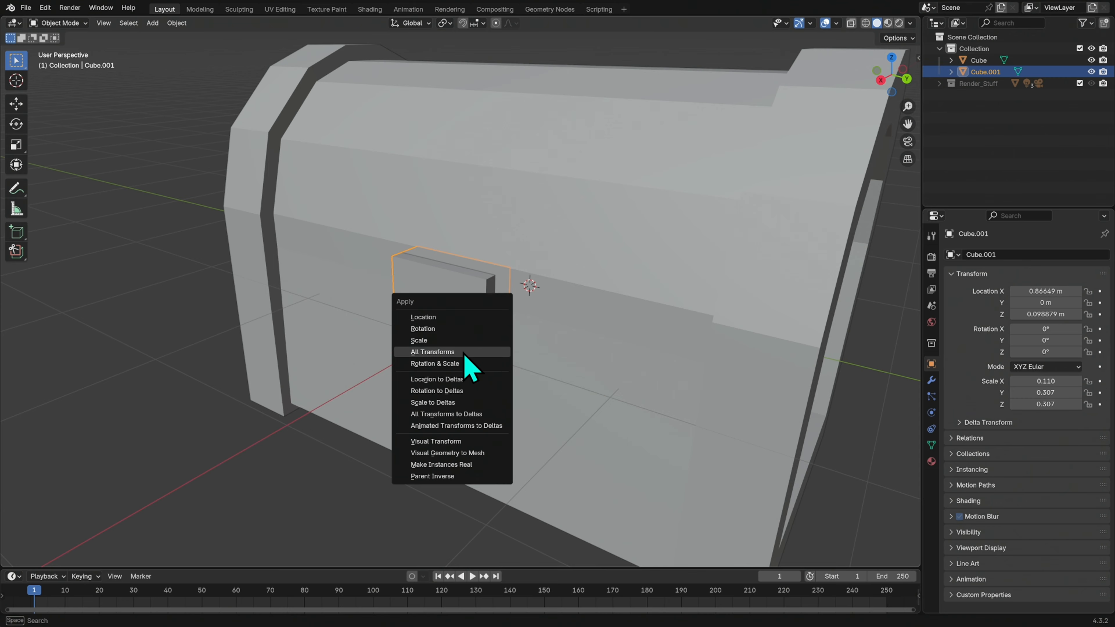
{"action": "left_click", "coordinate": [475, 354]}
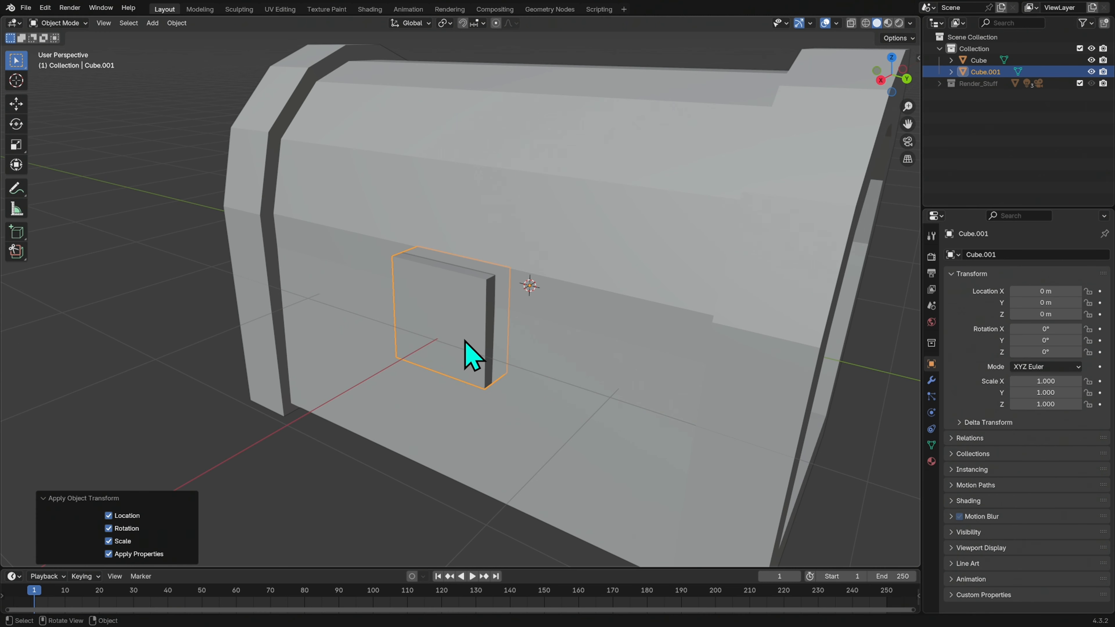
Bevel the lock plate's four corner edges by about 0.045 m with 2 segments
{"action": "key", "text": "Tab"}
{"action": "middle_click_drag", "start_coordinate": [490, 351], "coordinate": [510, 351]}
{"action": "key", "text": "2"}
{"action": "key", "text": "alt+a"}
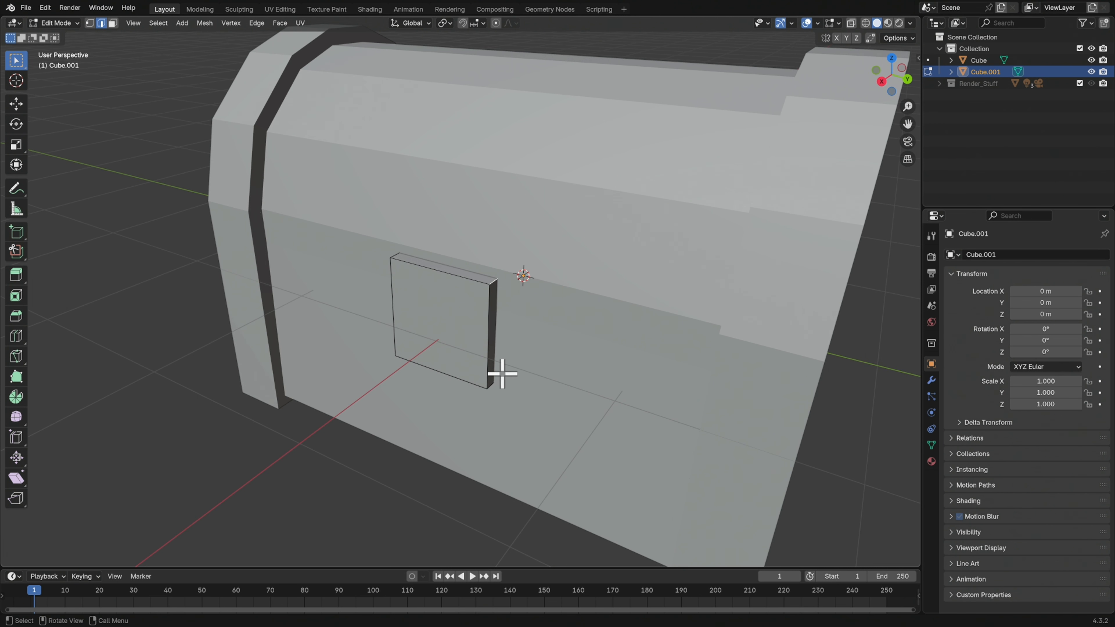
{"action": "middle_click_drag", "start_coordinate": [496, 390], "coordinate": [423, 319]}
{"action": "right_click", "coordinate": [384, 294], "text": "shift"}
{"action": "middle_click_drag", "start_coordinate": [452, 441], "coordinate": [550, 368]}
{"action": "key", "text": "ctrl+b"}
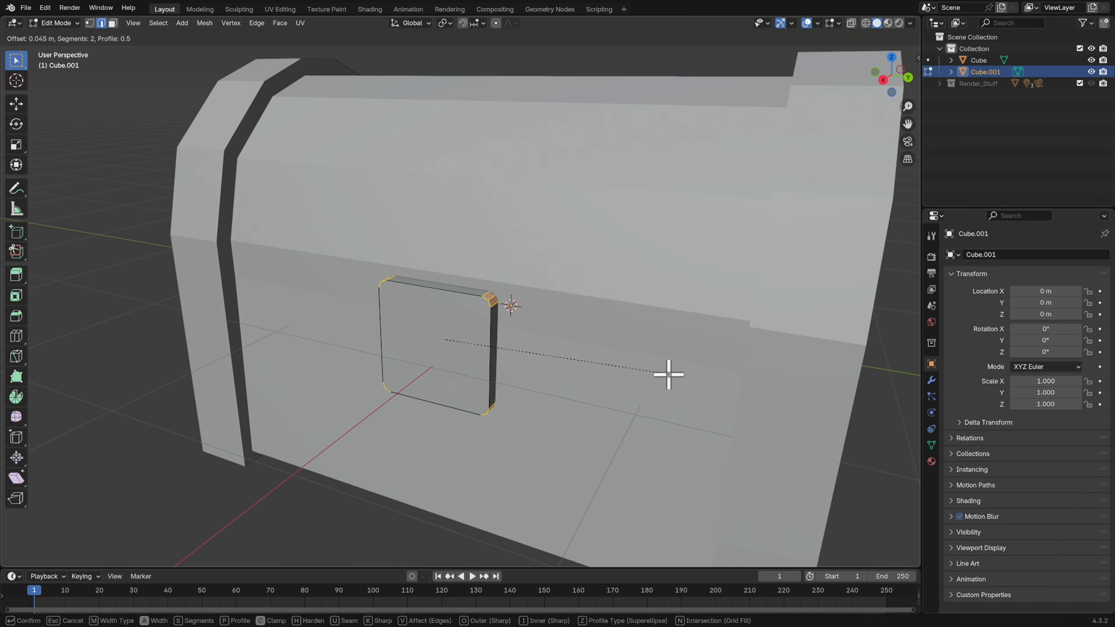
{"action": "left_click", "coordinate": [671, 372]}
{"action": "middle_click_drag", "start_coordinate": [672, 371], "coordinate": [624, 378]}
{"action": "key", "text": "Tab"}
Examine the rounded lock plate's fit on the chest's front from several angles
{"action": "middle_click_drag", "start_coordinate": [577, 428], "coordinate": [691, 353]}
{"action": "left_click", "coordinate": [708, 356]}
{"action": "middle_click_drag", "start_coordinate": [505, 356], "coordinate": [521, 373], "text": "ctrl"}
{"action": "left_click", "coordinate": [493, 374]}
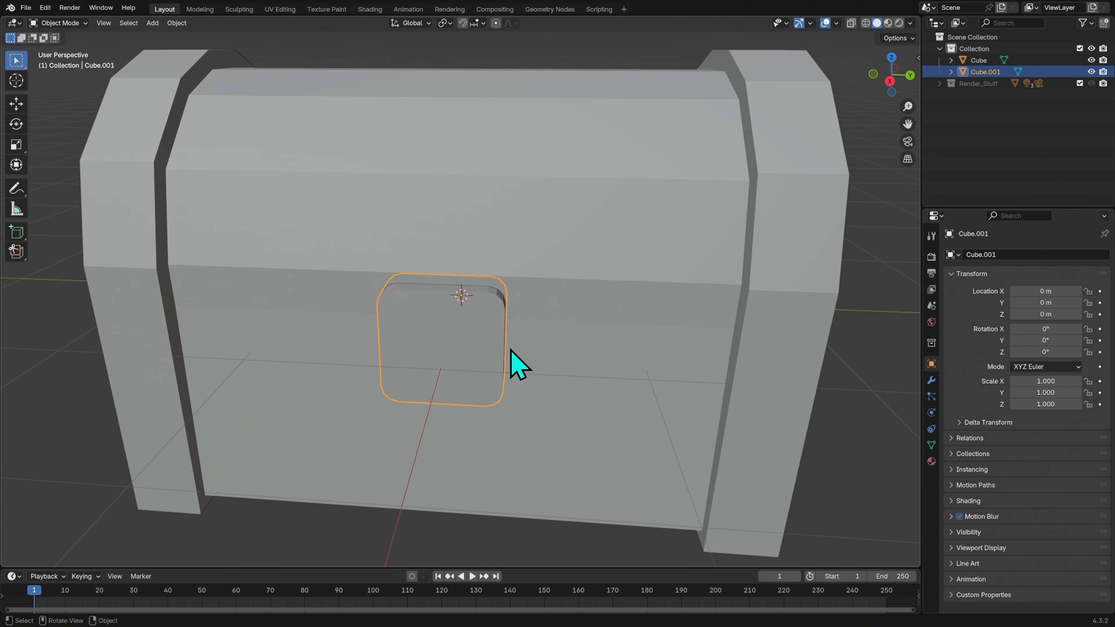
{"action": "middle_click_drag", "start_coordinate": [579, 392], "coordinate": [691, 330]}
{"action": "middle_click_drag", "start_coordinate": [788, 301], "coordinate": [585, 374], "text": "ctrl"}
{"action": "left_click", "coordinate": [745, 320]}
{"action": "left_click", "coordinate": [588, 374]}
{"action": "scroll", "coordinate": [570, 340], "scroll_direction": "up", "scroll_amount": 2}
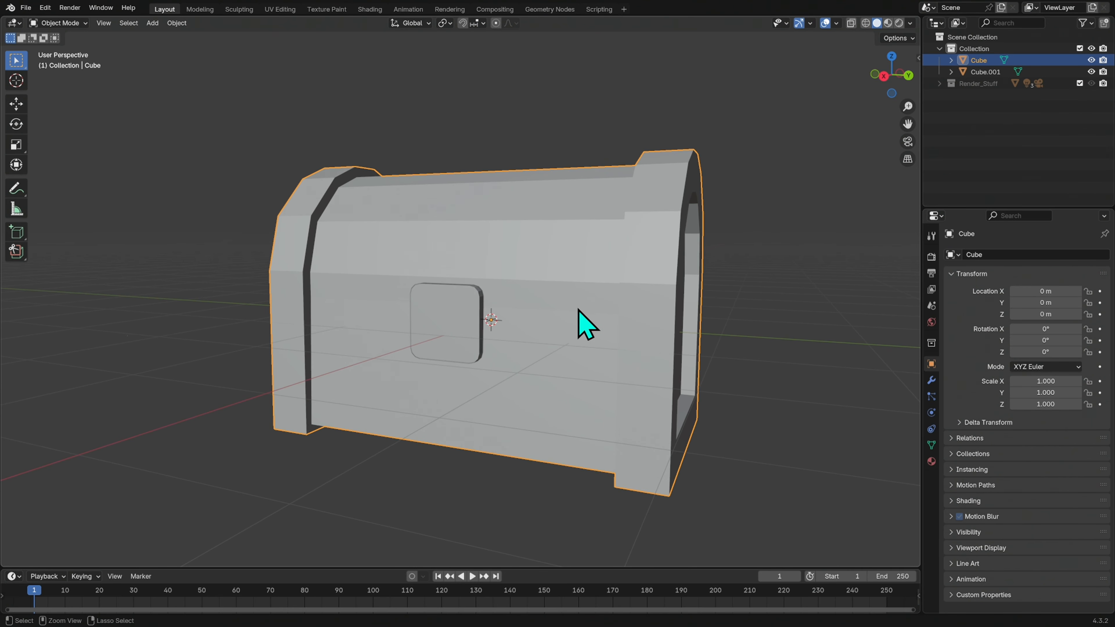
Bevel the edge loop around the lock plate's front face by about 0.029 m with 1 segment
{"action": "left_click", "coordinate": [483, 356]}
{"action": "scroll", "coordinate": [518, 342], "scroll_direction": "down", "scroll_amount": 1}
{"action": "scroll", "coordinate": [566, 317], "scroll_direction": "up", "scroll_amount": 3}
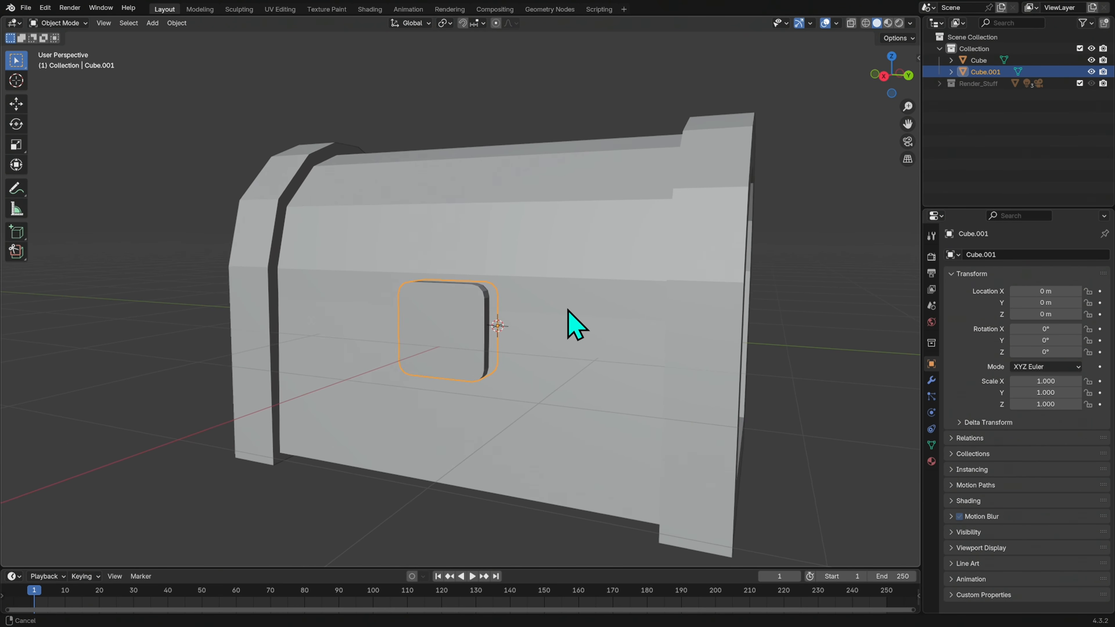
{"action": "key", "text": "Tab"}
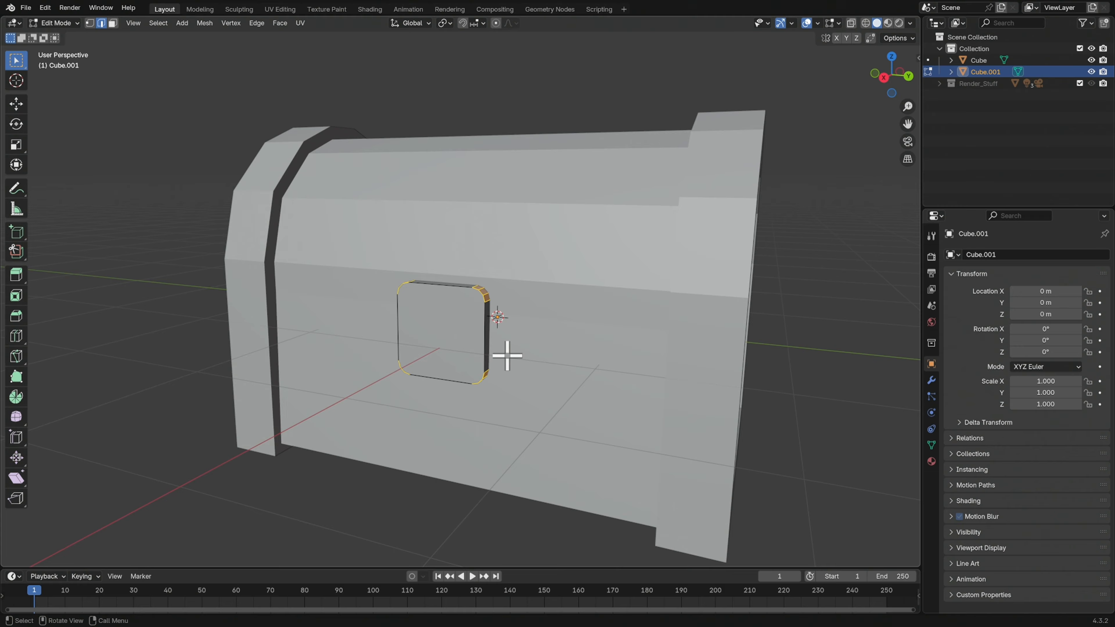
{"action": "mouse_move", "coordinate": [540, 343]}
{"action": "middle_mouse_down"}
{"action": "mouse_move", "coordinate": [515, 341]}
{"action": "mouse_move", "coordinate": [533, 334]}
{"action": "middle_mouse_up"}
{"action": "scroll", "coordinate": [544, 329], "scroll_direction": "up", "scroll_amount": 3}
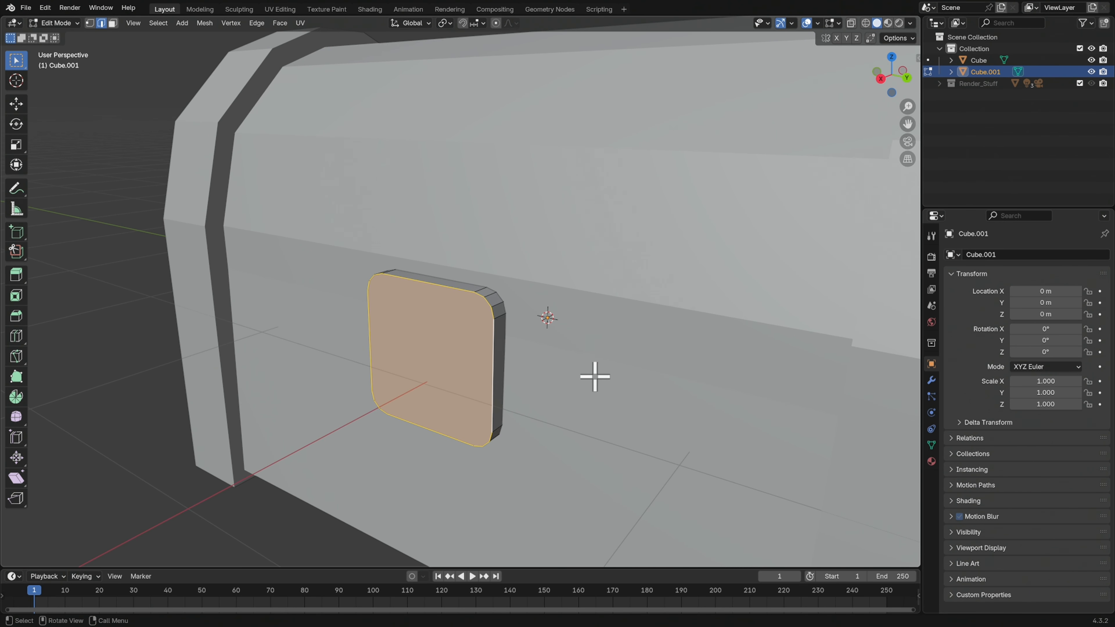
{"action": "key", "text": "ctrl+b"}
{"action": "scroll", "coordinate": [697, 360], "scroll_direction": "down", "scroll_amount": 2}
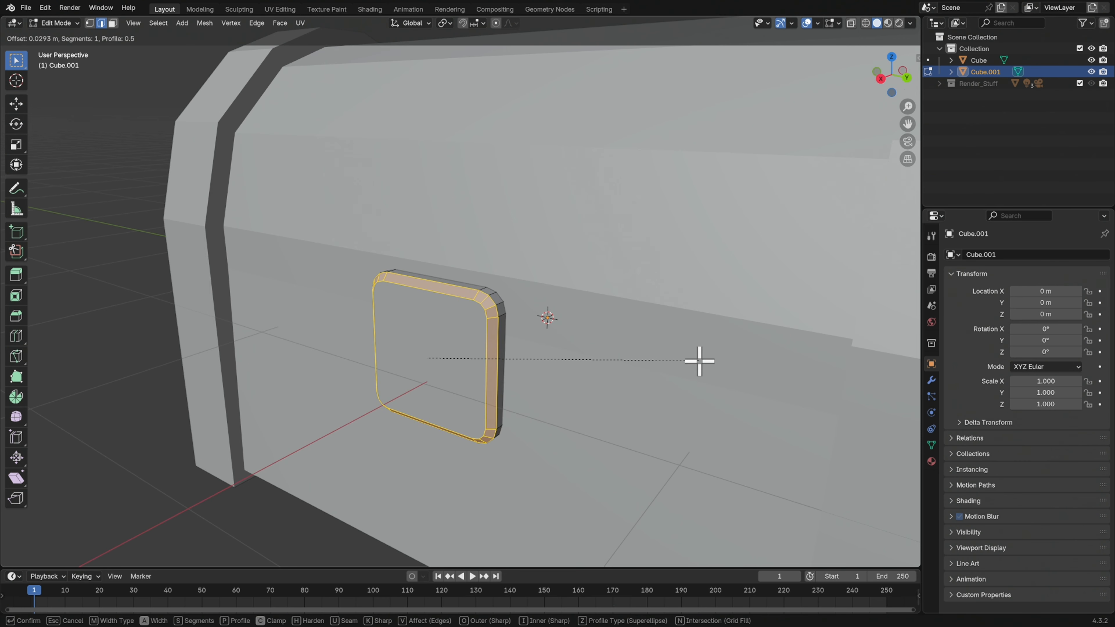
{"action": "left_click", "coordinate": [698, 361]}
{"action": "left_click", "coordinate": [671, 382]}
{"action": "middle_click_drag", "start_coordinate": [679, 384], "coordinate": [617, 363]}
{"action": "scroll", "coordinate": [617, 398], "scroll_direction": "down", "scroll_amount": 5}
Bevel the outer edge loops of the chest body's two end bands by about 0.088 m with 1 segment
{"action": "key", "text": "Tab"}
{"action": "left_click", "coordinate": [625, 389]}
{"action": "key", "text": "Tab"}
{"action": "left_click", "coordinate": [664, 357], "text": "alt"}
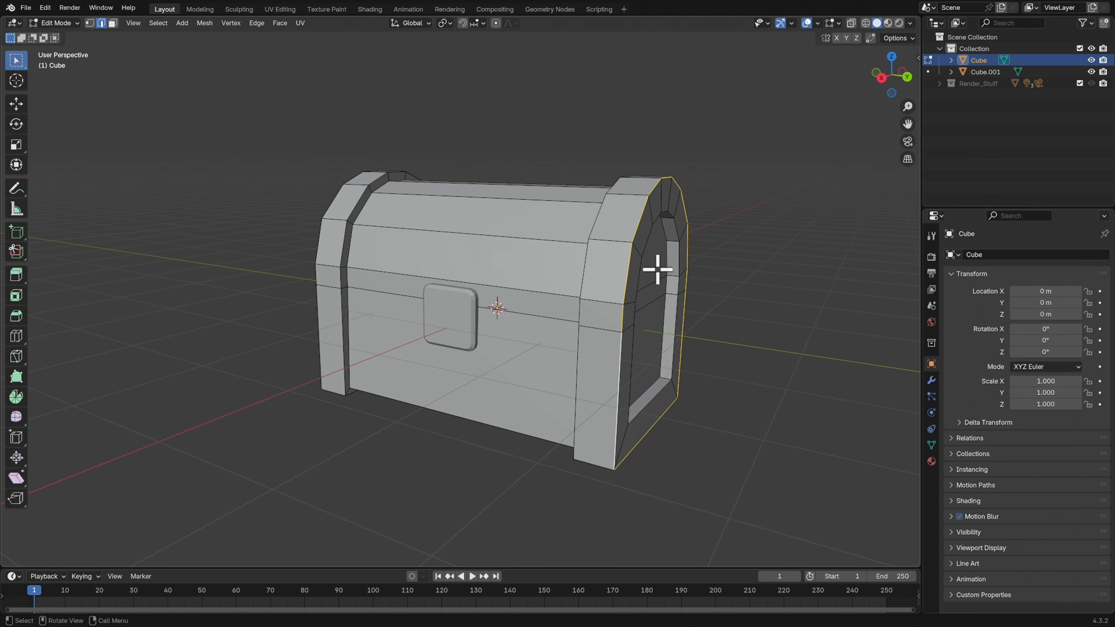
{"action": "middle_click_drag", "start_coordinate": [500, 381], "coordinate": [678, 364]}
{"action": "key", "text": "ctrl+b"}
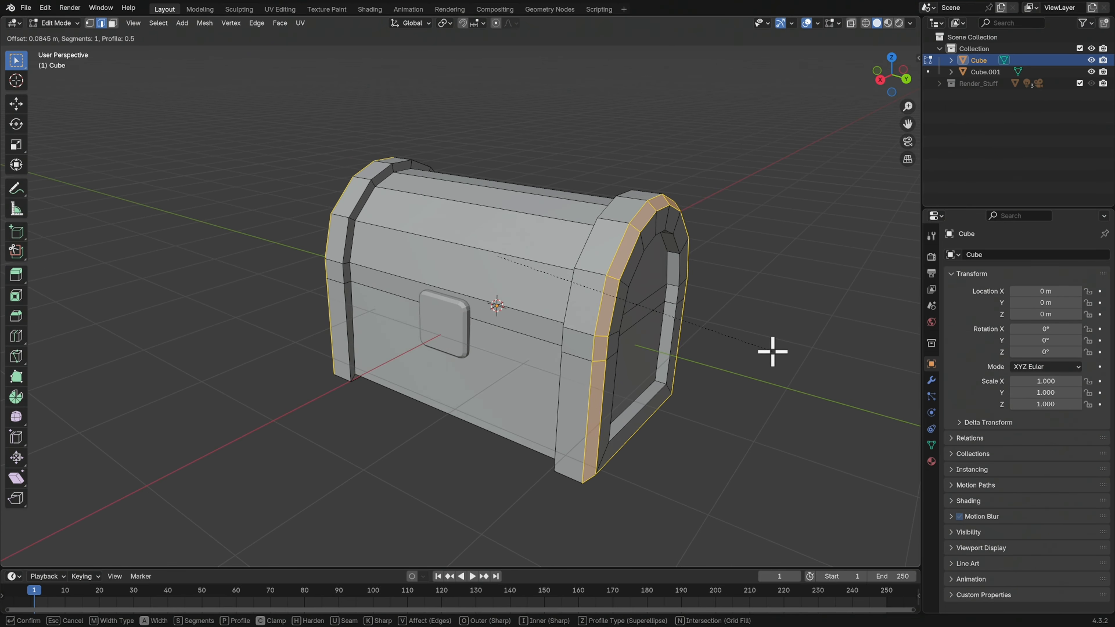
{"action": "left_click", "coordinate": [770, 350]}
{"action": "middle_click_drag", "start_coordinate": [741, 352], "coordinate": [737, 346]}
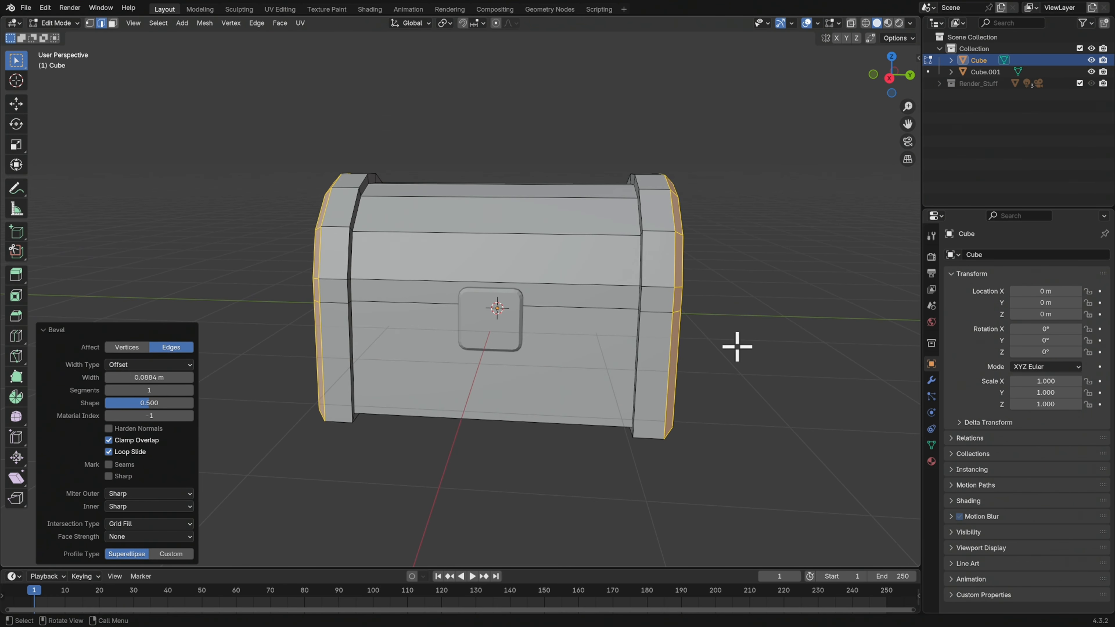
Bevel the inner edge loops of both end bands by about 0.042 m with 1 segment
{"action": "left_click", "coordinate": [640, 331], "text": "alt"}
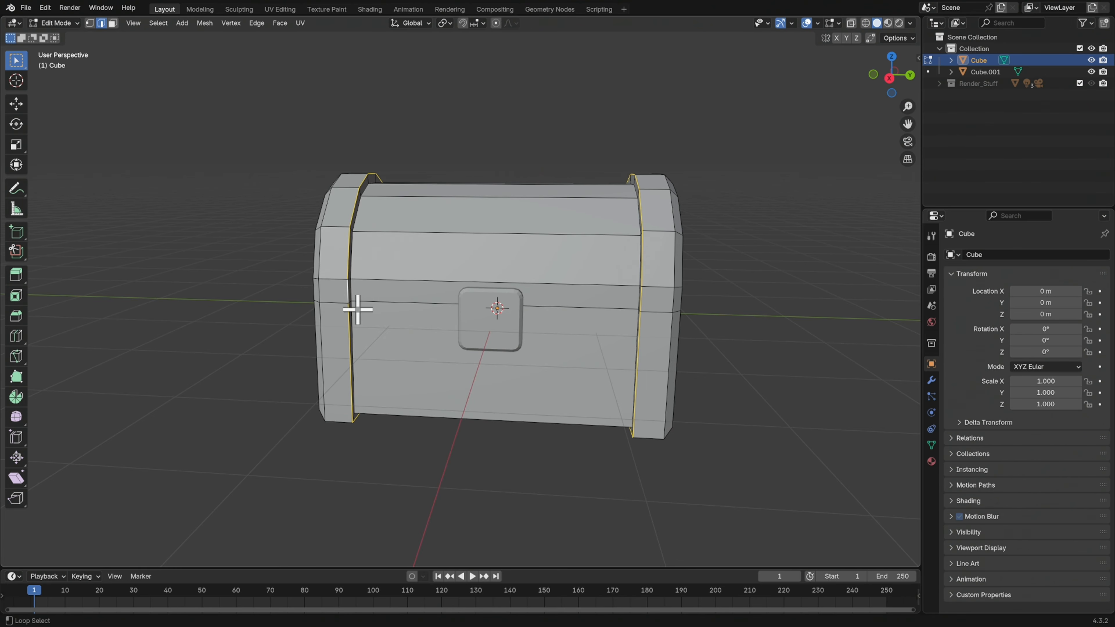
{"action": "key", "text": "ctrl+b"}
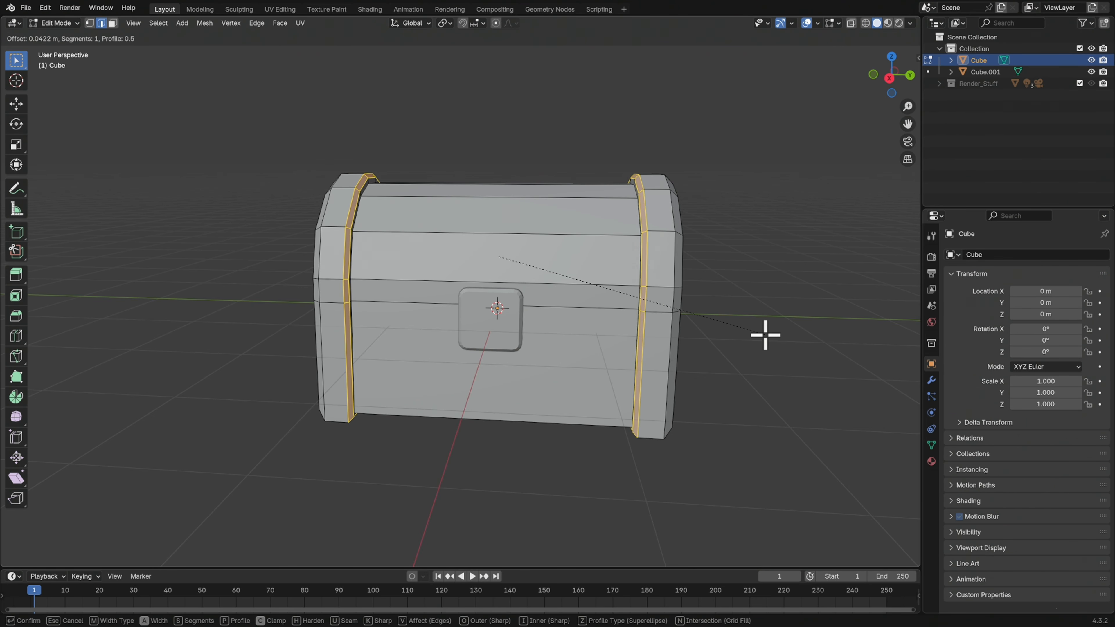
{"action": "left_click", "coordinate": [763, 338]}
{"action": "middle_click_drag", "start_coordinate": [739, 349], "coordinate": [687, 294]}
{"action": "left_click", "coordinate": [724, 358]}
Bevel the outer rim loop of the chest's recessed end panel by about 0.056 m with 1 segment
{"action": "middle_click_drag", "start_coordinate": [764, 344], "coordinate": [669, 316]}
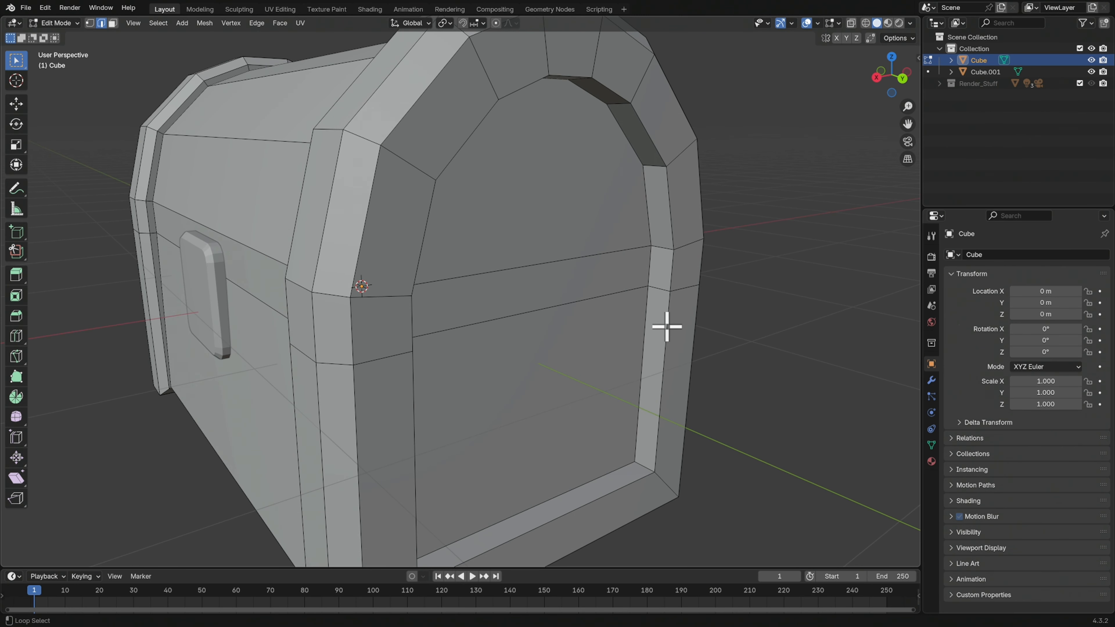
{"action": "left_click", "coordinate": [667, 327], "text": "alt"}
{"action": "scroll", "coordinate": [713, 364], "scroll_direction": "down", "scroll_amount": 3}
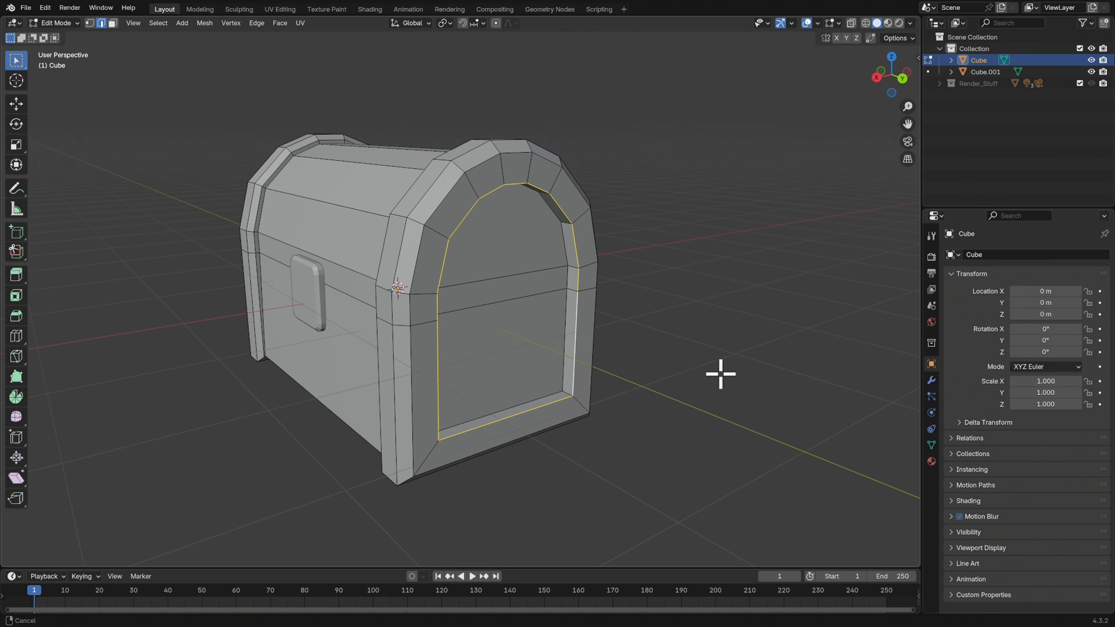
{"action": "key", "text": "ctrl+b"}
{"action": "left_click", "coordinate": [735, 356]}
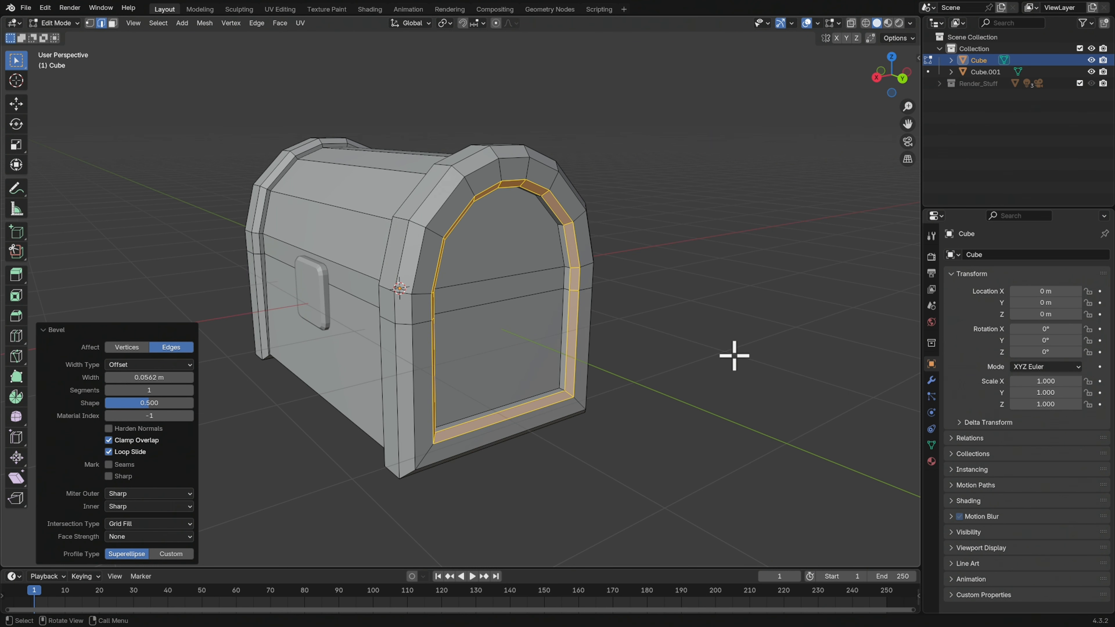
{"action": "middle_click_drag", "start_coordinate": [716, 377], "coordinate": [724, 351]}
{"action": "left_click", "coordinate": [673, 381]}
Return to Object Mode and apply Shade Auto Smooth with a 30° angle to the chest body
{"action": "middle_click_drag", "start_coordinate": [673, 381], "coordinate": [633, 340]}
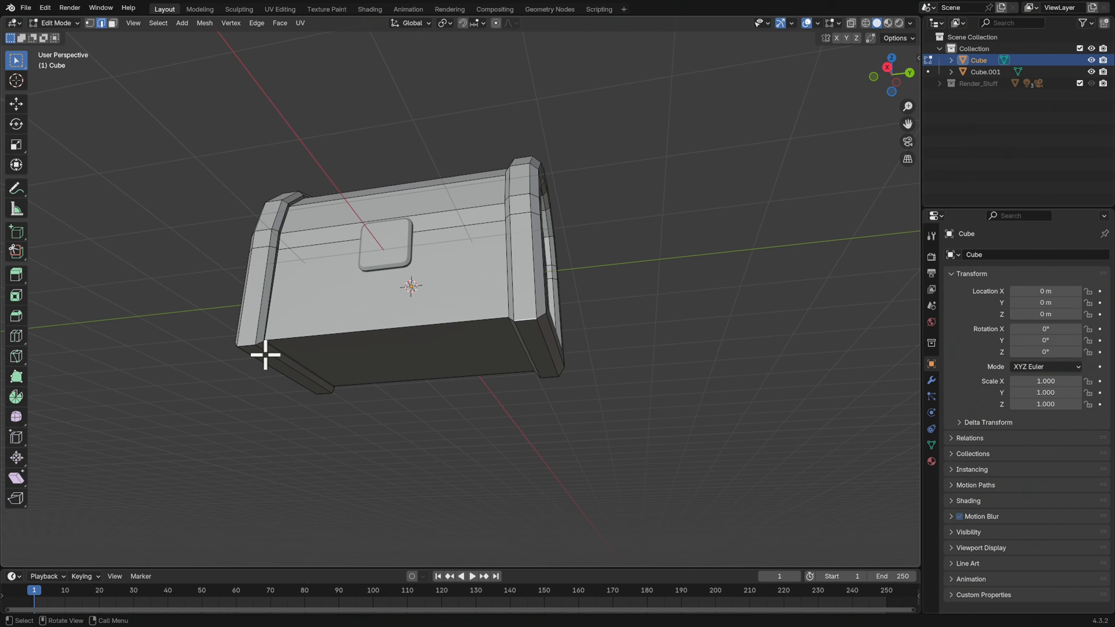
{"action": "middle_click_drag", "start_coordinate": [451, 359], "coordinate": [722, 306]}
{"action": "scroll", "coordinate": [724, 380], "scroll_direction": "down", "scroll_amount": 2}
{"action": "middle_click_drag", "start_coordinate": [741, 368], "coordinate": [670, 383]}
{"action": "key", "text": "Tab"}
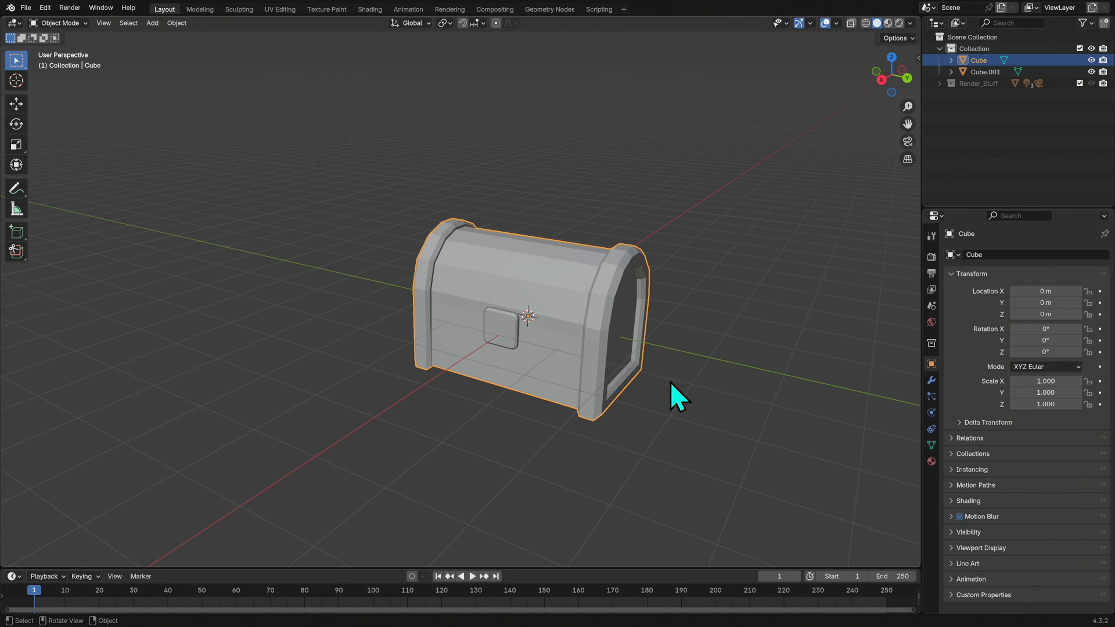
{"action": "right_click", "coordinate": [579, 364]}
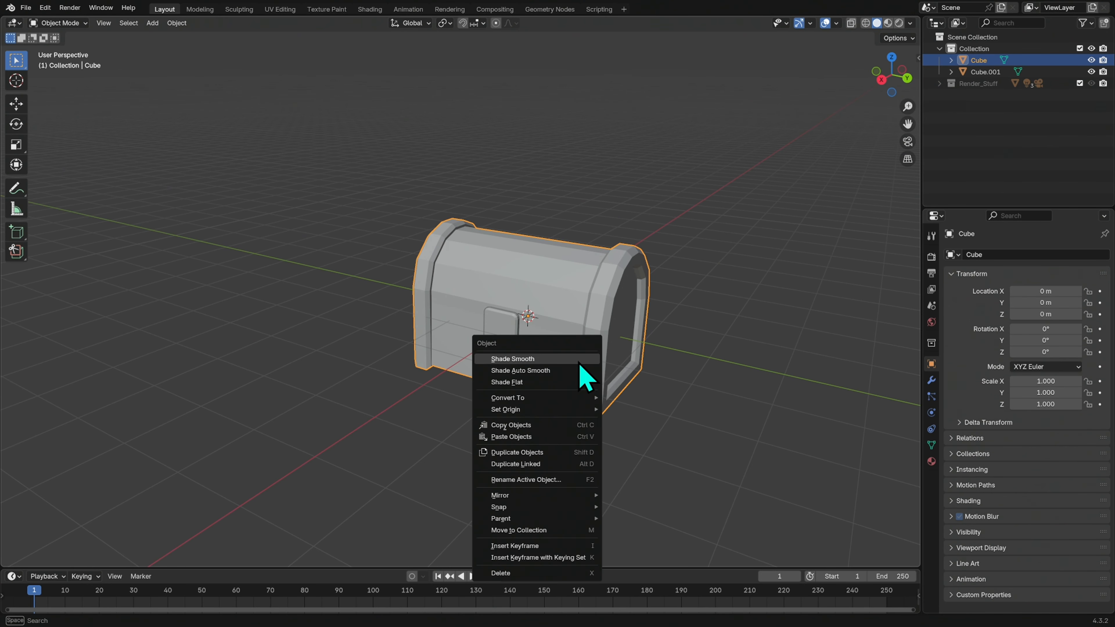
{"action": "left_click", "coordinate": [561, 374]}
{"action": "middle_click_drag", "start_coordinate": [632, 391], "coordinate": [669, 370]}
{"action": "middle_click_drag", "start_coordinate": [782, 329], "coordinate": [665, 341], "text": "shift"}
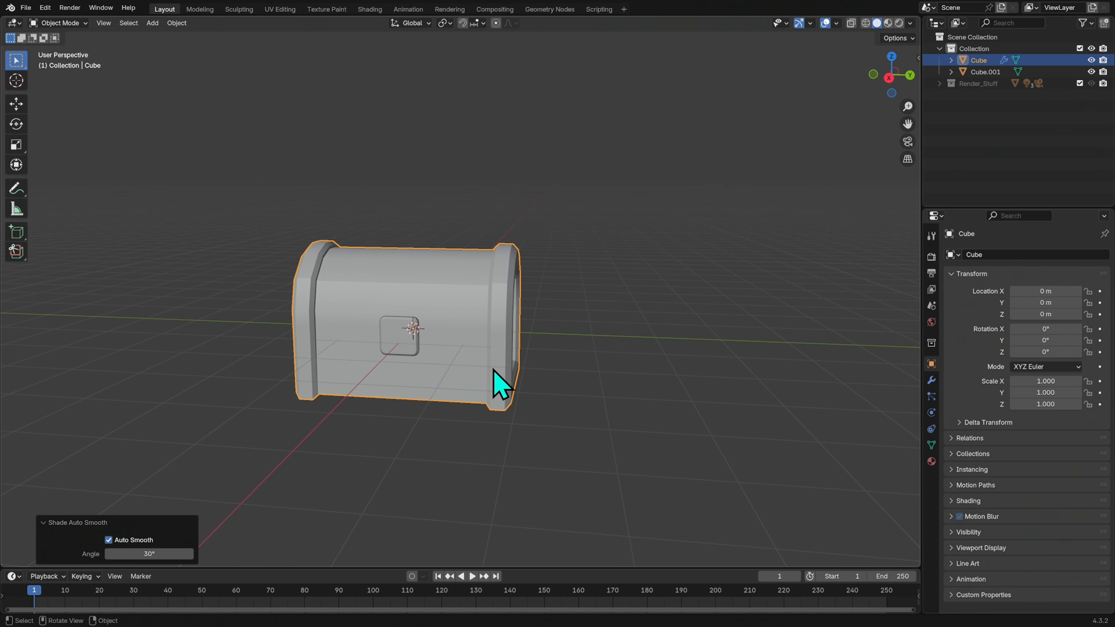
Bevel the lower horizontal edge loop around the chest body by about 0.035 m with 2 segments, forming the lid seam
{"action": "mouse_move", "coordinate": [545, 386]}
{"action": "middle_mouse_down"}
{"action": "mouse_move", "coordinate": [557, 386]}
{"action": "mouse_move", "coordinate": [505, 389]}
{"action": "mouse_move", "coordinate": [542, 378]}
{"action": "mouse_move", "coordinate": [533, 378]}
{"action": "middle_mouse_up"}
{"action": "middle_click_drag", "start_coordinate": [463, 376], "coordinate": [553, 324]}
{"action": "key", "text": "Tab"}
{"action": "scroll", "coordinate": [571, 357], "scroll_direction": "up", "scroll_amount": 3}
{"action": "left_click", "coordinate": [504, 377], "text": "alt"}
{"action": "middle_click_drag", "start_coordinate": [510, 380], "coordinate": [706, 336]}
{"action": "scroll", "coordinate": [615, 358], "scroll_direction": "up", "scroll_amount": 3}
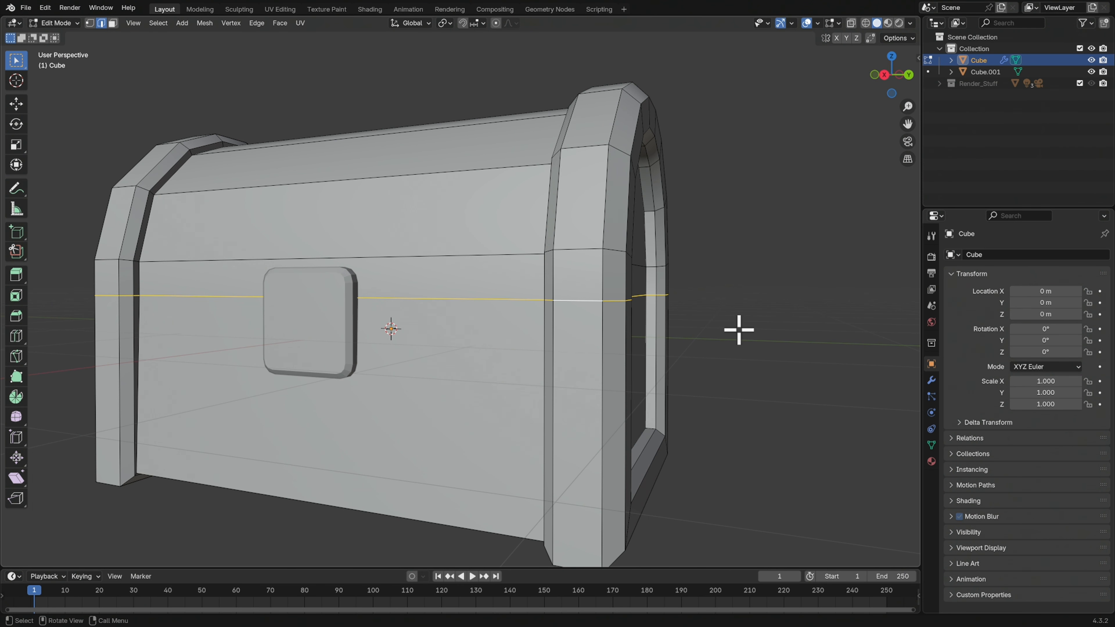
{"action": "key", "text": "ctrl+b"}
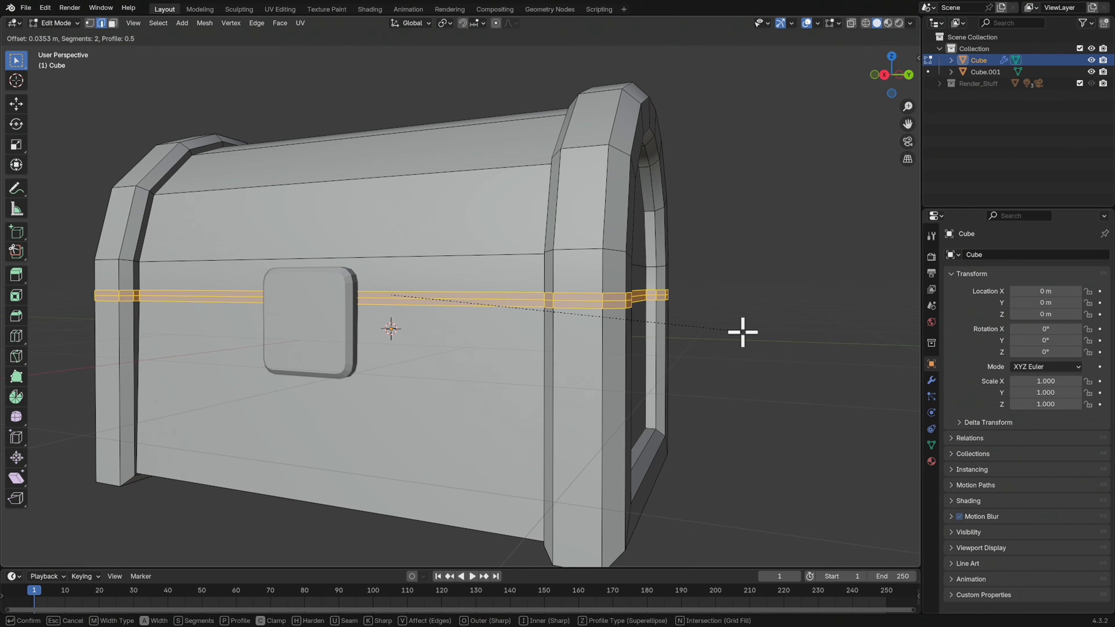
{"action": "left_click", "coordinate": [742, 333]}
Scale the seam's middle edge loop inward to about 0.961 to cut a groove between lid and base
{"action": "left_click", "coordinate": [739, 326]}
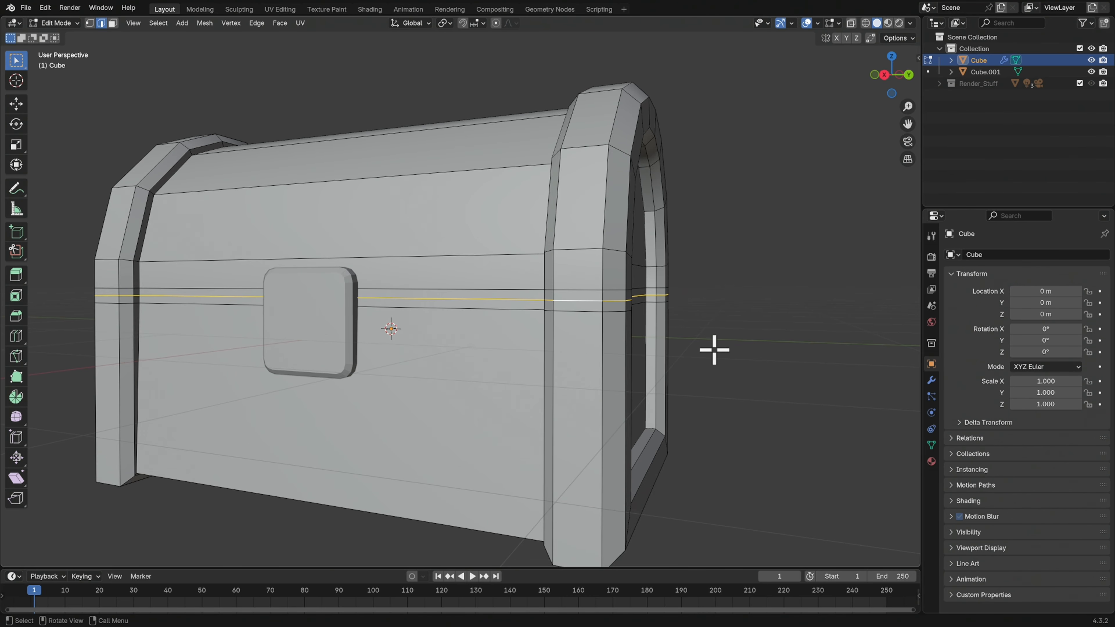
{"action": "middle_click_drag", "start_coordinate": [714, 350], "coordinate": [717, 356]}
{"action": "key", "text": "s"}
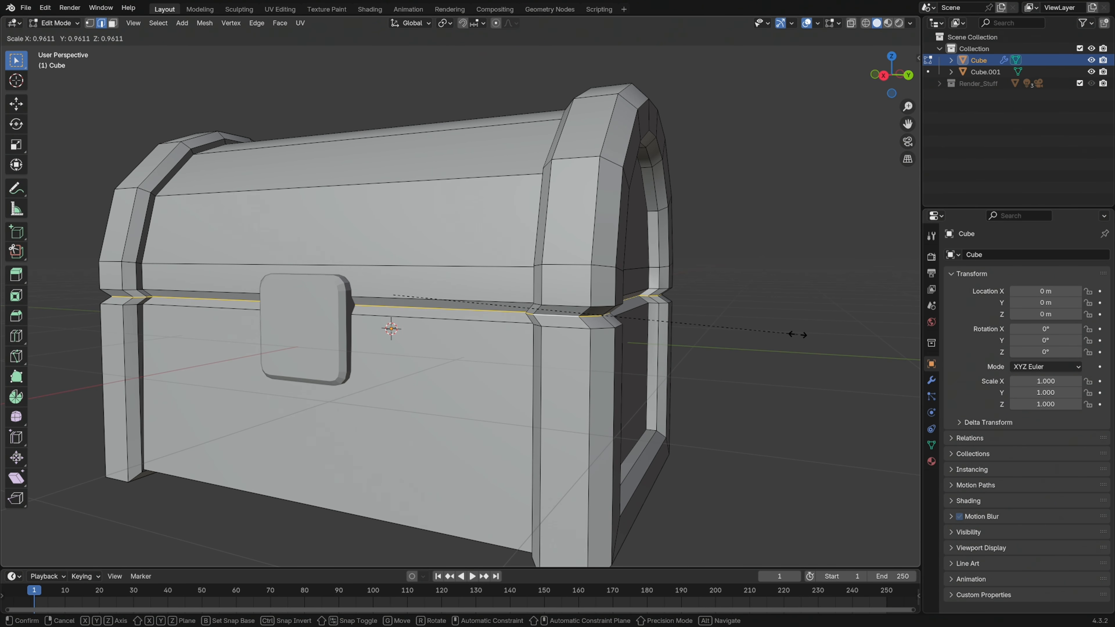
{"action": "left_click", "coordinate": [796, 333]}
{"action": "key", "text": "Tab"}
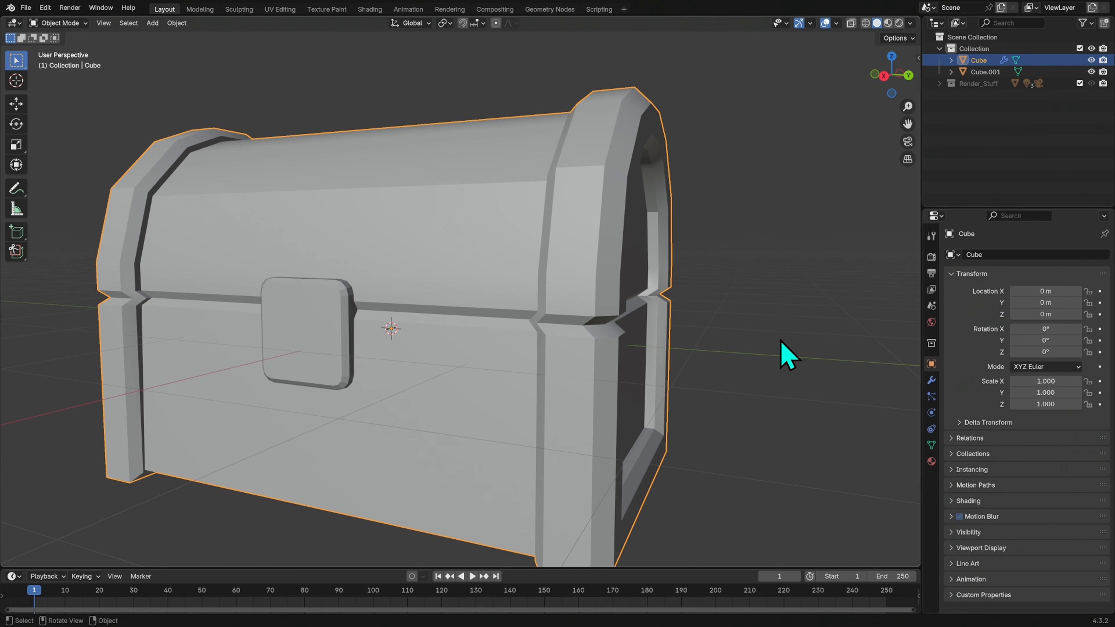
Raise all of the lock plate's geometry along Z in Edit Mode so it straddles the lid seam more evenly
{"action": "scroll", "coordinate": [786, 356], "scroll_direction": "down", "scroll_amount": 3}
{"action": "middle_click_drag", "start_coordinate": [697, 393], "coordinate": [561, 335]}
{"action": "left_click", "coordinate": [601, 355]}
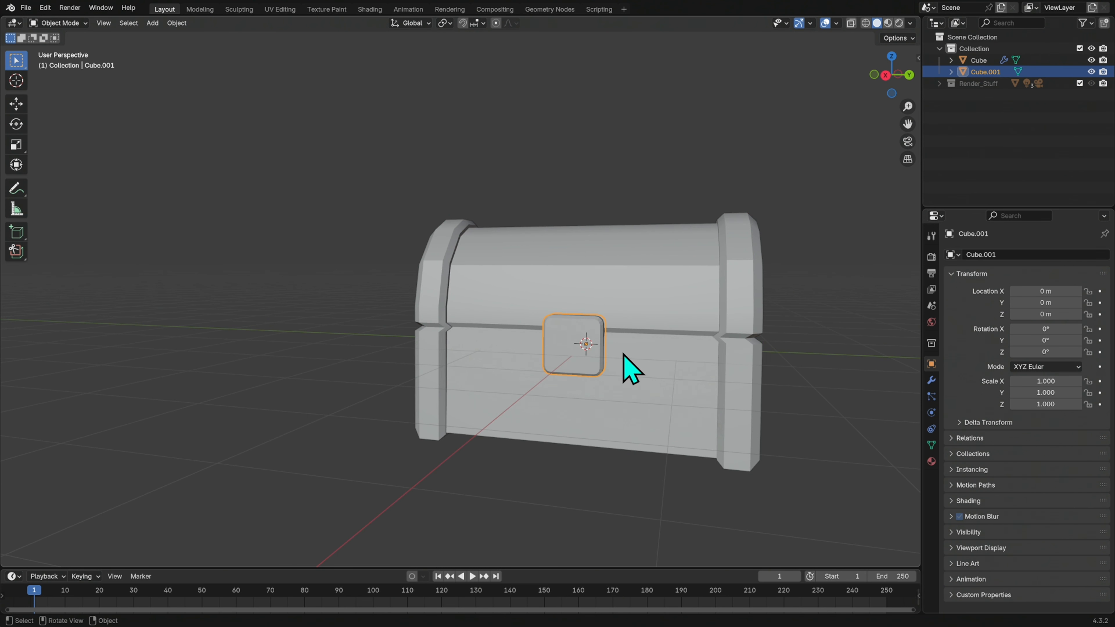
{"action": "key", "text": "Tab"}
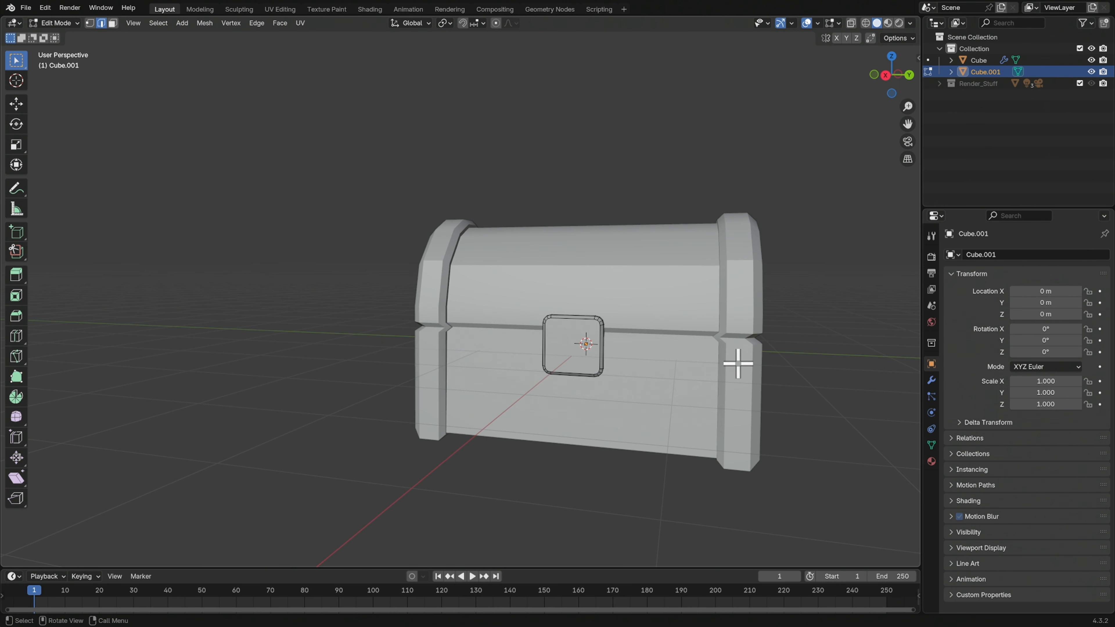
{"action": "key", "text": "a"}
{"action": "key", "text": "g"}
{"action": "key", "text": "z"}
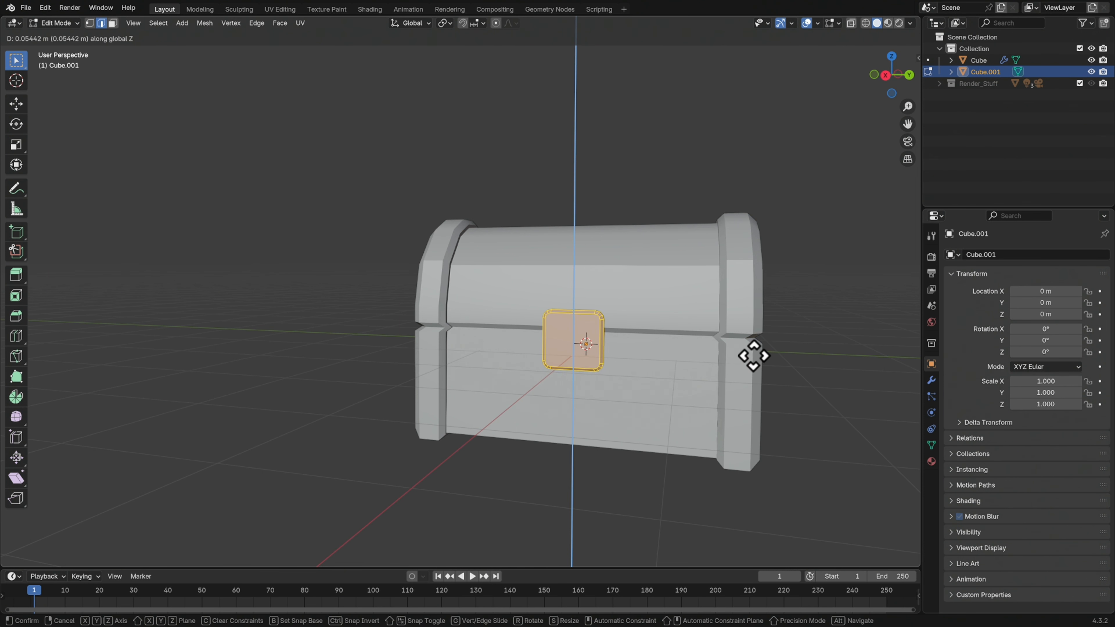
{"action": "left_click", "coordinate": [755, 352]}
{"action": "key", "text": "Tab"}
Enable the Disable in Viewports restriction toggle in the outliner and make the Render_Stuff collection visible
{"action": "middle_click_drag", "start_coordinate": [809, 361], "coordinate": [610, 369]}
{"action": "left_click", "coordinate": [747, 216]}
{"action": "left_click", "coordinate": [496, 401]}
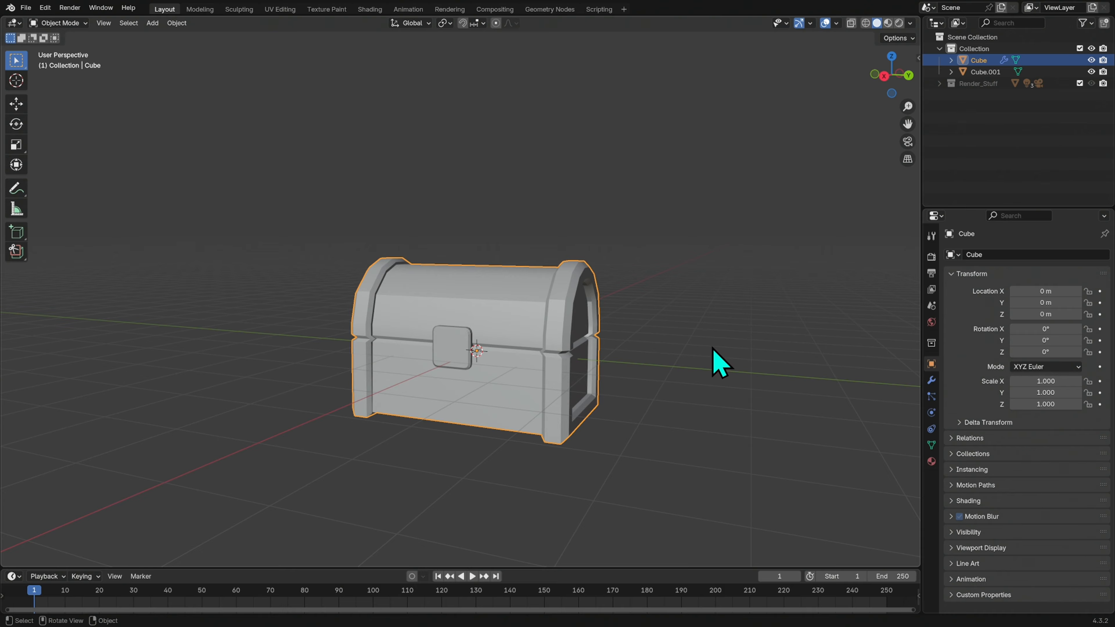
{"action": "left_click", "coordinate": [1011, 84]}
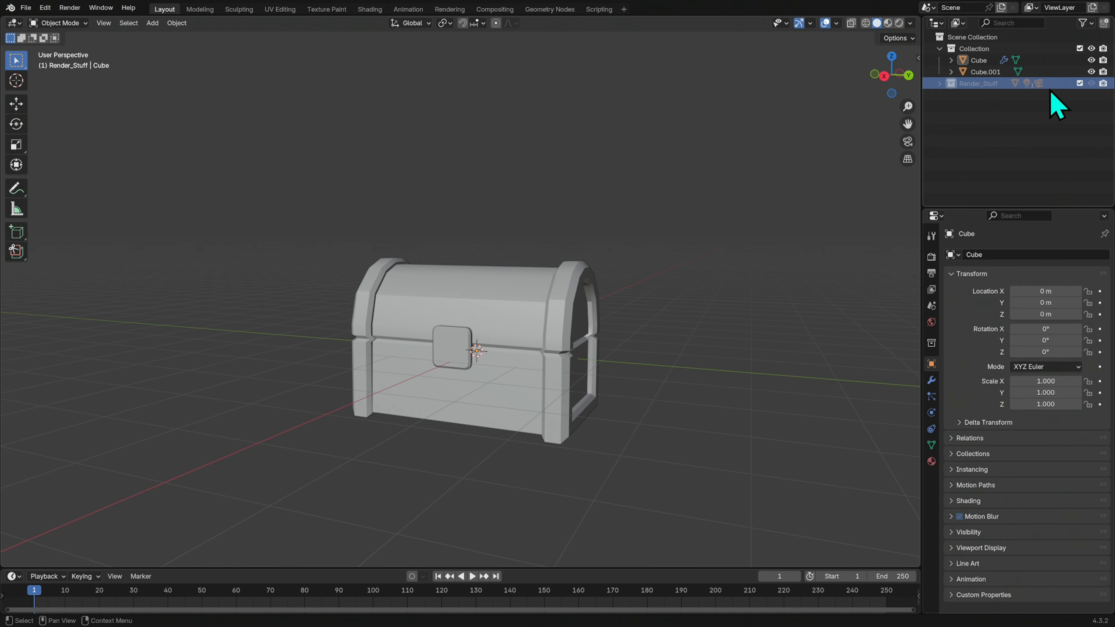
{"action": "left_click", "coordinate": [1089, 24]}
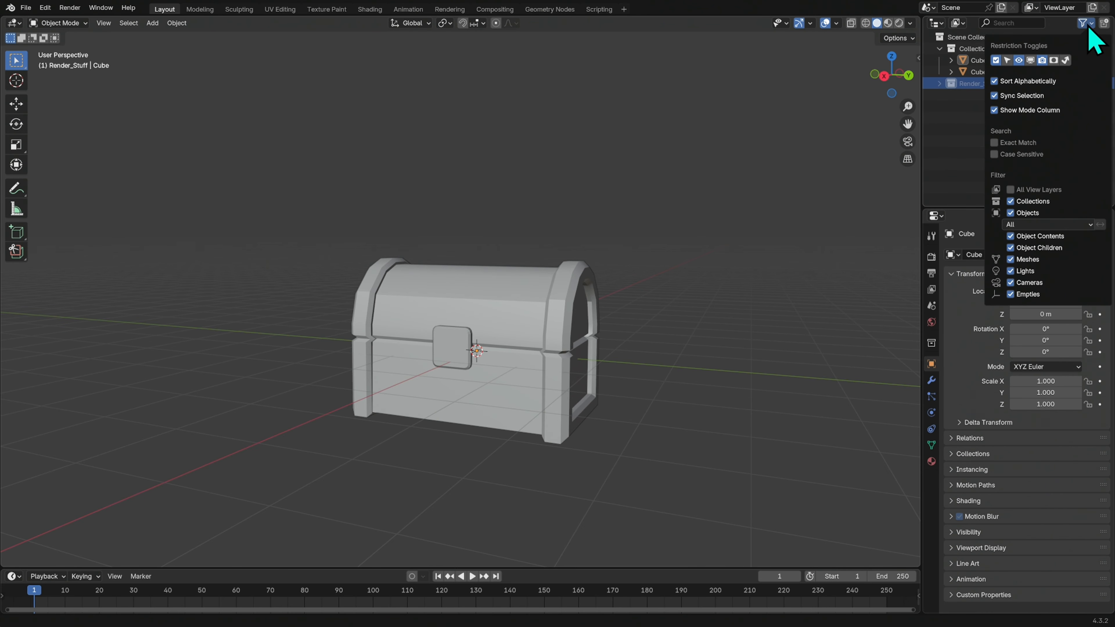
{"action": "left_click", "coordinate": [1033, 63]}
{"action": "left_click", "coordinate": [1091, 83]}
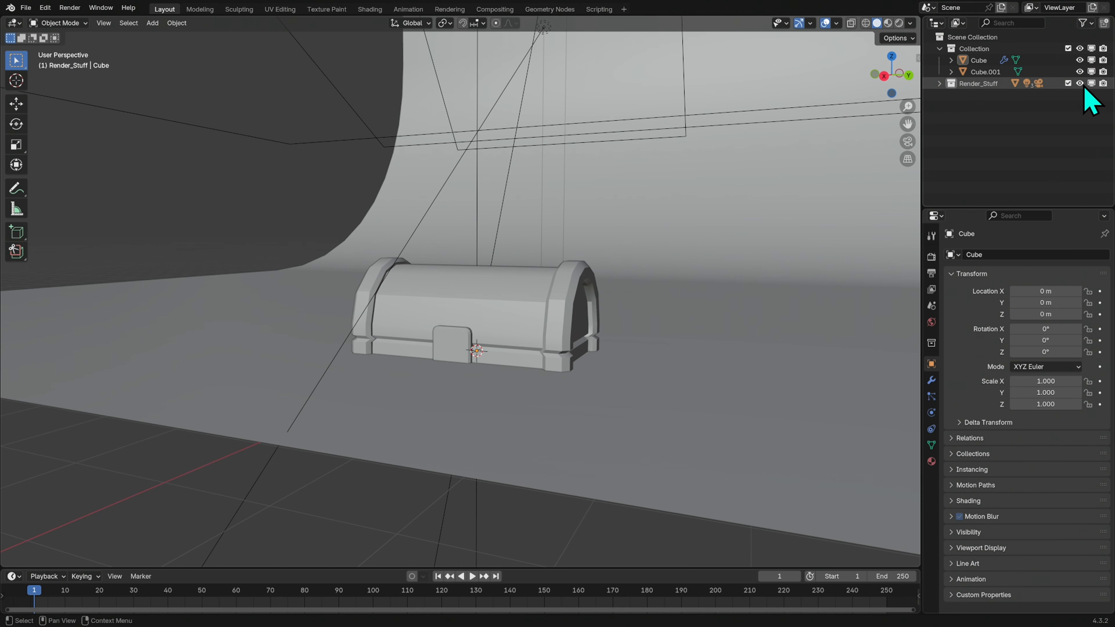
Join the lock plate to the chest body as one object and look through the scene camera
{"action": "middle_click_drag", "start_coordinate": [592, 444], "coordinate": [603, 331]}
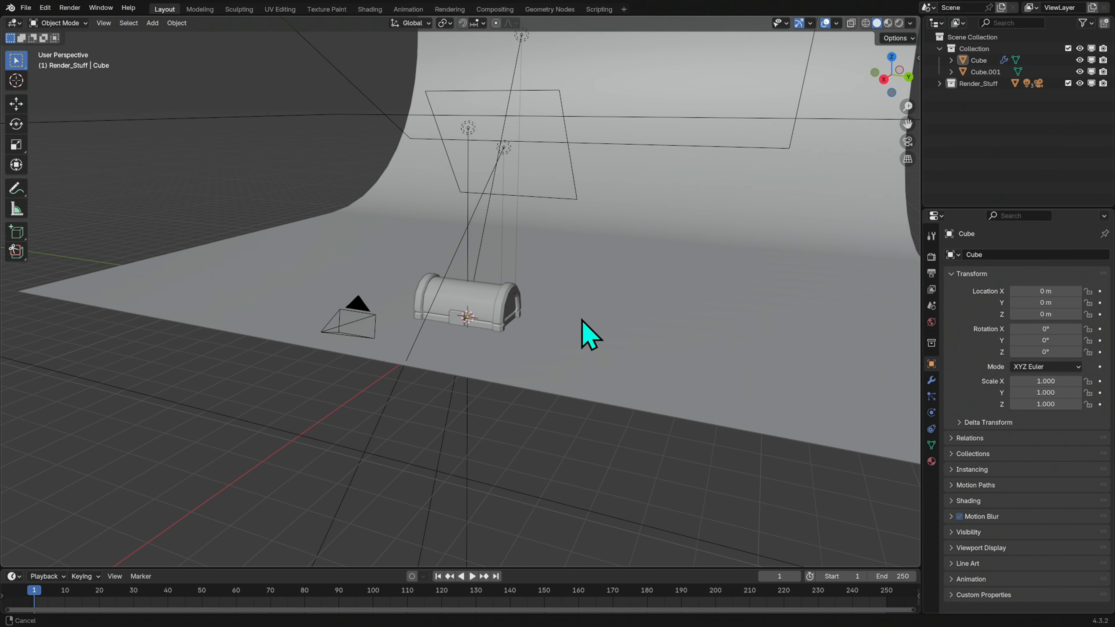
{"action": "scroll", "coordinate": [579, 341], "scroll_direction": "up", "scroll_amount": 5}
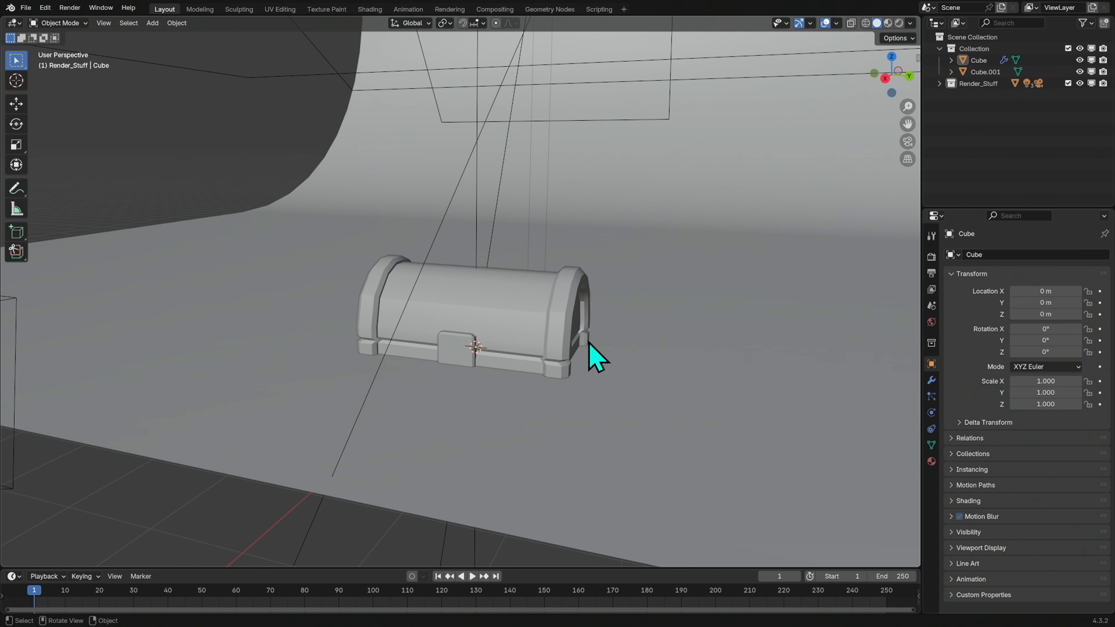
{"action": "left_click", "coordinate": [452, 358]}
{"action": "left_click", "coordinate": [546, 352], "text": "shift"}
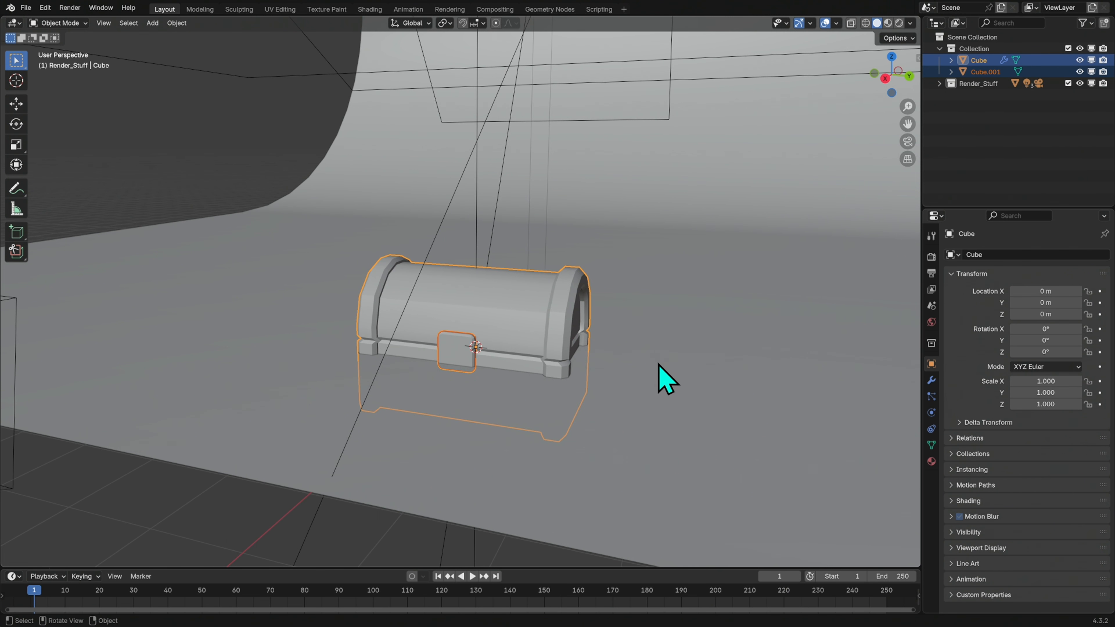
{"action": "left_click", "coordinate": [907, 141]}
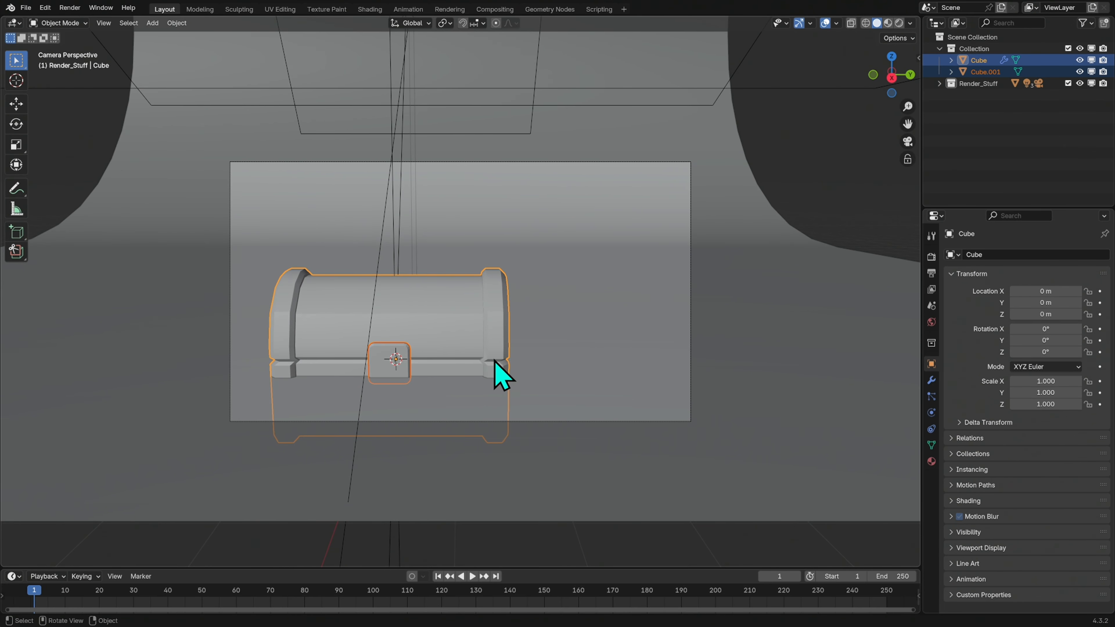
{"action": "key", "text": "ctrl+j"}
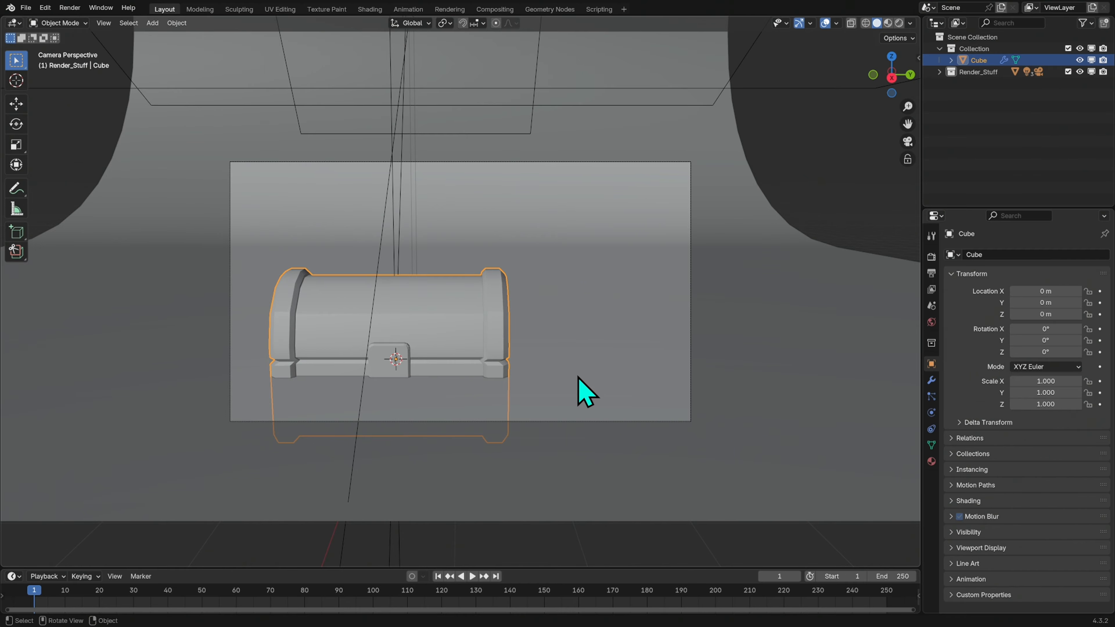
Raise the chest out of the floor, scale it to about 0.694 and lower it by about 0.303 m along Z onto the backdrop
{"action": "key", "text": "g"}
{"action": "key", "text": "z"}
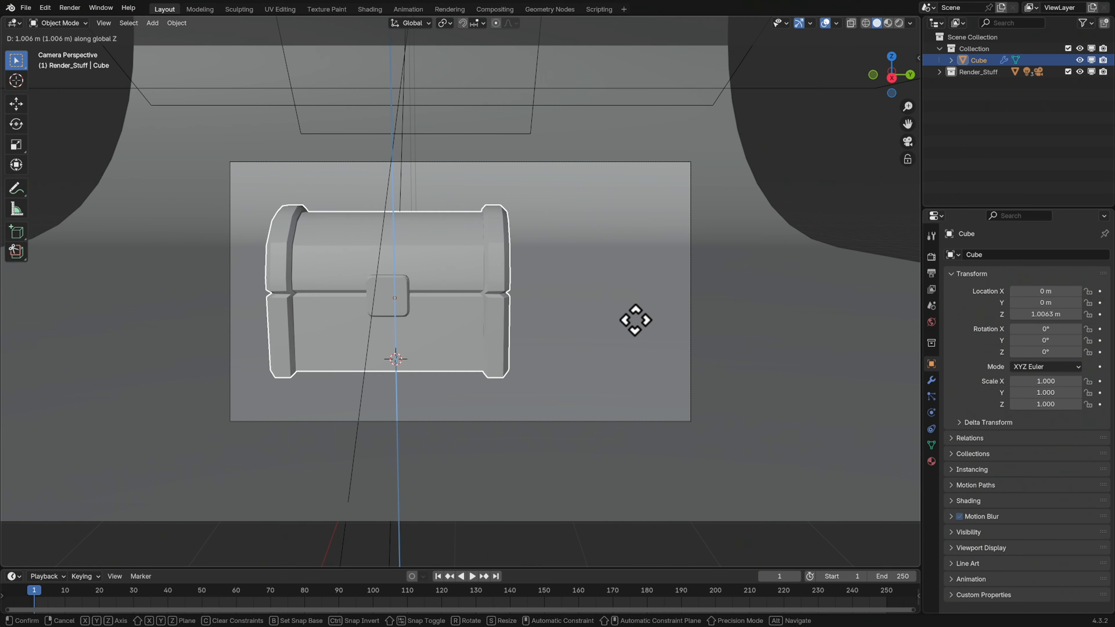
{"action": "left_click", "coordinate": [634, 322]}
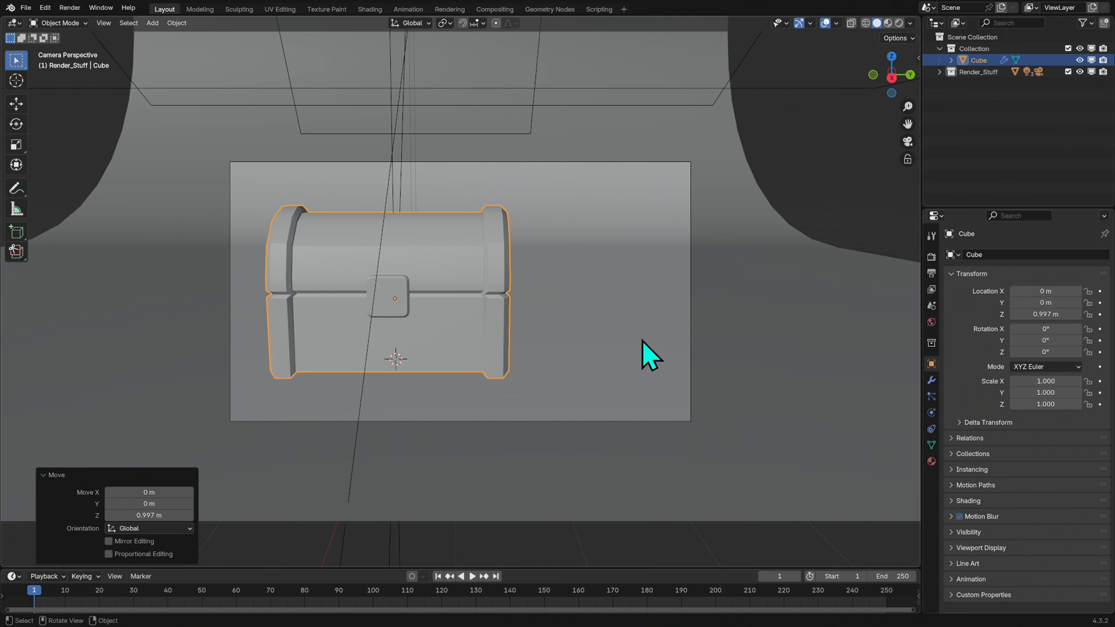
{"action": "key", "text": "s"}
{"action": "left_click", "coordinate": [612, 333]}
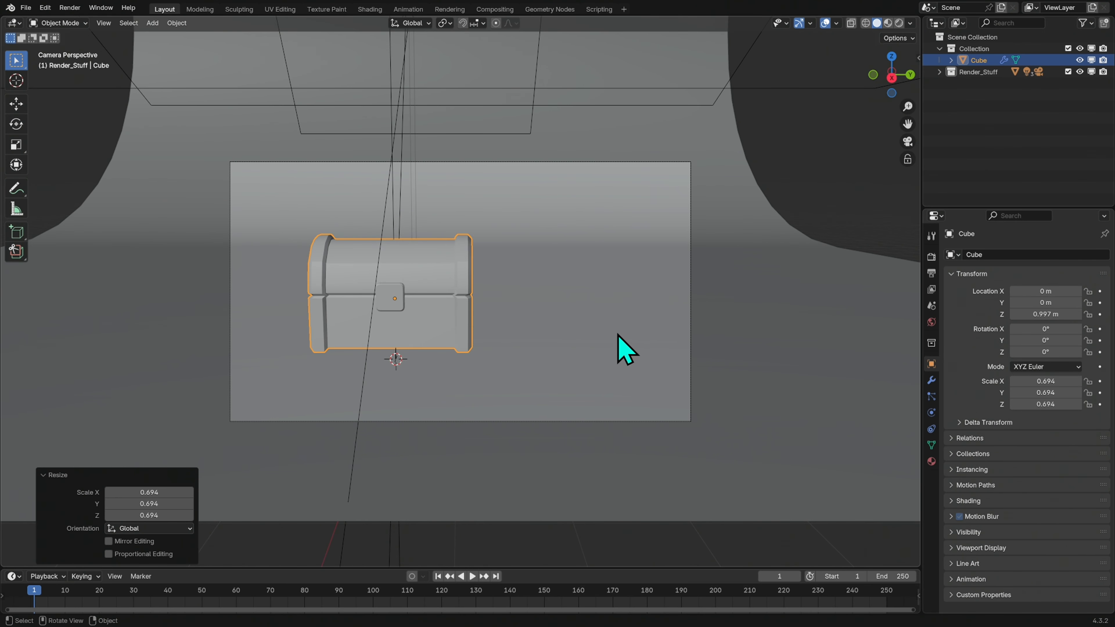
{"action": "key", "text": "g"}
{"action": "key", "text": "z"}
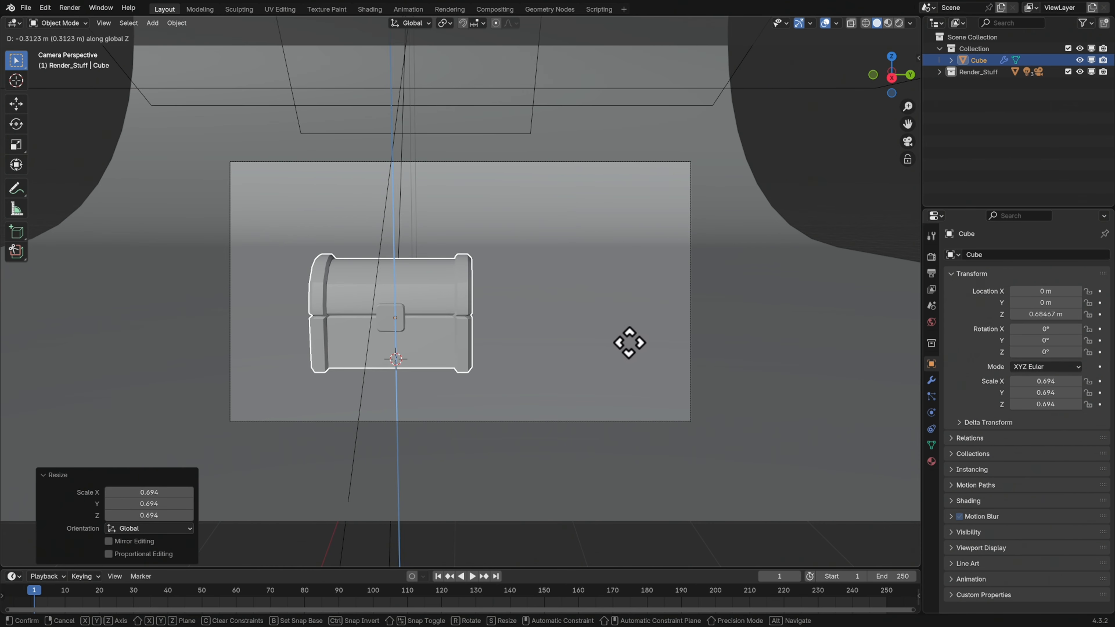
{"action": "left_click", "coordinate": [628, 343]}
Rotate the chest about 33.2° around the Z axis and scale it up by about 1.103
{"action": "key", "text": "r"}
{"action": "key", "text": "shift+z"}
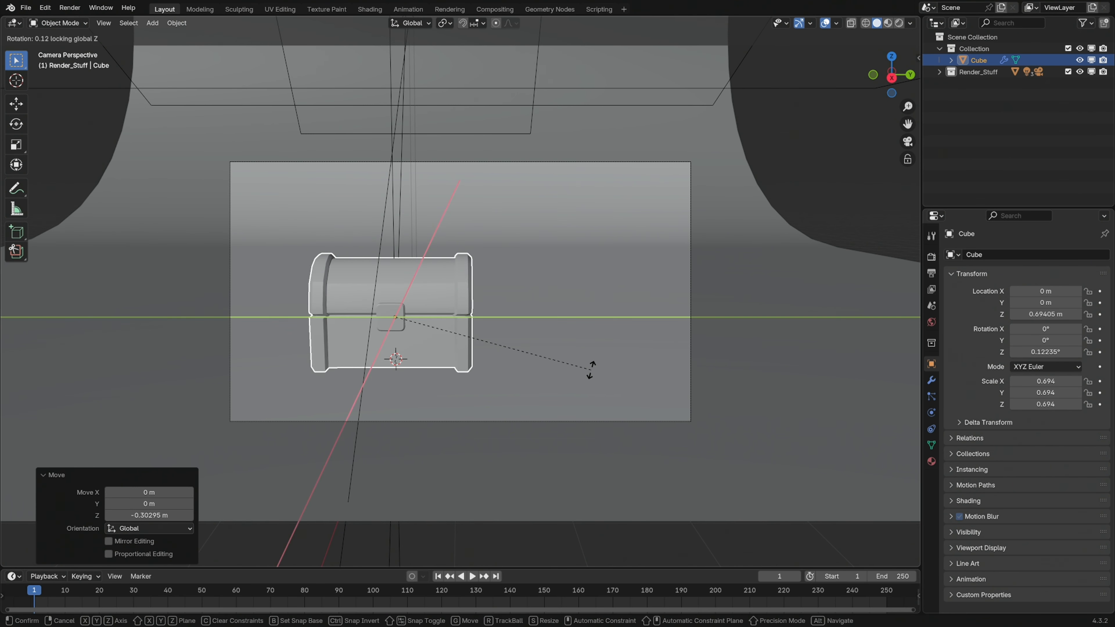
{"action": "left_click", "coordinate": [736, 198]}
{"action": "key", "text": "s"}
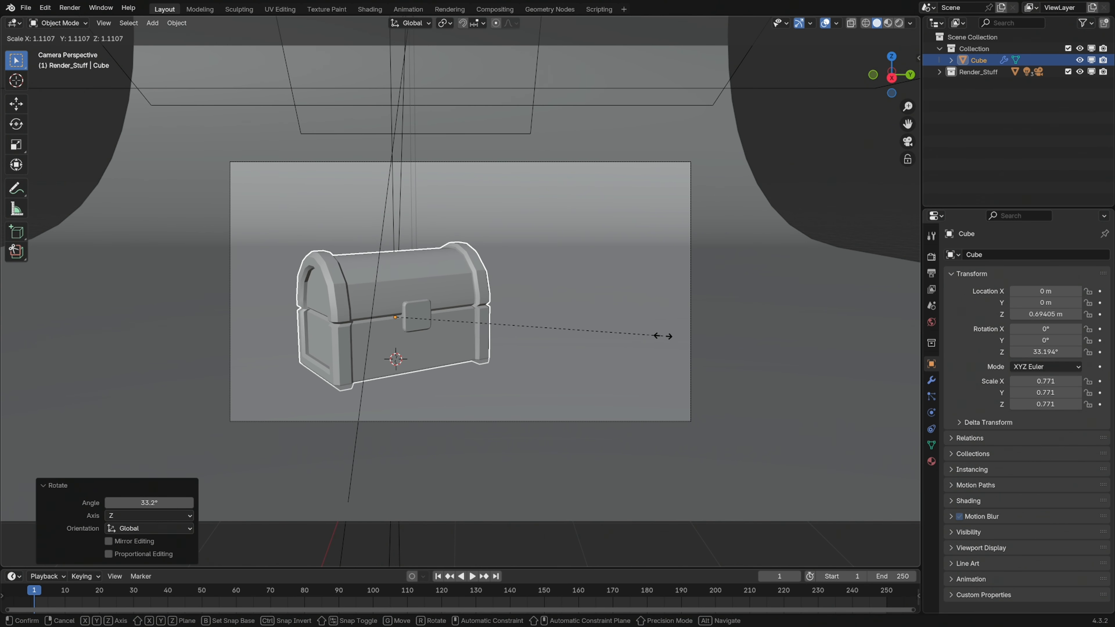
{"action": "left_click", "coordinate": [661, 350]}
Enlarge the chest by about 1.034 and raise it along Z to about 0.774 m so it rests on the floor
{"action": "key", "text": "g"}
{"action": "key", "text": "z"}
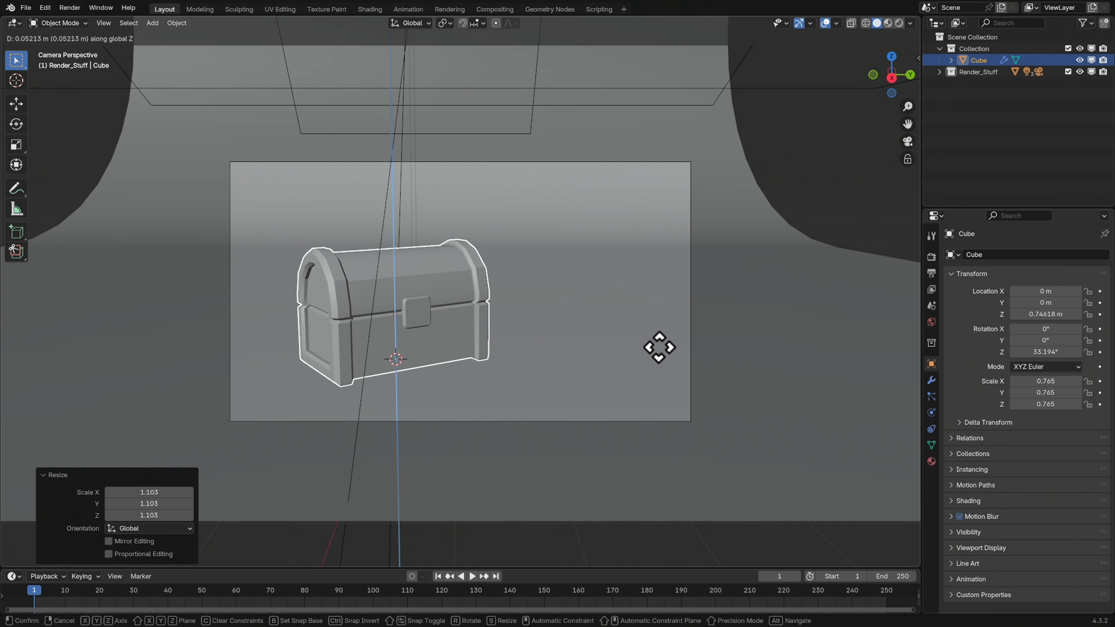
{"action": "left_click", "coordinate": [660, 348]}
{"action": "key", "text": "s"}
{"action": "left_click", "coordinate": [654, 350]}
{"action": "key", "text": "g"}
{"action": "key", "text": "z"}
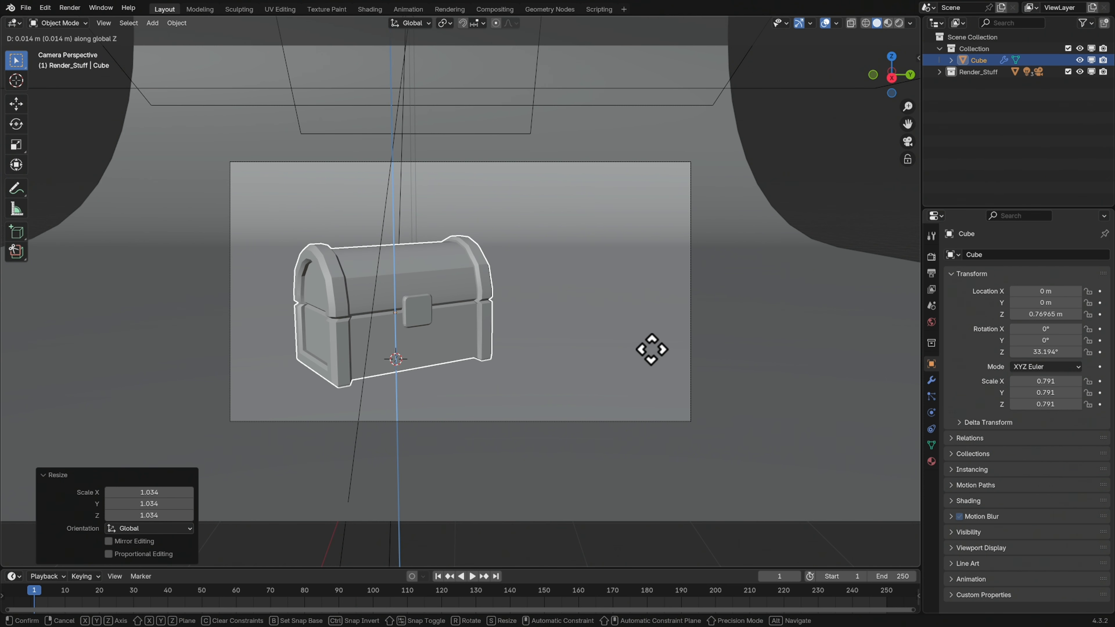
{"action": "left_click", "coordinate": [652, 349]}
{"action": "left_click", "coordinate": [747, 290]}
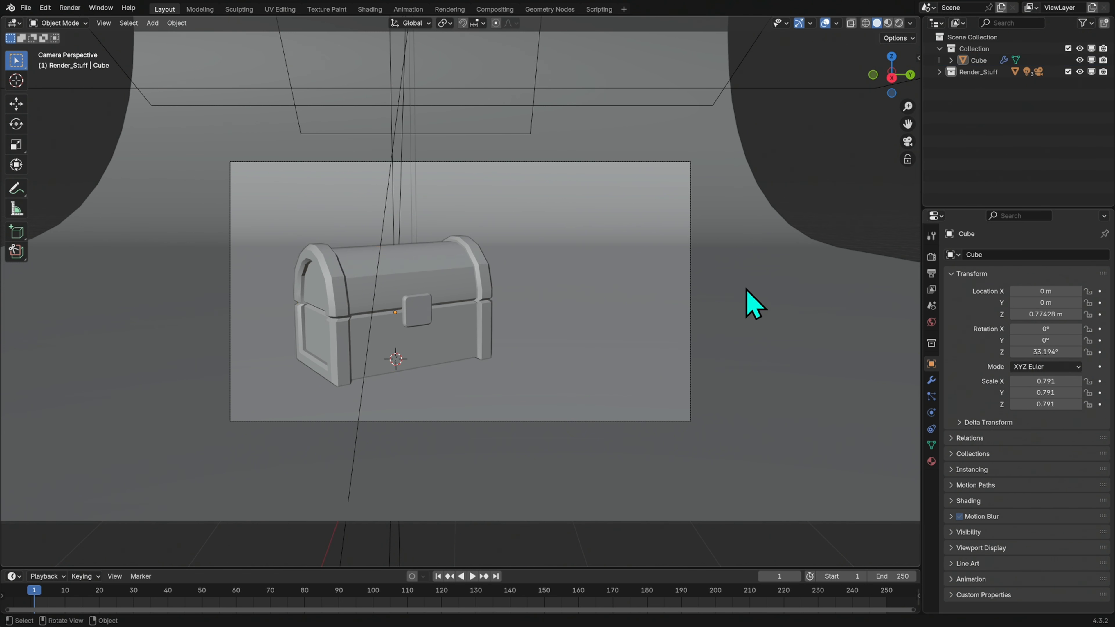
Open the chest in the UV Editing workspace, widen the UV editor and select the whole mesh in face mode
{"action": "left_click", "coordinate": [474, 334]}
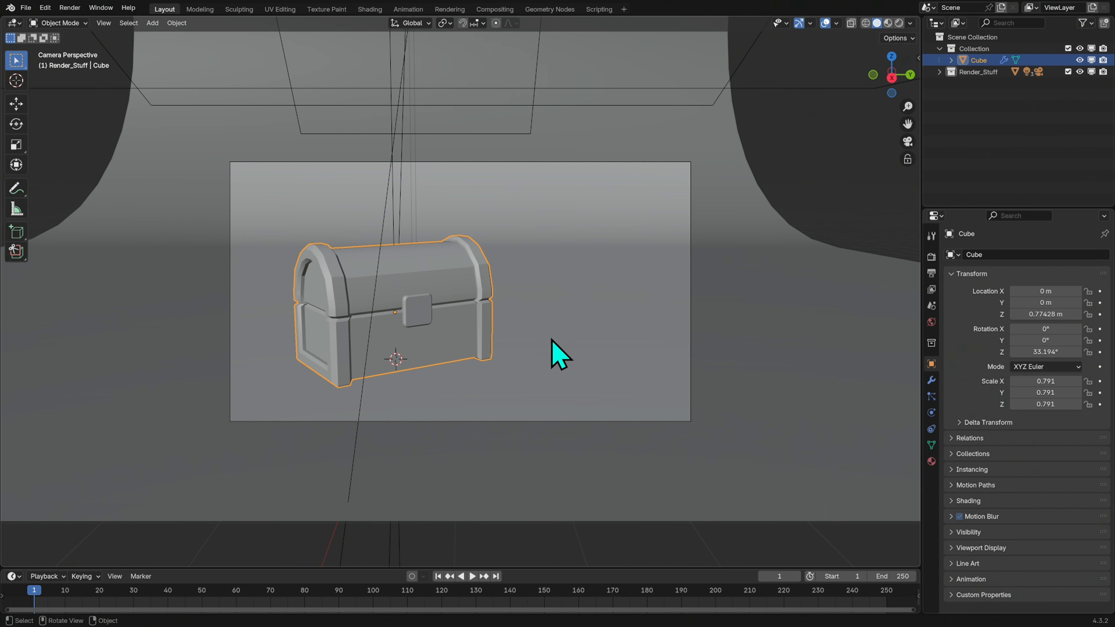
{"action": "left_click", "coordinate": [284, 9]}
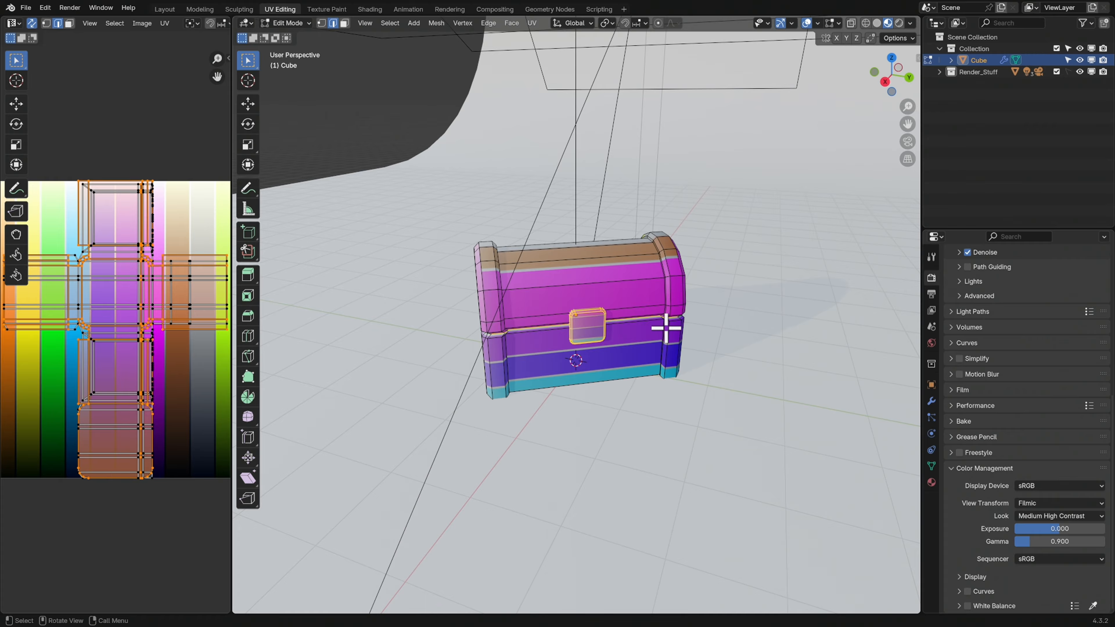
{"action": "left_click_drag", "start_coordinate": [230, 366], "coordinate": [386, 364]}
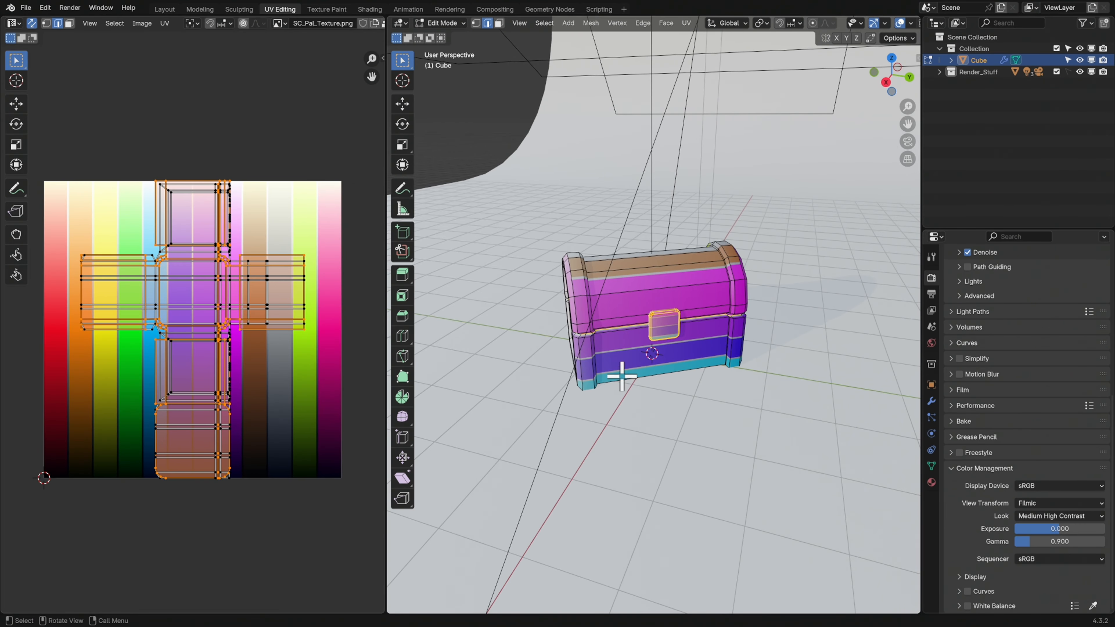
{"action": "middle_click_drag", "start_coordinate": [649, 361], "coordinate": [691, 346]}
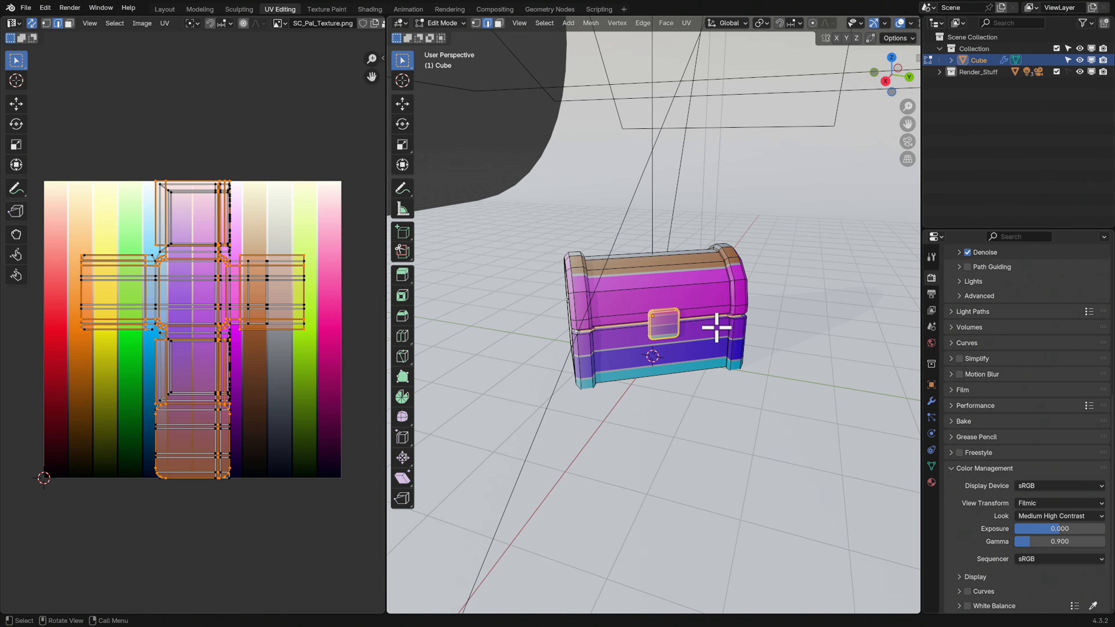
{"action": "key", "text": "a"}
{"action": "key", "text": "3"}
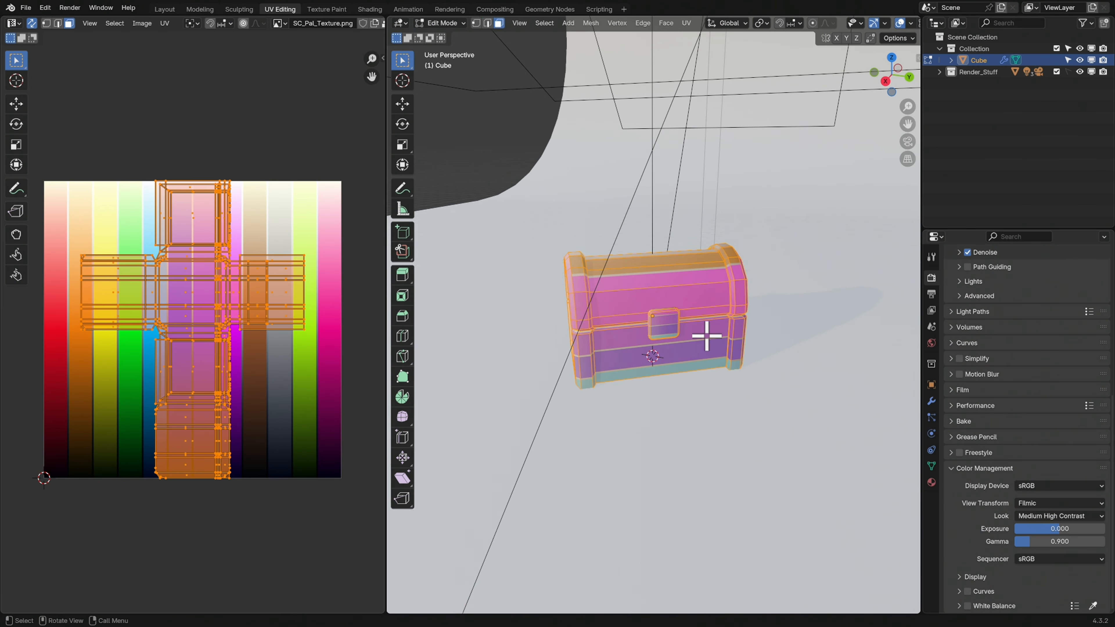
Unwrap the whole chest with Project from View, using the orthographic view along the X axis
{"action": "middle_click_drag", "start_coordinate": [693, 331], "coordinate": [694, 333]}
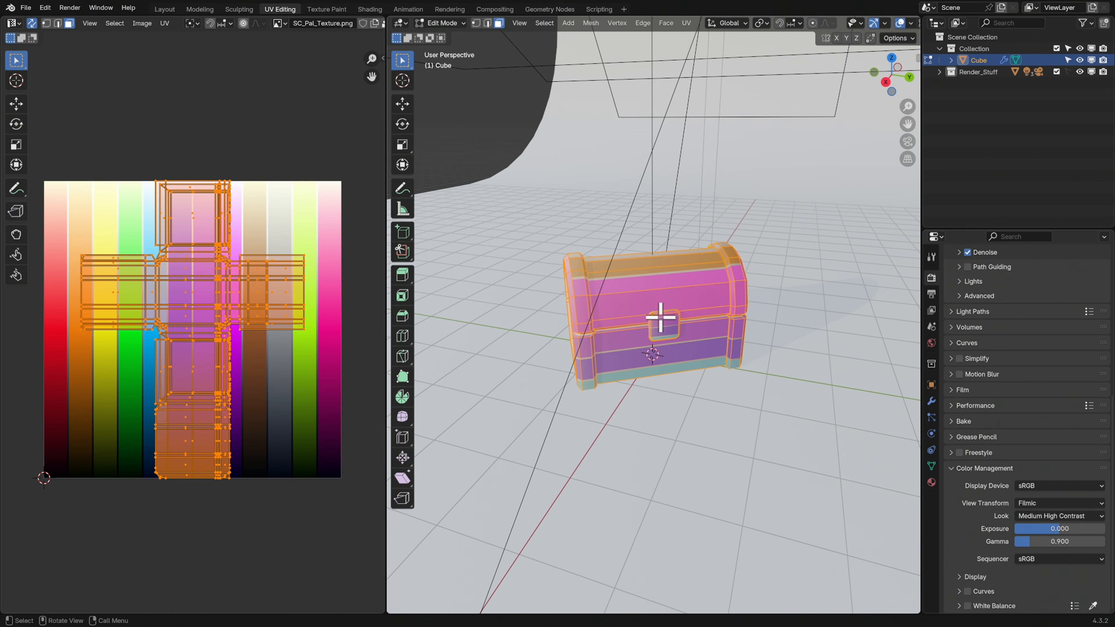
{"action": "left_click", "coordinate": [886, 82]}
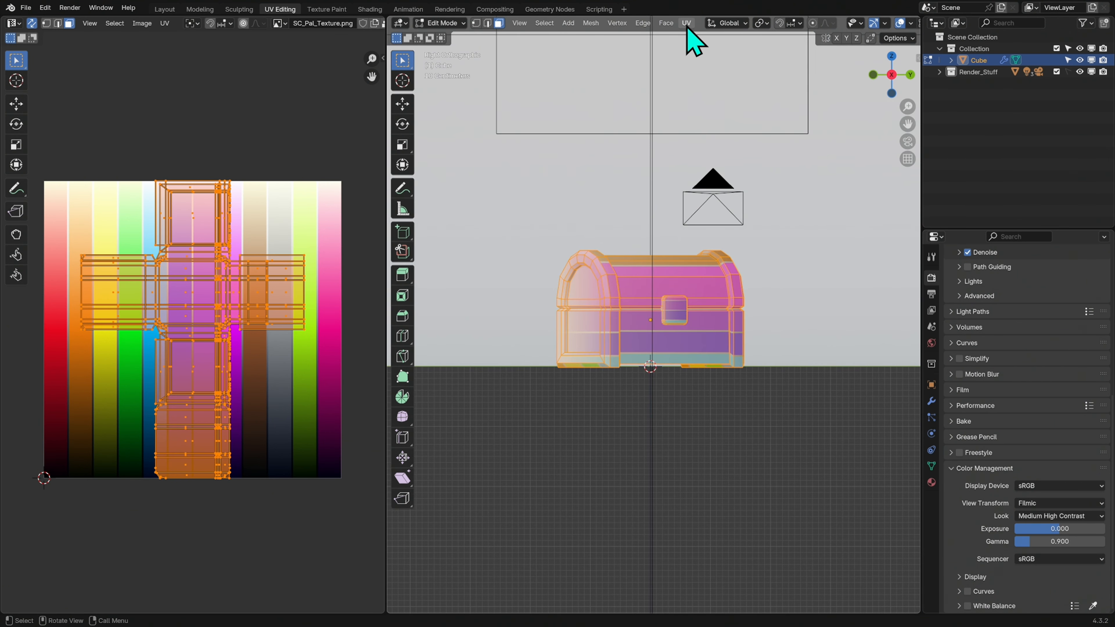
{"action": "left_click", "coordinate": [687, 24]}
{"action": "left_click", "coordinate": [751, 55]}
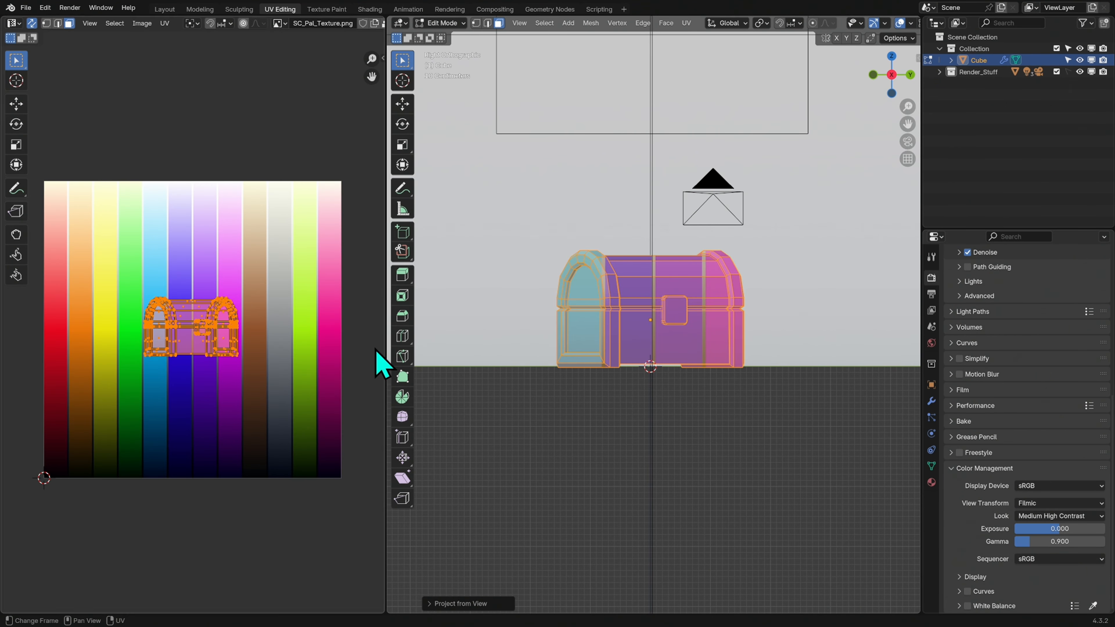
{"action": "middle_click_drag", "start_coordinate": [734, 240], "coordinate": [721, 256]}
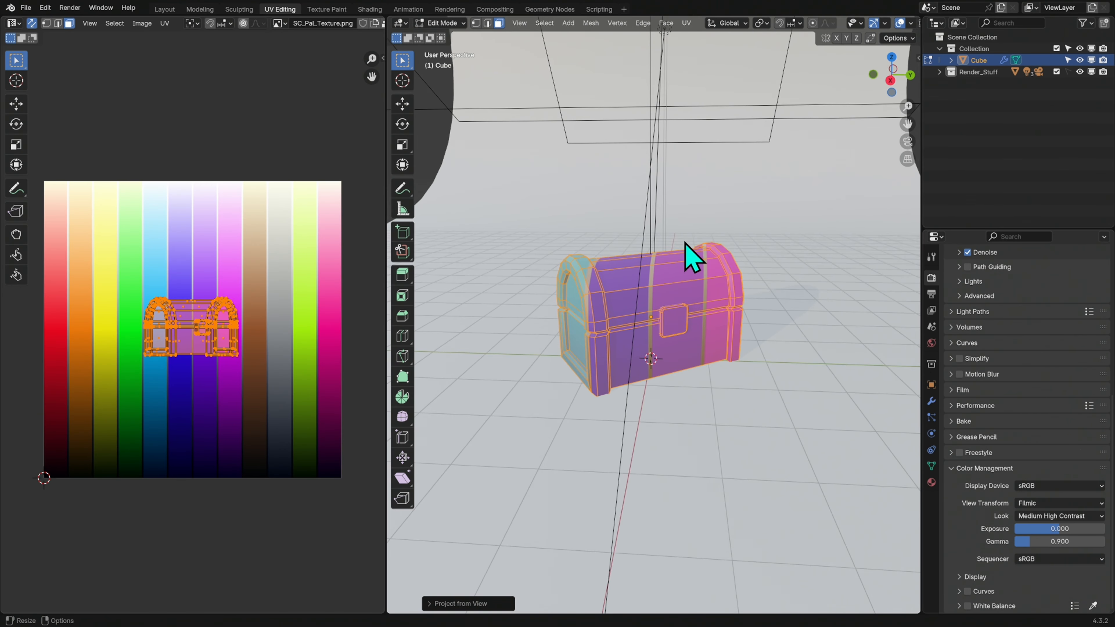
Scale the chest's UVs to about 0.2, move them onto the brown palette strip and stretch them about 3.8 along Y
{"action": "key", "text": "s"}
{"action": "left_click", "coordinate": [207, 316]}
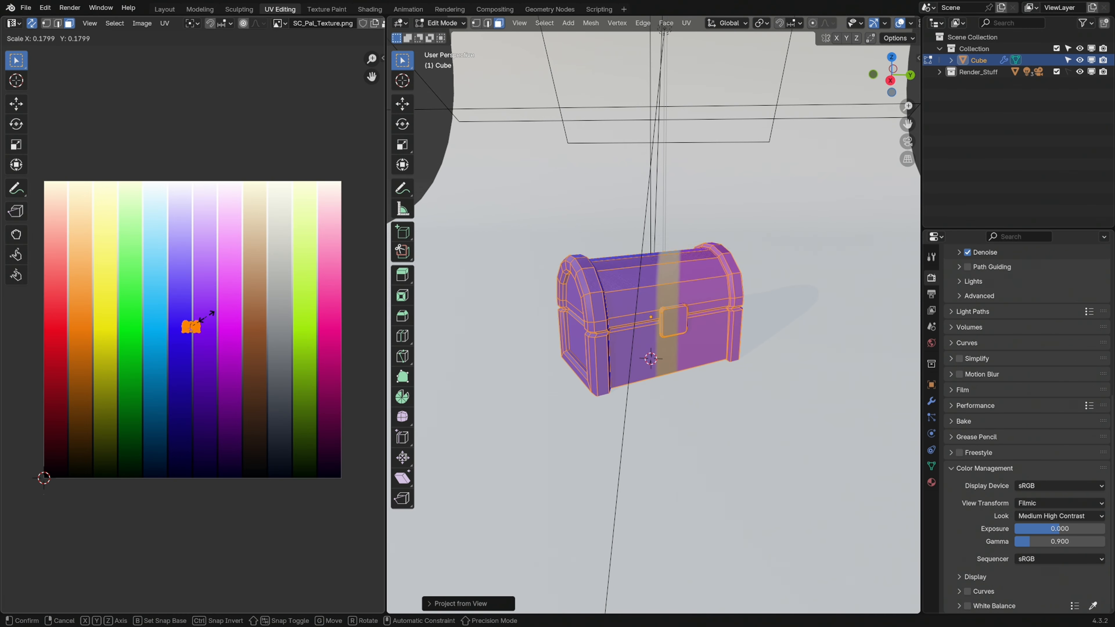
{"action": "key", "text": "g"}
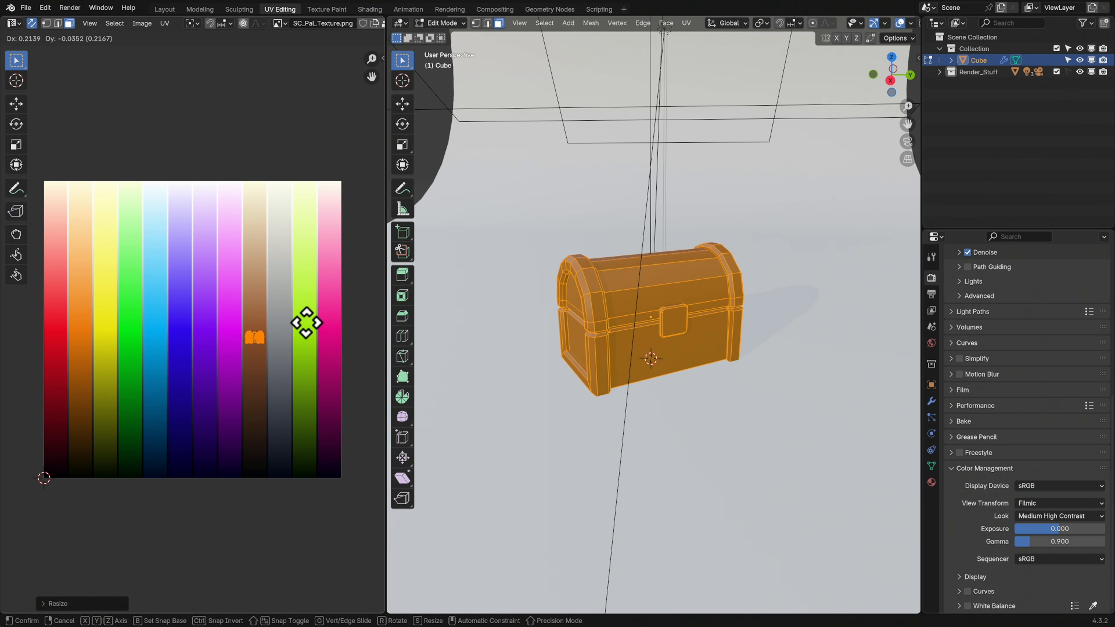
{"action": "left_click", "coordinate": [307, 325]}
{"action": "key", "text": "s"}
{"action": "key", "text": "y"}
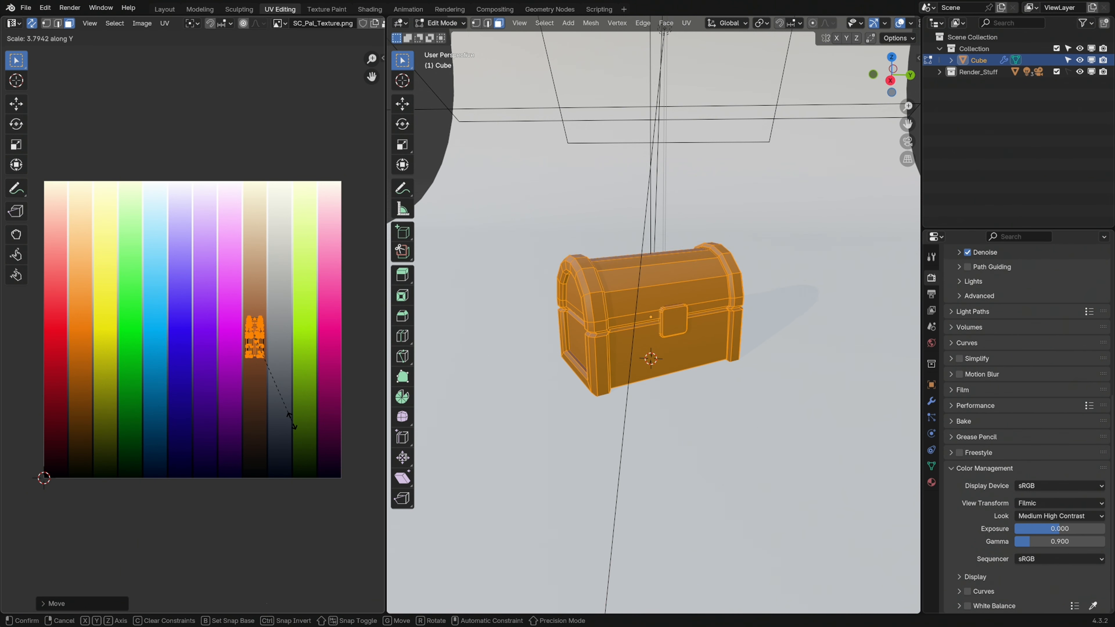
{"action": "left_click", "coordinate": [298, 433]}
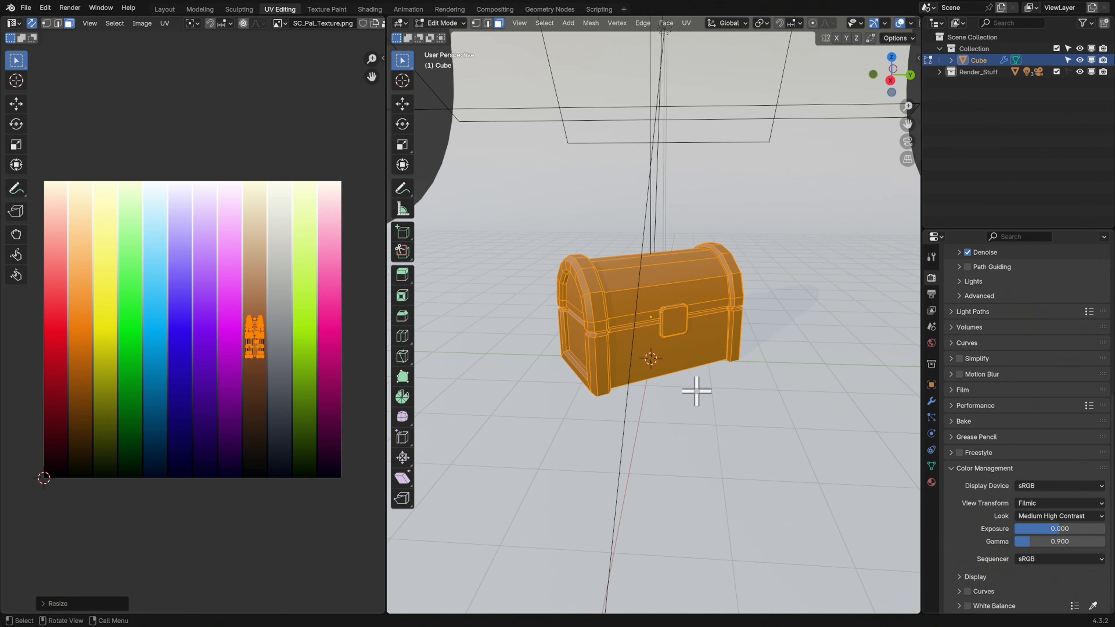
Select all of the chest's faces and deselect the face loop running around the body between the two end bands
{"action": "key", "text": "Tab"}
{"action": "middle_click_drag", "start_coordinate": [714, 391], "coordinate": [759, 341]}
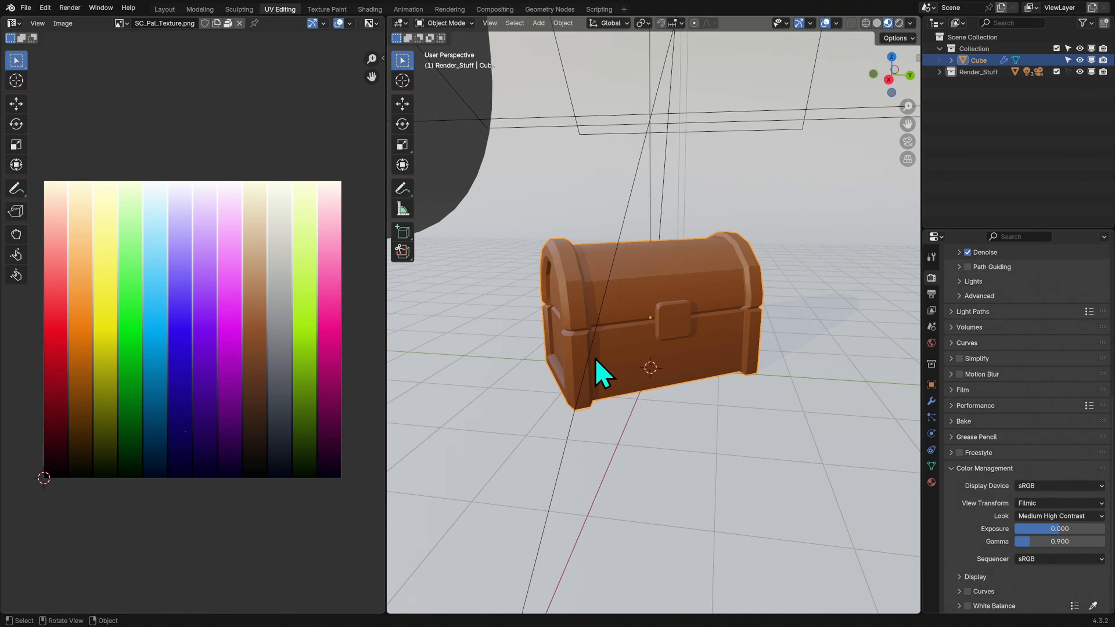
{"action": "key", "text": "Tab"}
{"action": "middle_click_drag", "start_coordinate": [635, 362], "coordinate": [647, 319]}
{"action": "key", "text": "a"}
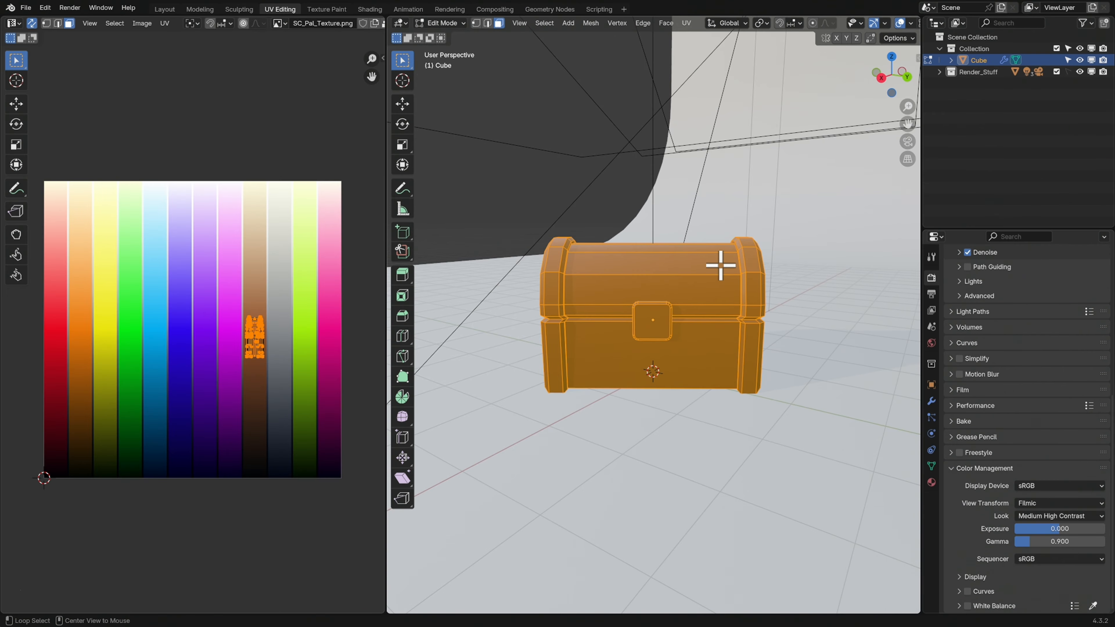
{"action": "left_click", "coordinate": [723, 250], "text": "alt"}
{"action": "mouse_move", "coordinate": [734, 308]}
{"action": "middle_mouse_down"}
{"action": "mouse_move", "coordinate": [736, 244]}
{"action": "mouse_move", "coordinate": [804, 316]}
{"action": "mouse_move", "coordinate": [709, 324]}
{"action": "mouse_move", "coordinate": [741, 325]}
{"action": "middle_mouse_up"}
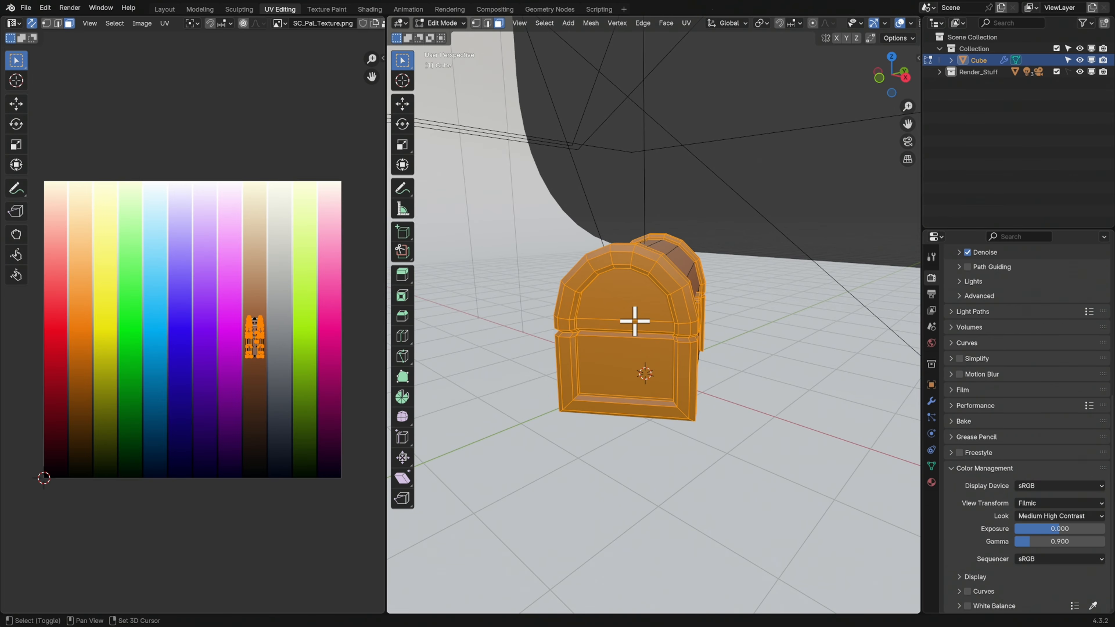
Deselect the recessed panel faces on both ends of the chest with Circle Select
{"action": "key", "text": "c"}
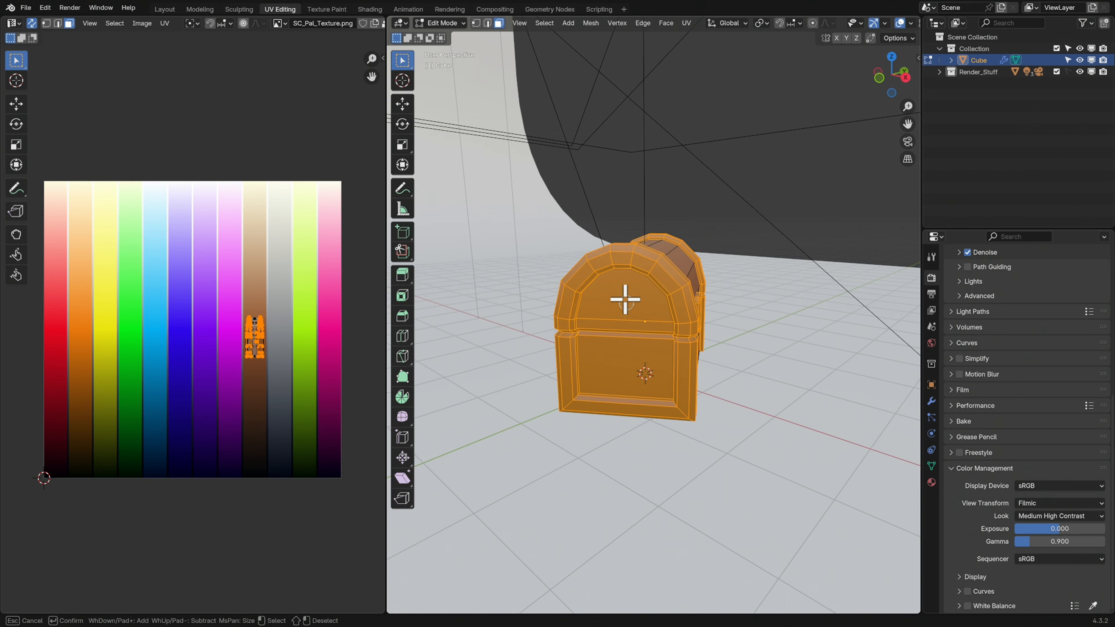
{"action": "left_click_drag", "start_coordinate": [627, 303], "coordinate": [615, 357], "text": "shift"}
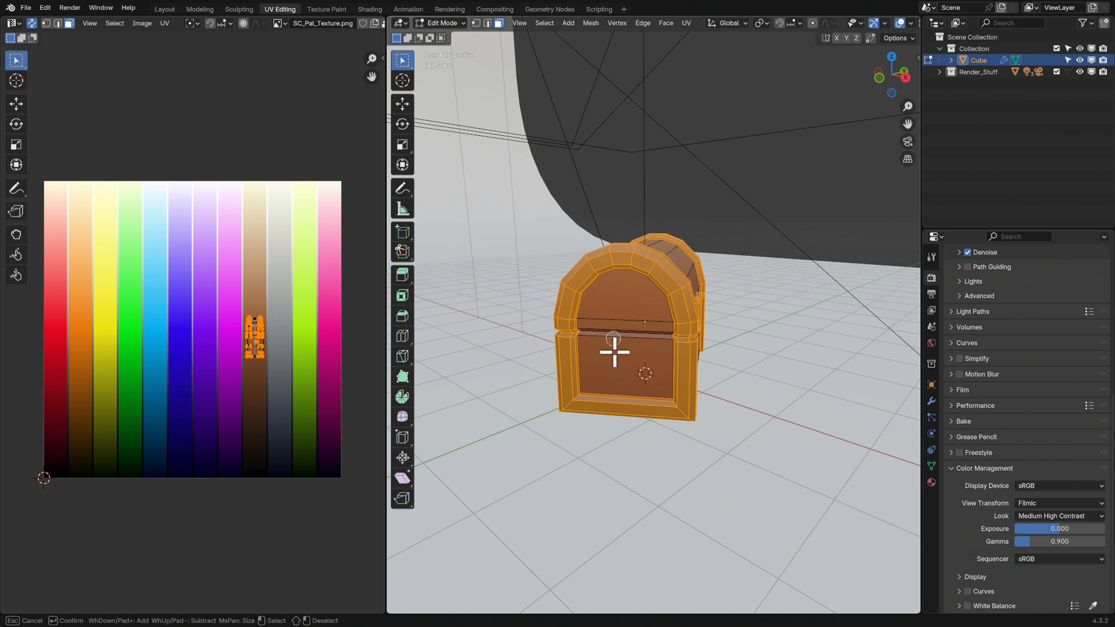
{"action": "key", "text": "Escape"}
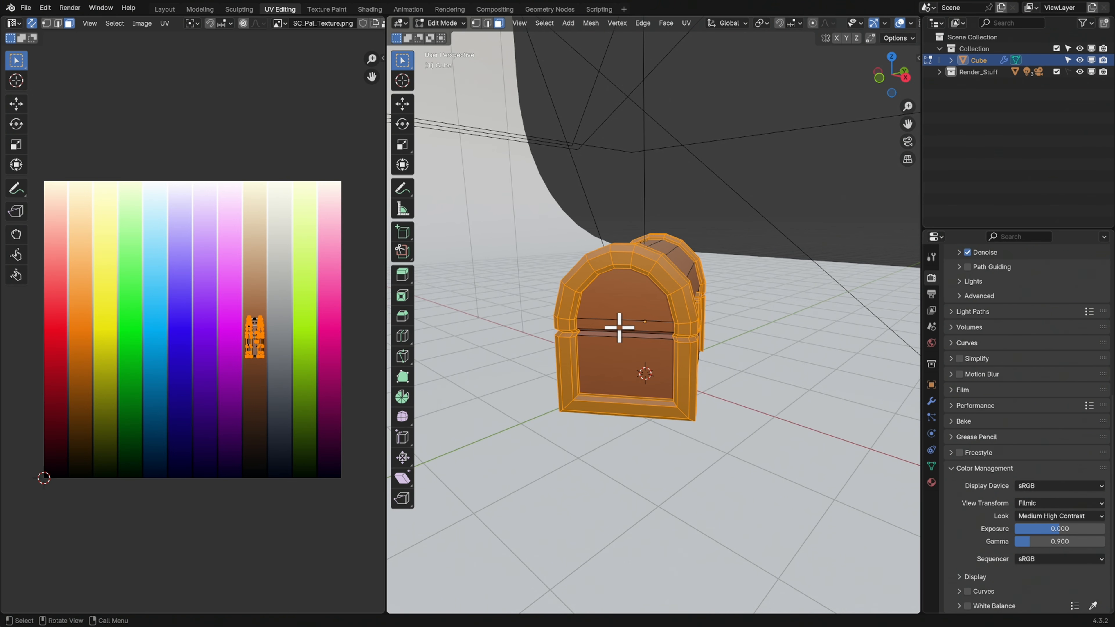
{"action": "middle_click_drag", "start_coordinate": [786, 331], "coordinate": [671, 313]}
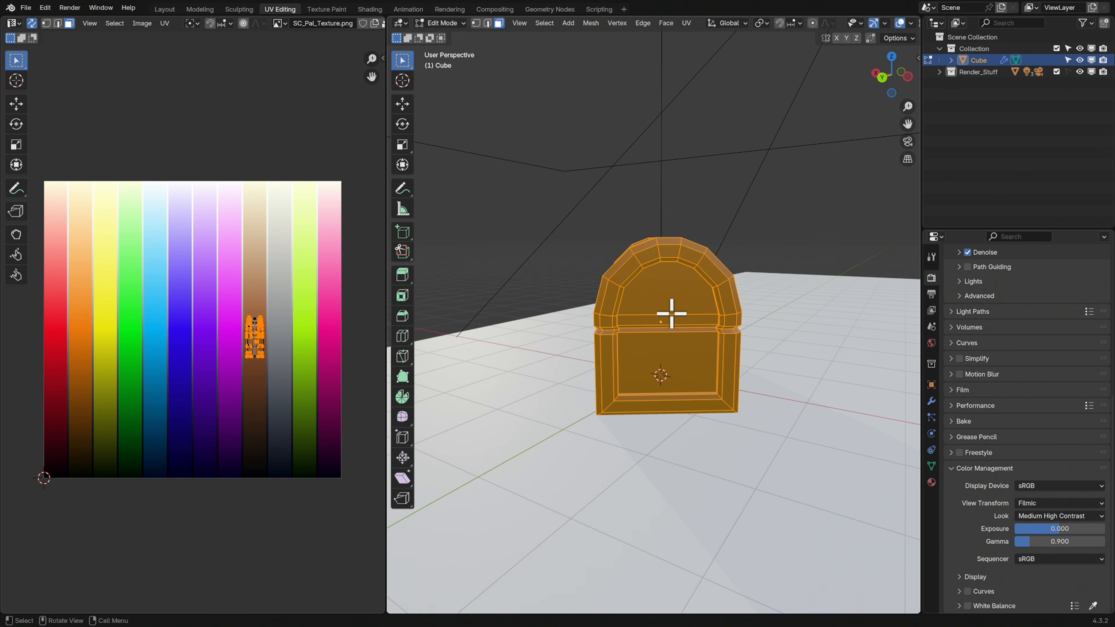
{"action": "key", "text": "c"}
{"action": "left_click_drag", "start_coordinate": [680, 299], "coordinate": [688, 362], "text": "shift"}
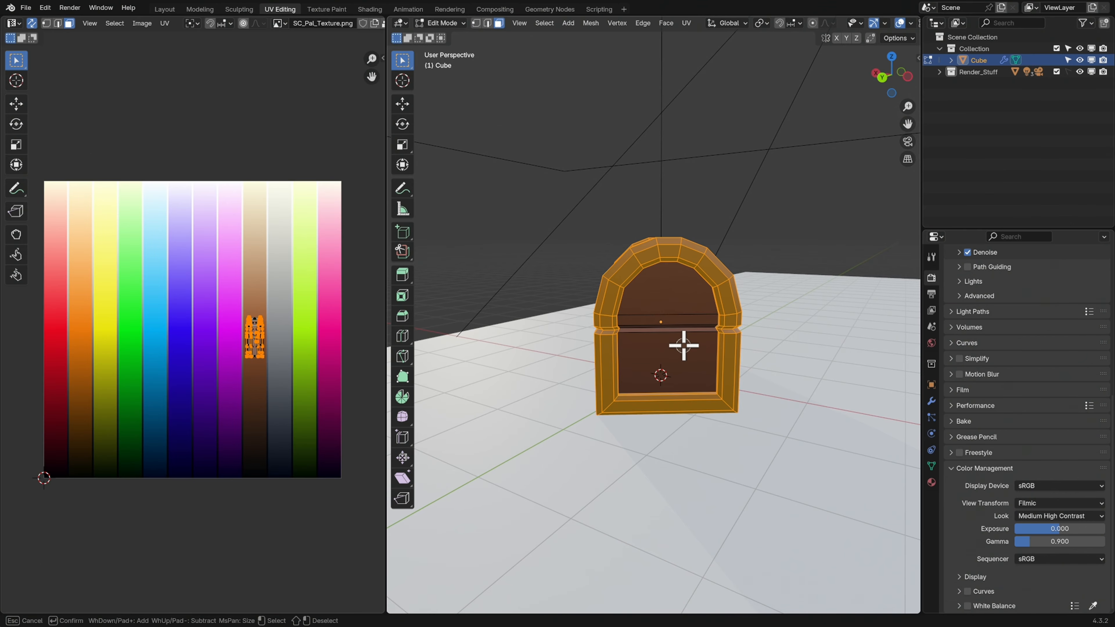
Move the UVs of the selected end bands and lock plate onto the yellow palette strip and scale them down slightly
{"action": "key", "text": "Escape"}
{"action": "middle_click_drag", "start_coordinate": [654, 349], "coordinate": [681, 353]}
{"action": "middle_click_drag", "start_coordinate": [589, 349], "coordinate": [764, 318]}
{"action": "middle_click_drag", "start_coordinate": [698, 310], "coordinate": [684, 333]}
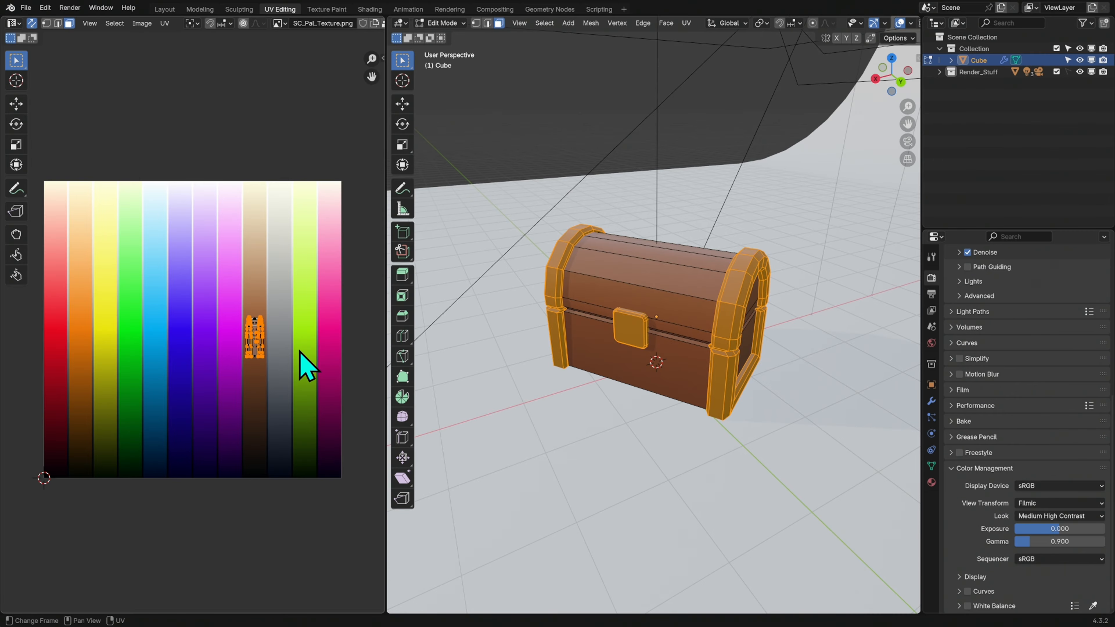
{"action": "key", "text": "g"}
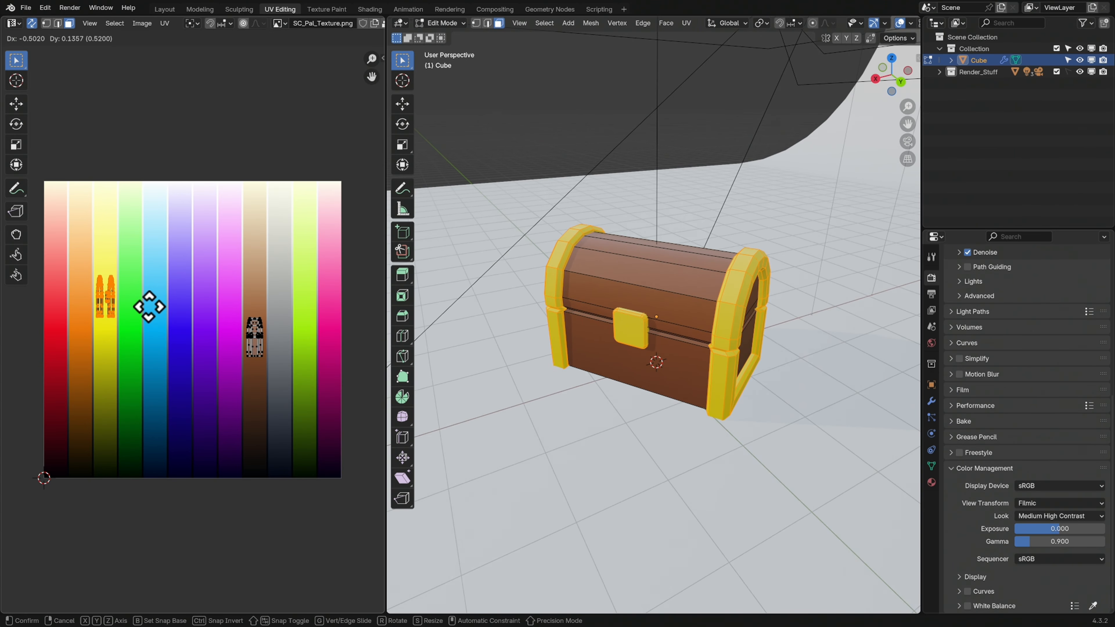
{"action": "key", "text": "s"}
{"action": "left_click", "coordinate": [151, 308]}
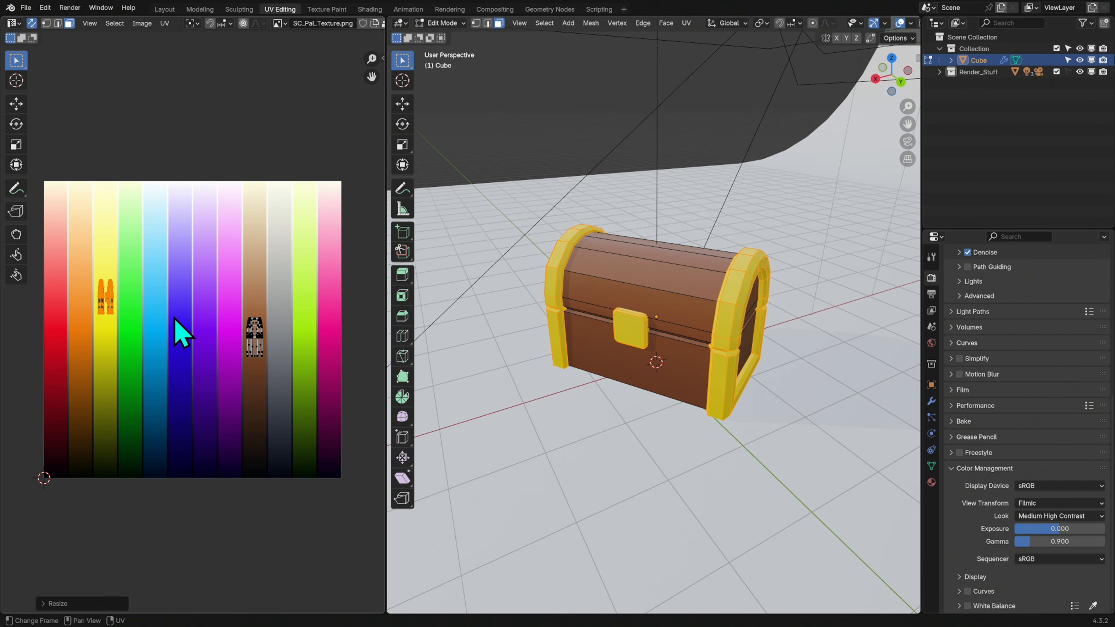
Move the band and lock plate UVs onto the light upper part of the orange palette strip and inspect the chest in Object Mode
{"action": "key", "text": "g"}
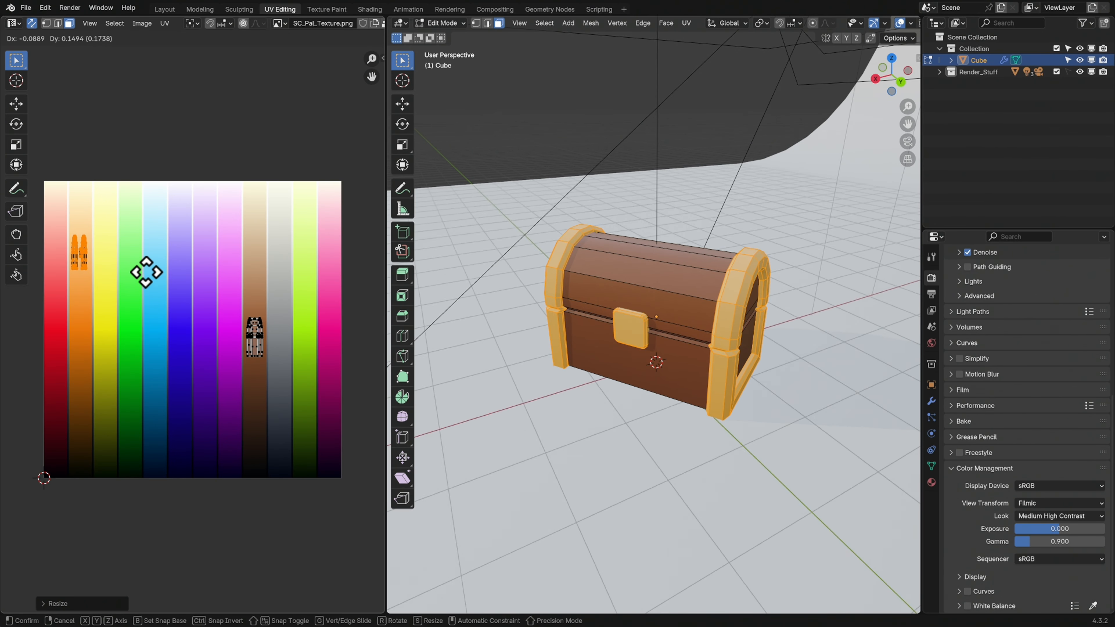
{"action": "left_click", "coordinate": [146, 272]}
{"action": "key", "text": "Tab"}
{"action": "middle_click_drag", "start_coordinate": [716, 407], "coordinate": [741, 372]}
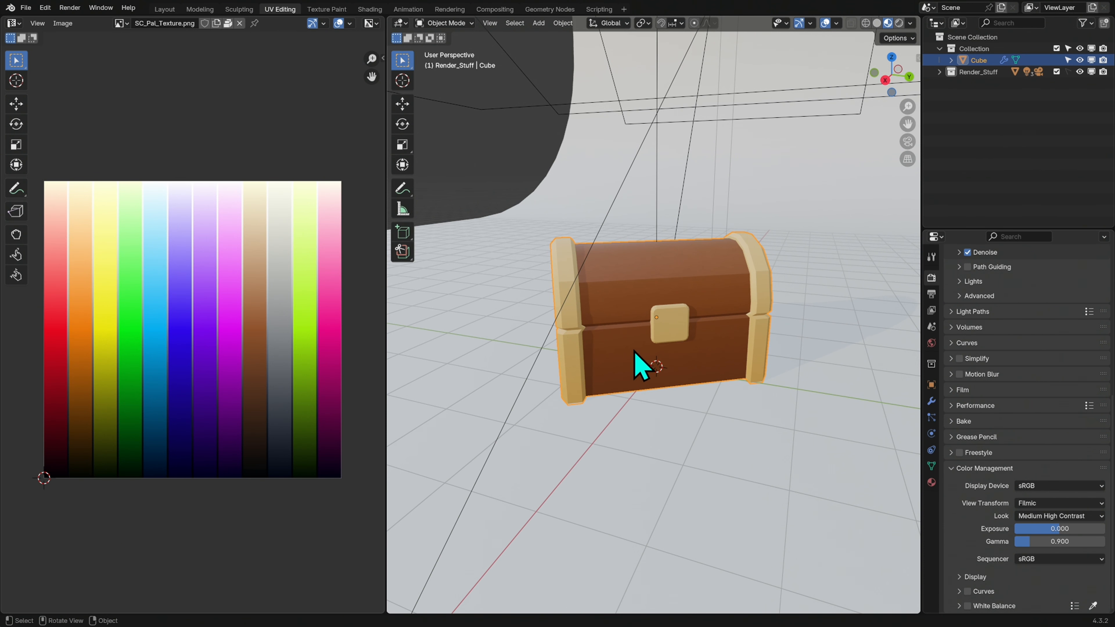
{"action": "middle_click_drag", "start_coordinate": [692, 387], "coordinate": [690, 353]}
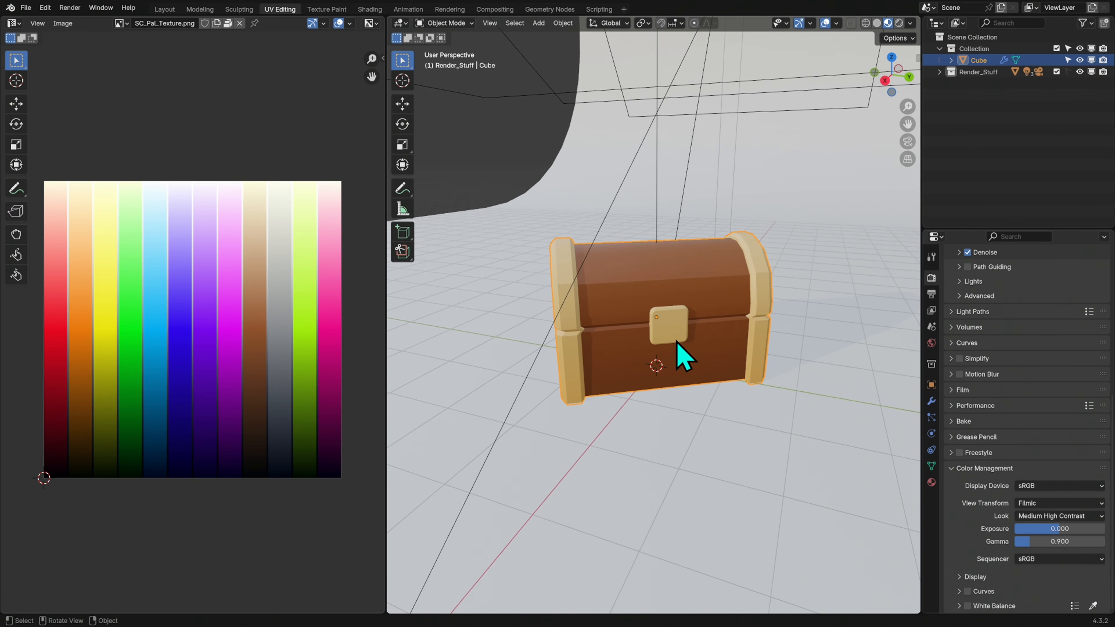
Move the band and lock plate UVs onto the light upper part of the grey palette strip and check the chest in Object Mode
{"action": "key", "text": "Tab"}
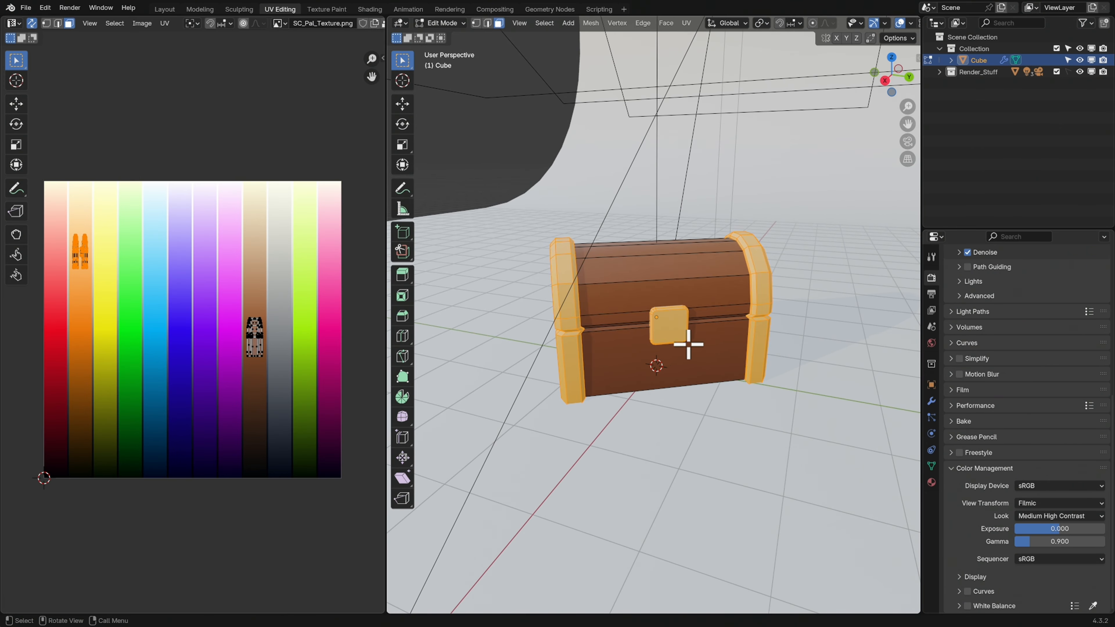
{"action": "key", "text": "g"}
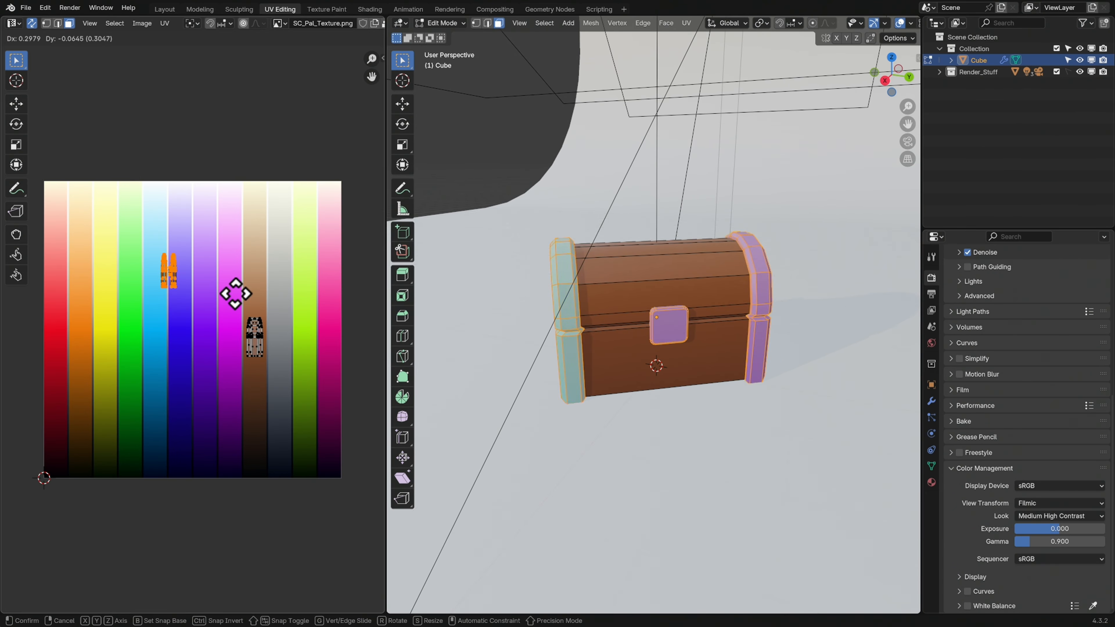
{"action": "left_click", "coordinate": [314, 275]}
{"action": "key", "text": "Tab"}
{"action": "middle_click_drag", "start_coordinate": [751, 394], "coordinate": [714, 354]}
Select the chest's wood faces instead of the bands and stretch their UVs along Y on the brown palette strip
{"action": "key", "text": "Tab"}
{"action": "left_click_drag", "start_coordinate": [273, 301], "coordinate": [213, 399]}
{"action": "key", "text": "s"}
{"action": "key", "text": "y"}
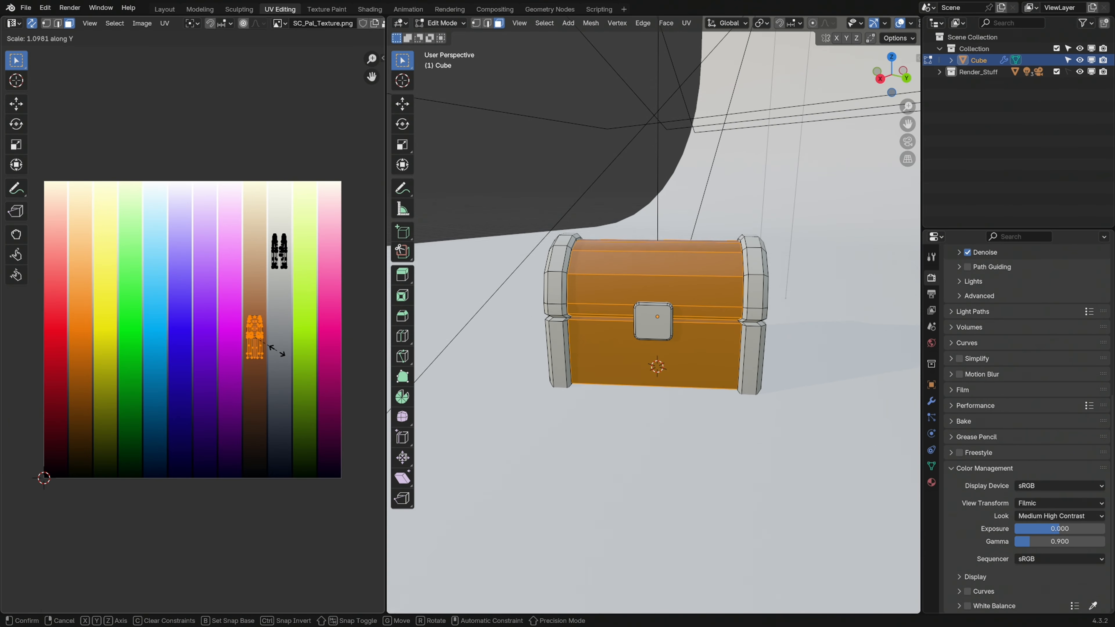
{"action": "left_click", "coordinate": [302, 386]}
{"action": "key", "text": "Tab"}
{"action": "middle_click_drag", "start_coordinate": [667, 435], "coordinate": [731, 357]}
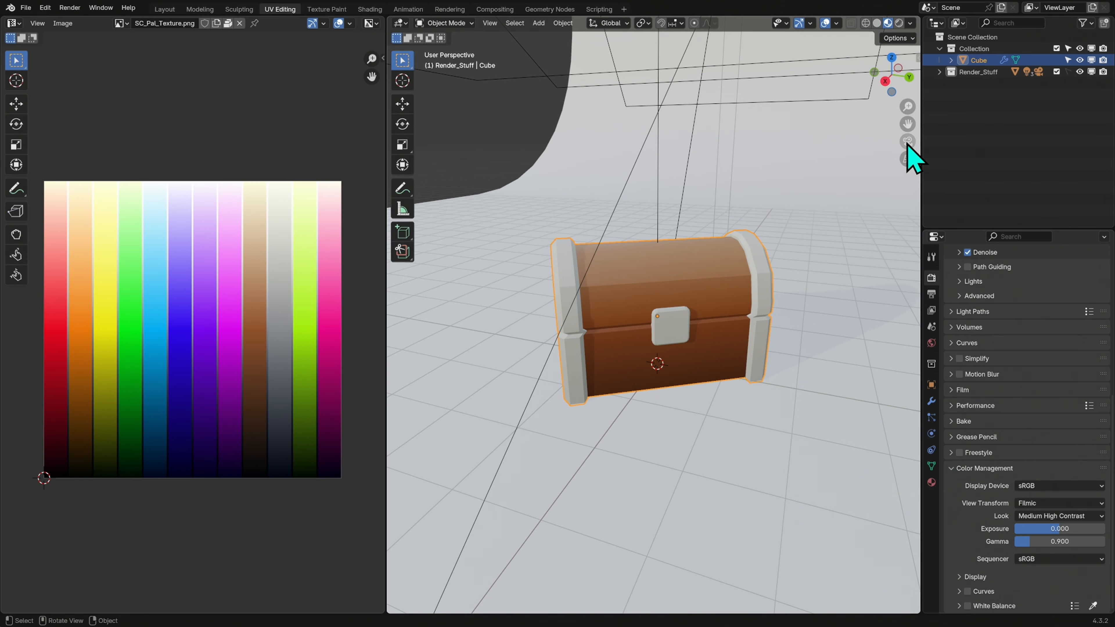
Switch to the camera view, render the chest as a still image and move the render window over the workspace
{"action": "left_click", "coordinate": [907, 142]}
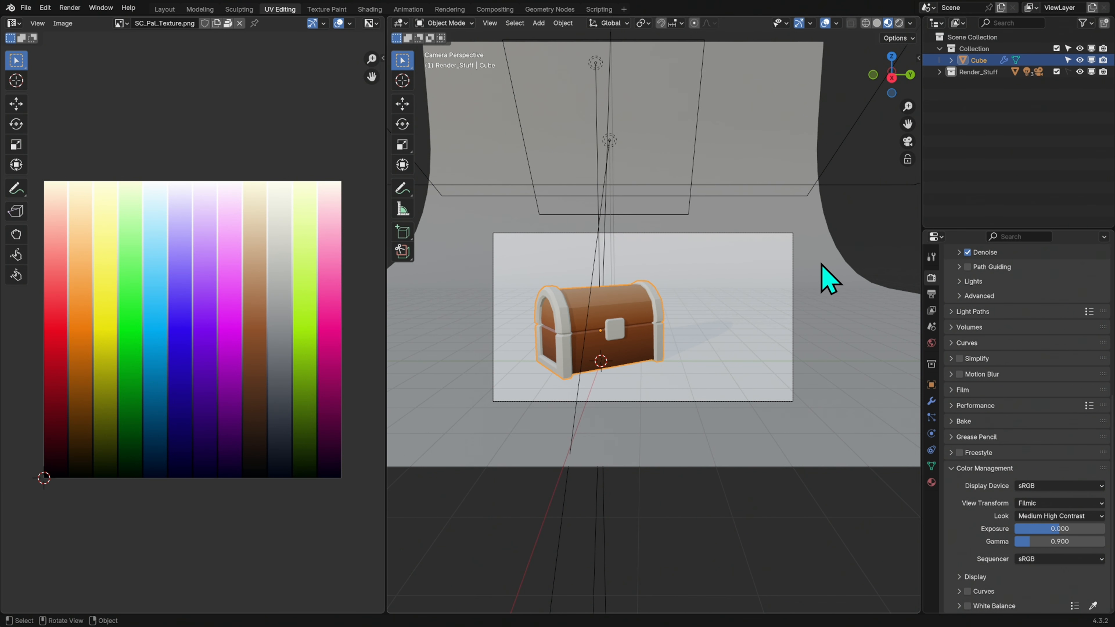
{"action": "left_click", "coordinate": [75, 8]}
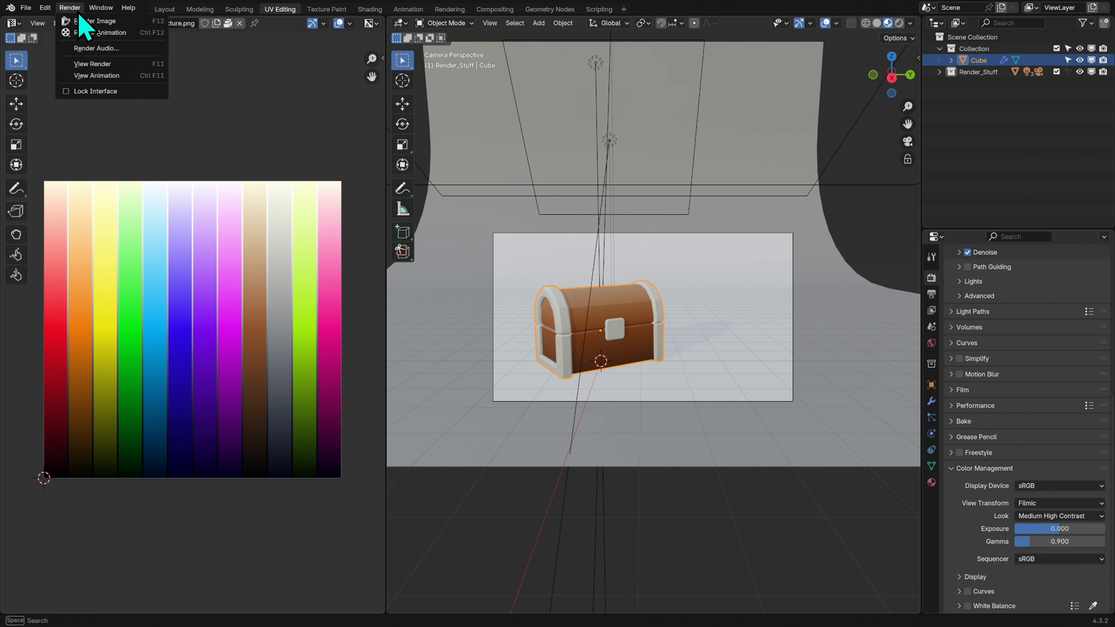
{"action": "left_click", "coordinate": [96, 20]}
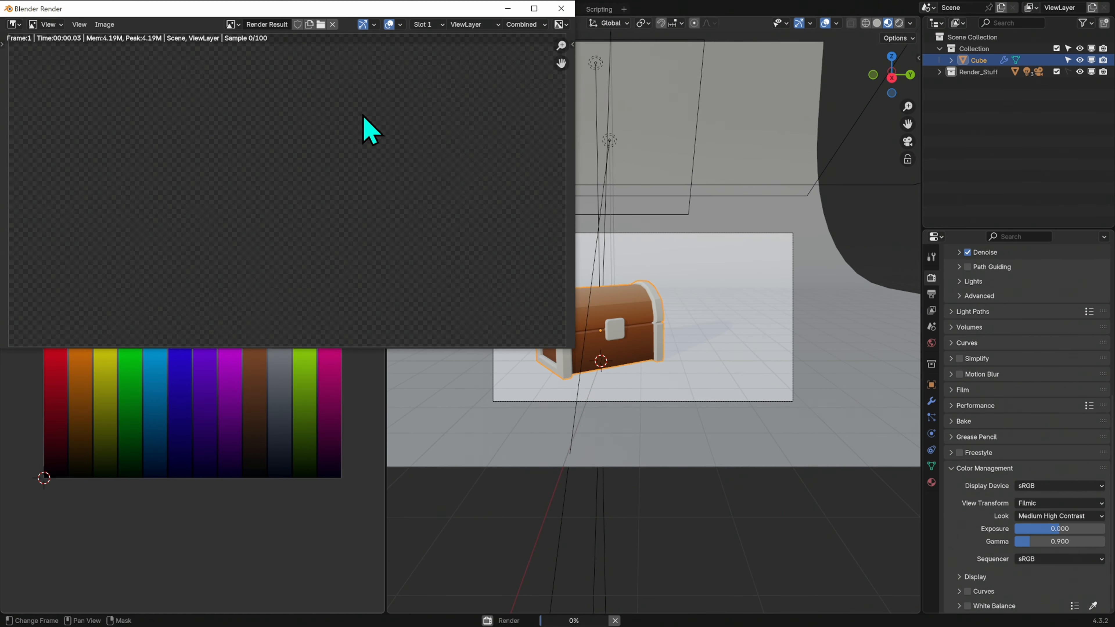
{"action": "left_click_drag", "start_coordinate": [427, 19], "coordinate": [630, 126]}
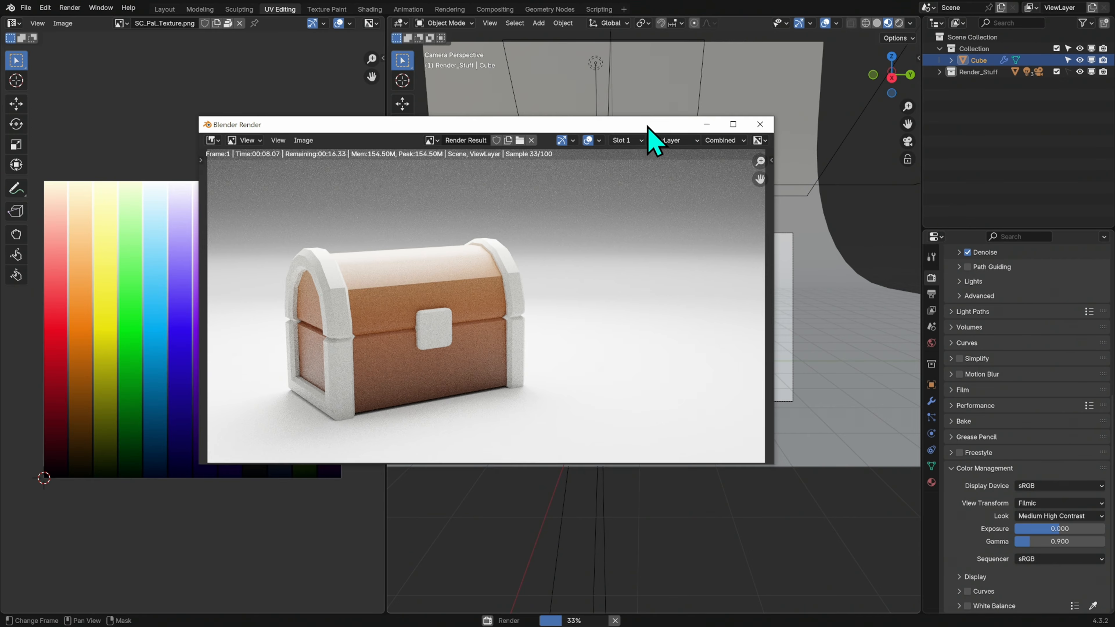
{"action": "left_click_drag", "start_coordinate": [649, 125], "coordinate": [633, 135]}
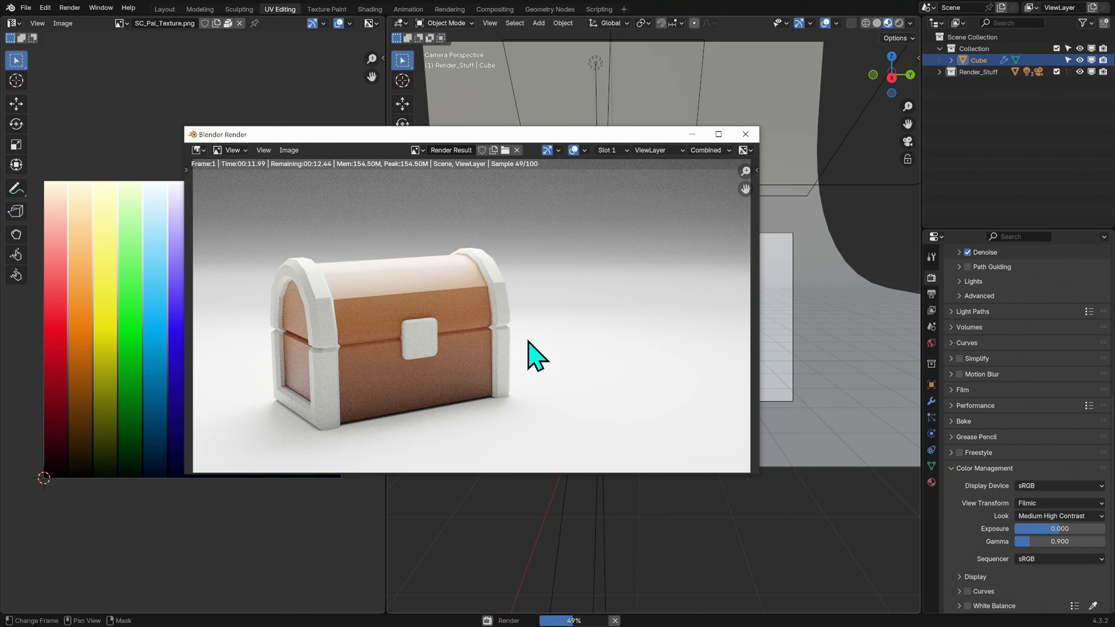